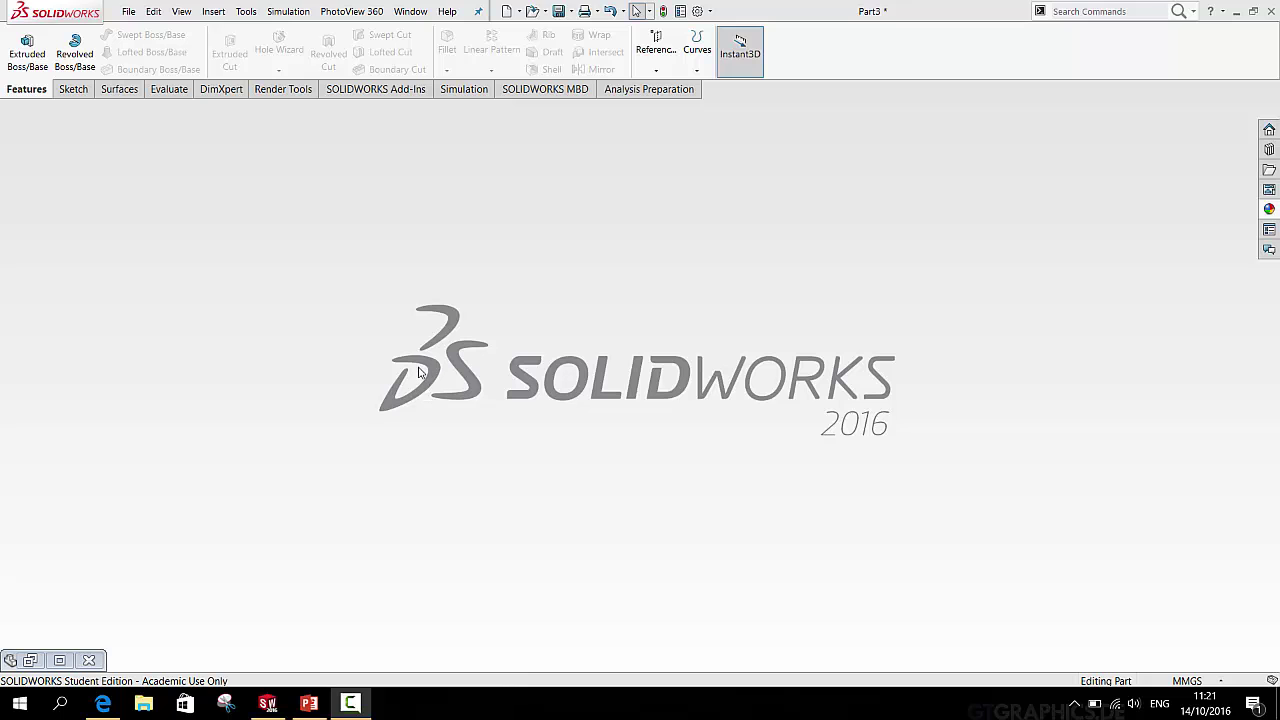
Create a new part document from File > New
{"action": "left_click", "coordinate": [134, 14]}
{"action": "left_click", "coordinate": [153, 33]}
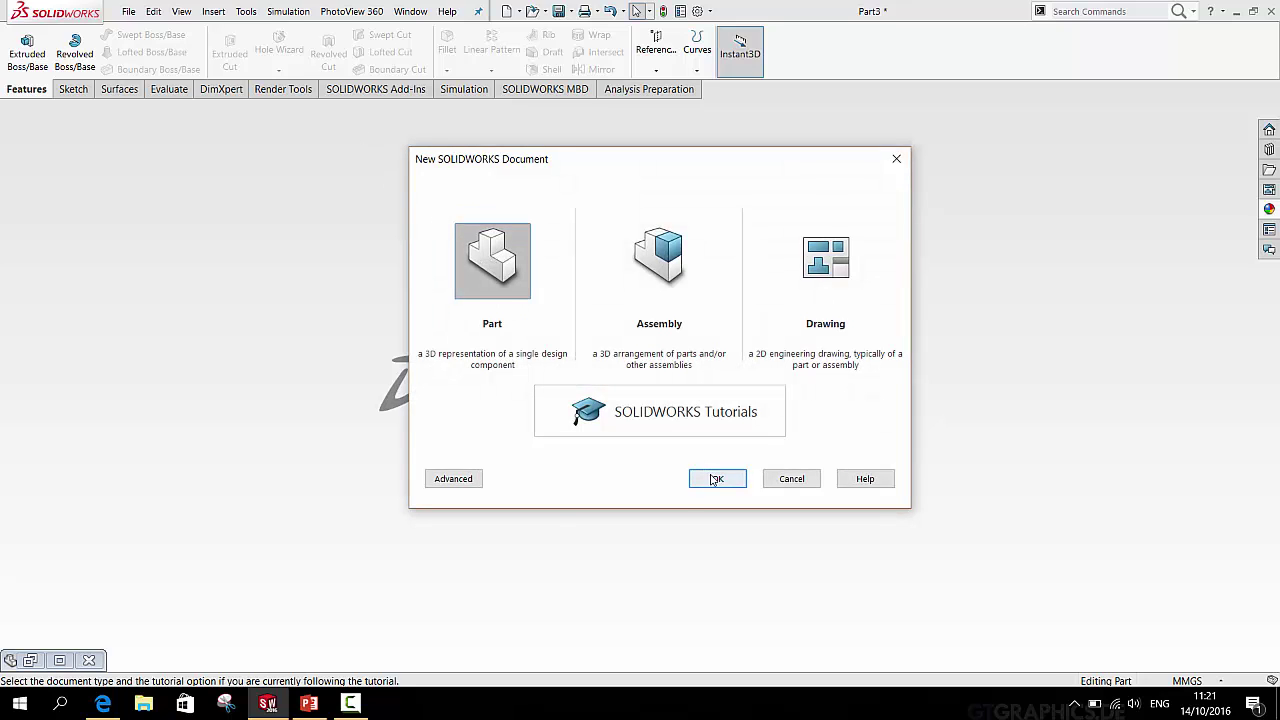
{"action": "key", "text": "Return"}
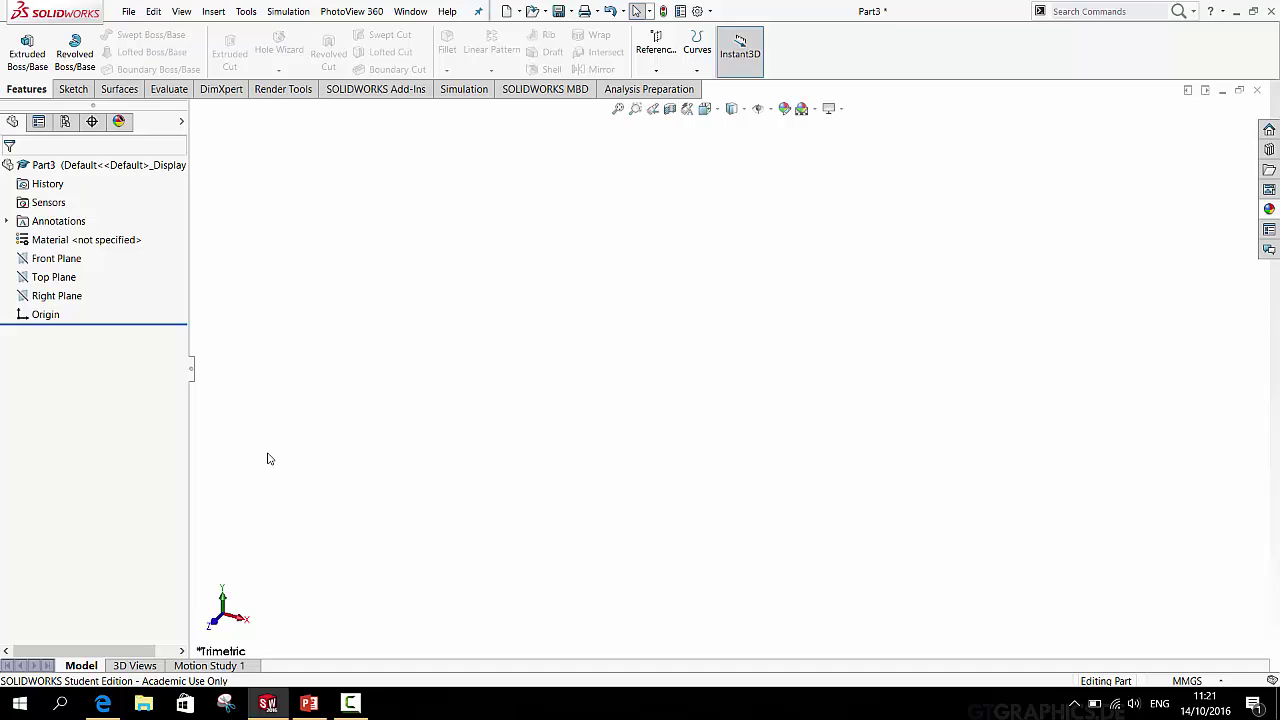
Start the centre-point Circle tool from the sketch tools
{"action": "left_click", "coordinate": [70, 89]}
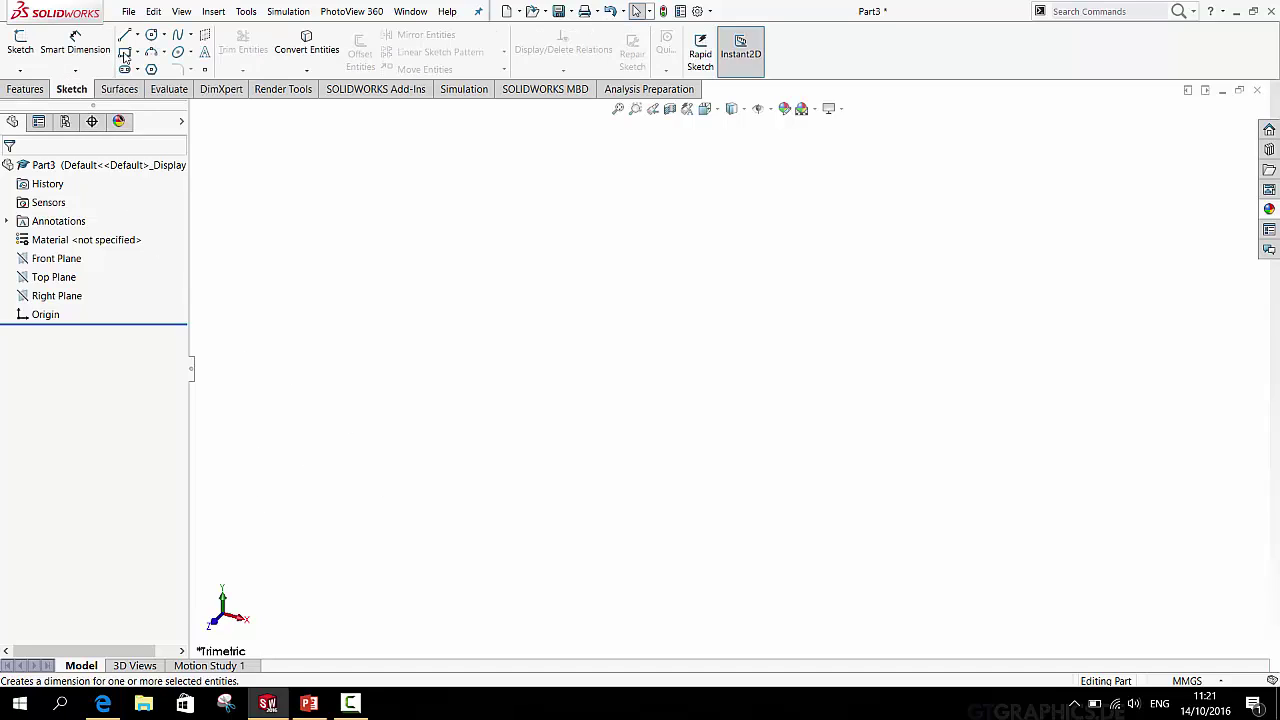
{"action": "left_click", "coordinate": [163, 37]}
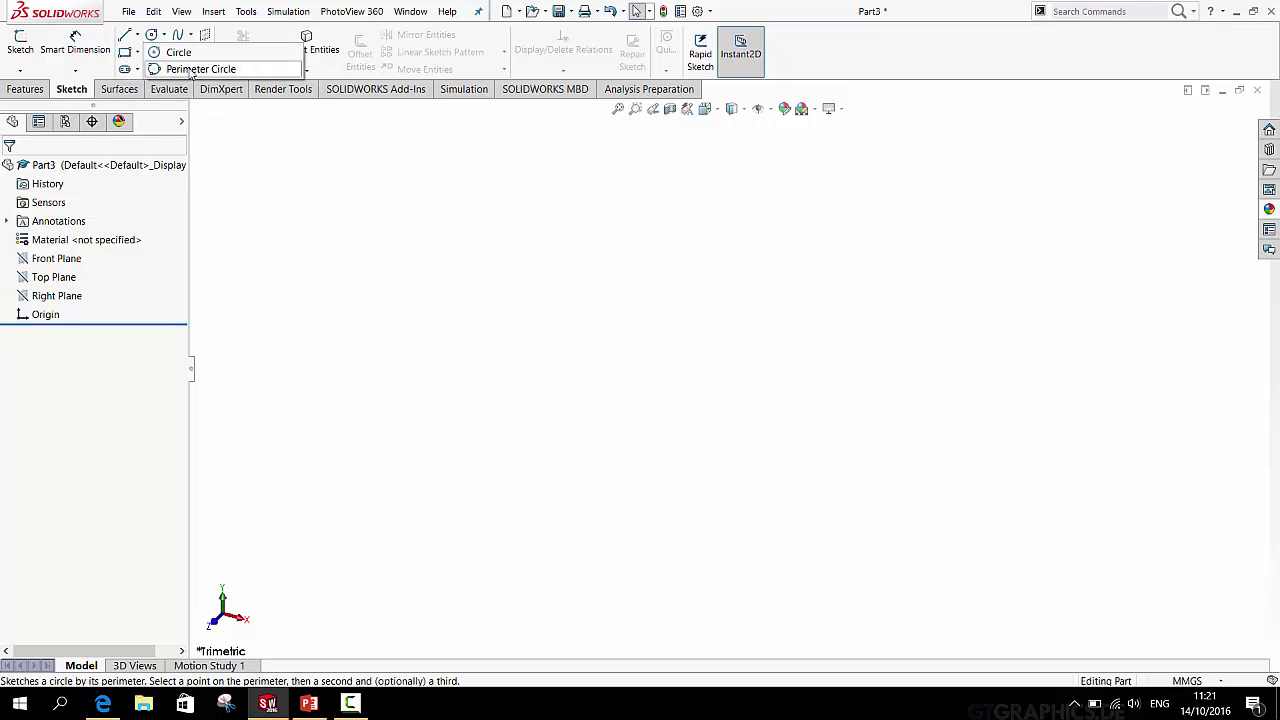
{"action": "left_click", "coordinate": [174, 53]}
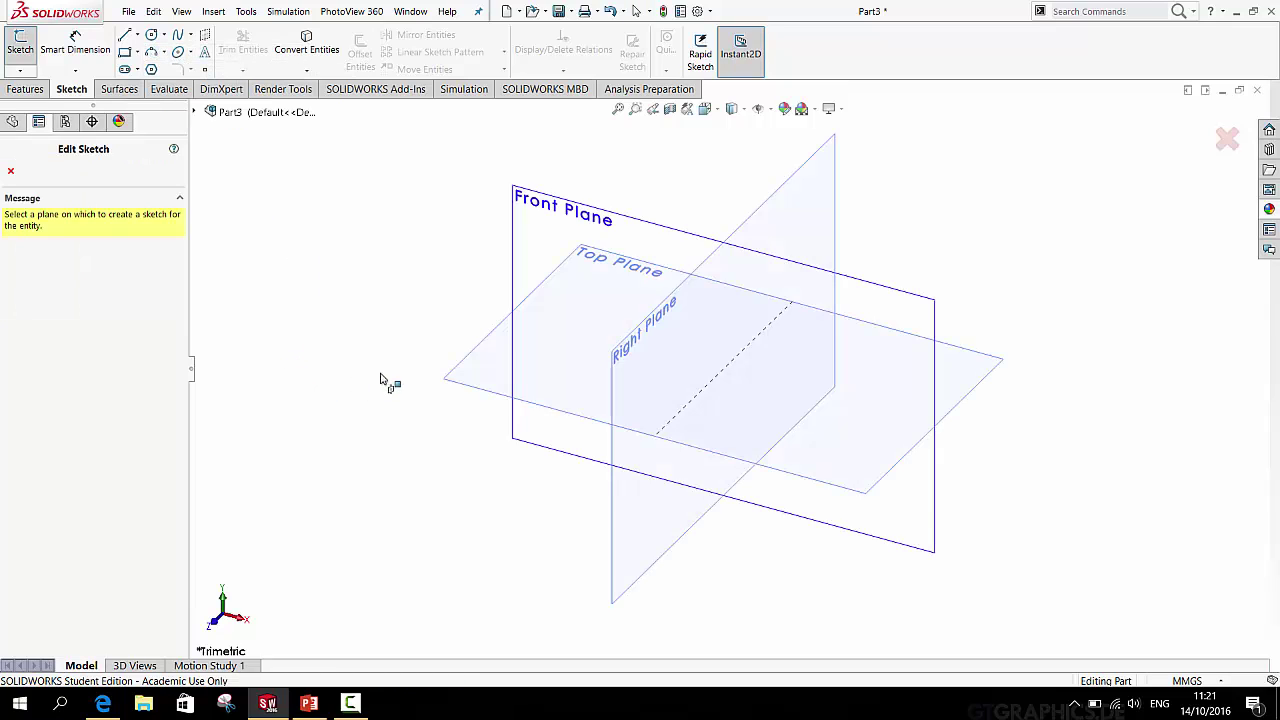
Draw a circle of about 47.48 mm radius on the Top Plane, centred on the origin
{"action": "left_click", "coordinate": [453, 378]}
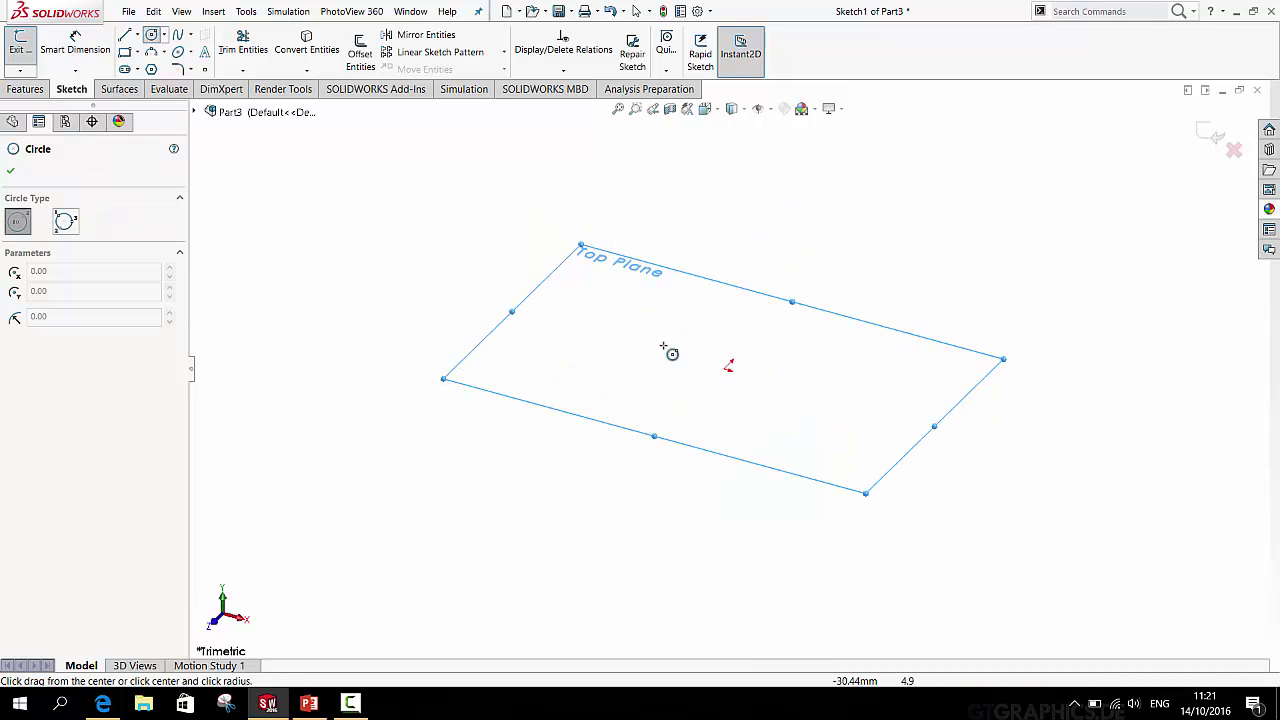
{"action": "scroll", "coordinate": [724, 371], "scroll_direction": "down", "scroll_amount": 3}
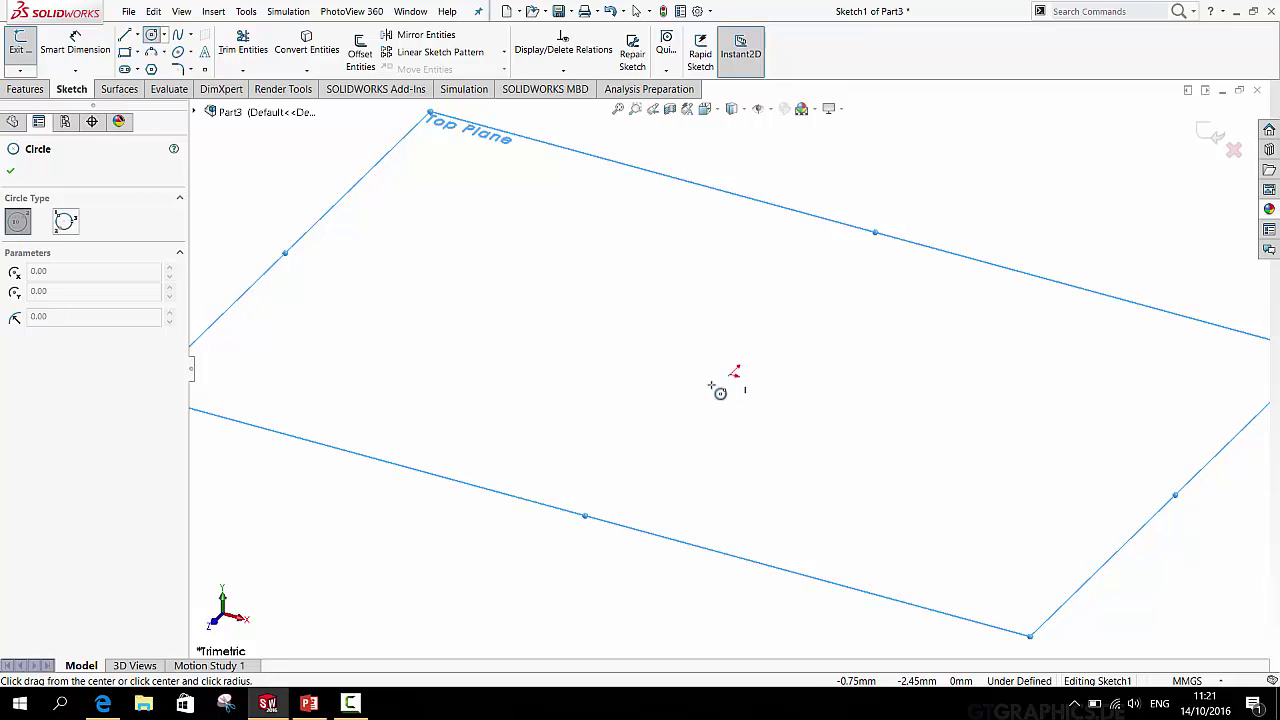
{"action": "mouse_move", "coordinate": [733, 373]}
{"action": "left_mouse_down"}
{"action": "mouse_move", "coordinate": [404, 366]}
{"action": "mouse_move", "coordinate": [597, 362]}
{"action": "mouse_move", "coordinate": [478, 381]}
{"action": "mouse_move", "coordinate": [460, 372]}
{"action": "left_mouse_up"}
{"action": "middle_click_drag", "start_coordinate": [618, 393], "coordinate": [749, 366]}
{"action": "scroll", "coordinate": [757, 390], "scroll_direction": "up", "scroll_amount": 2}
{"action": "scroll", "coordinate": [757, 390], "scroll_direction": "up", "scroll_amount": 1}
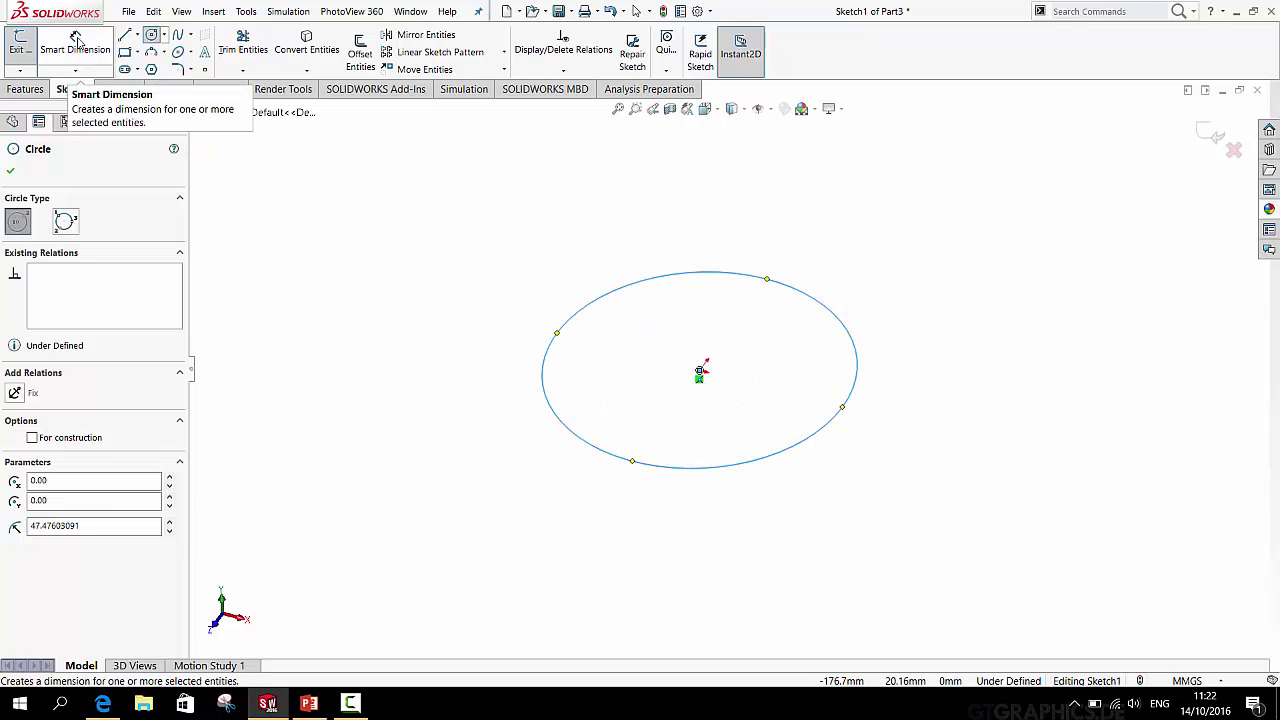
Dimension the circle to a 70 mm diameter and exit the sketch
{"action": "left_click", "coordinate": [77, 40]}
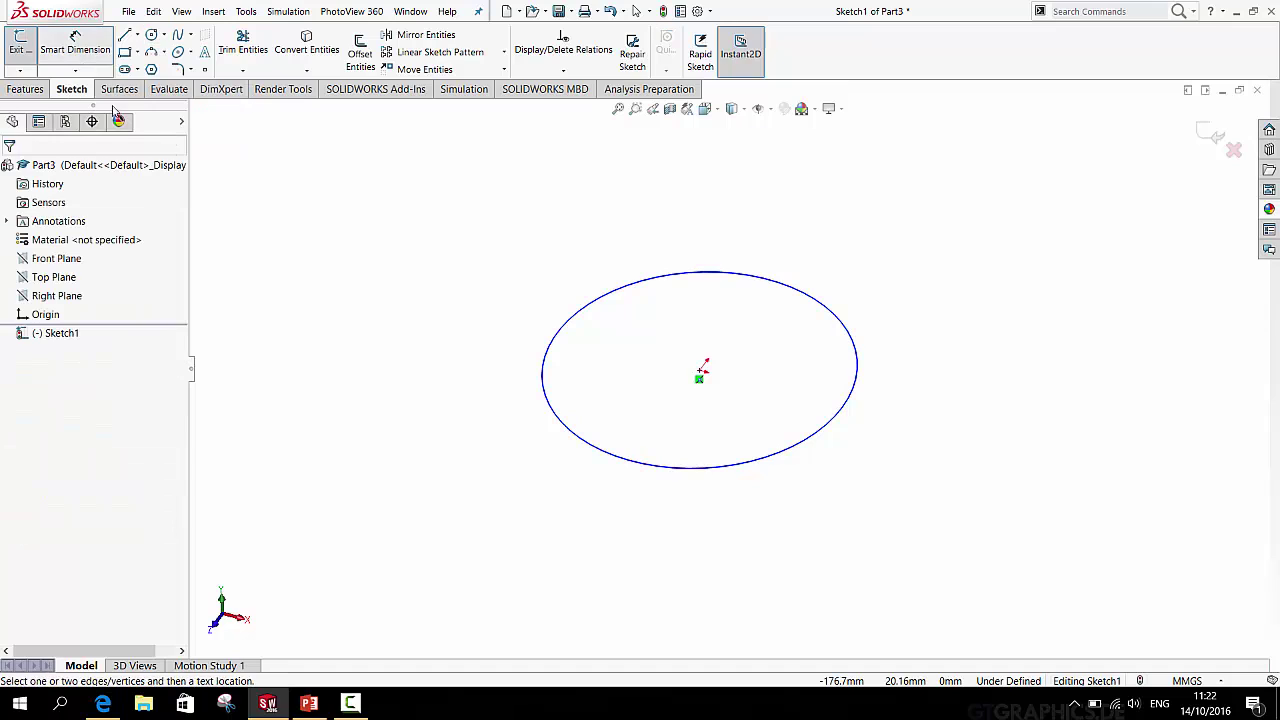
{"action": "left_click", "coordinate": [550, 349]}
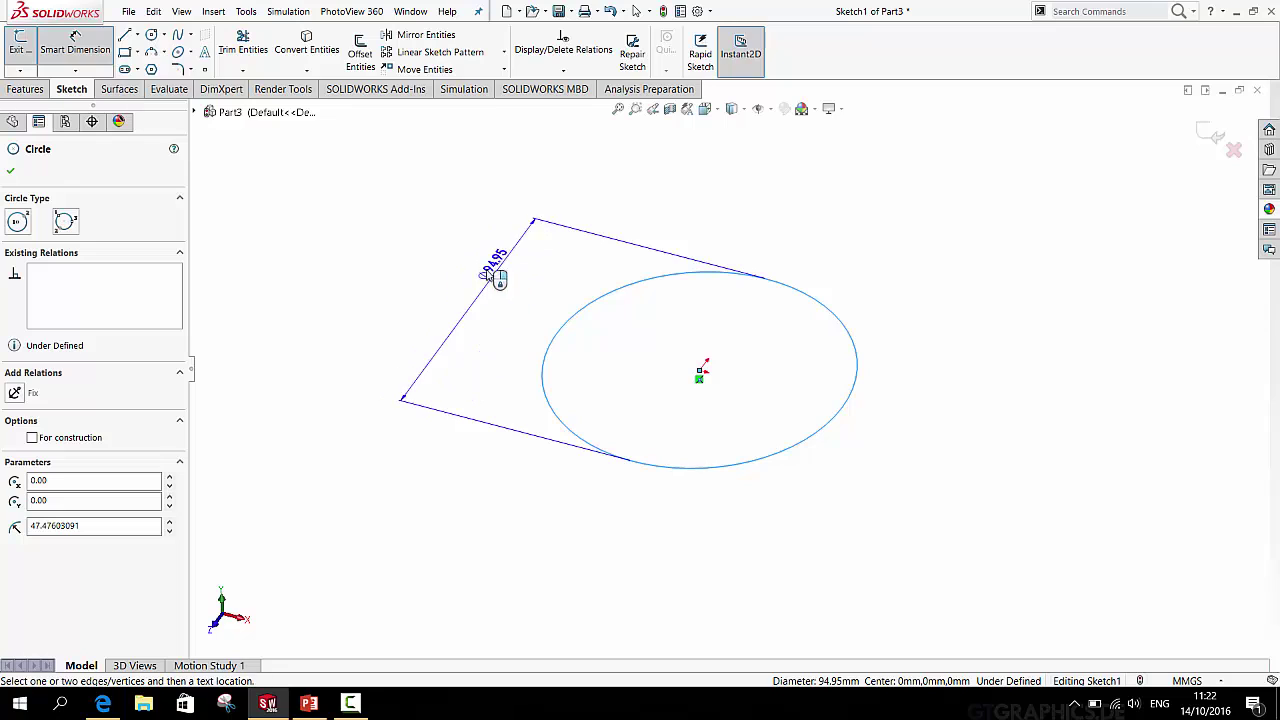
{"action": "left_click", "coordinate": [490, 300]}
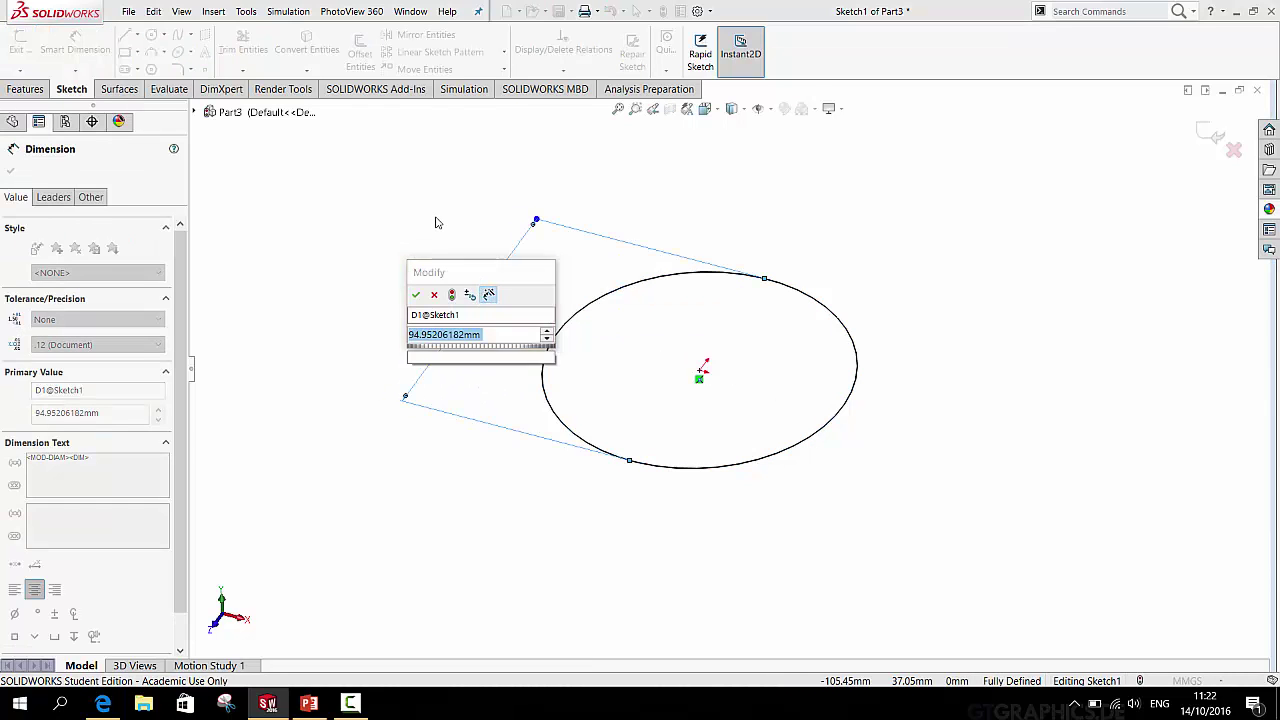
{"action": "type", "text": "70"}
{"action": "key", "text": "Return"}
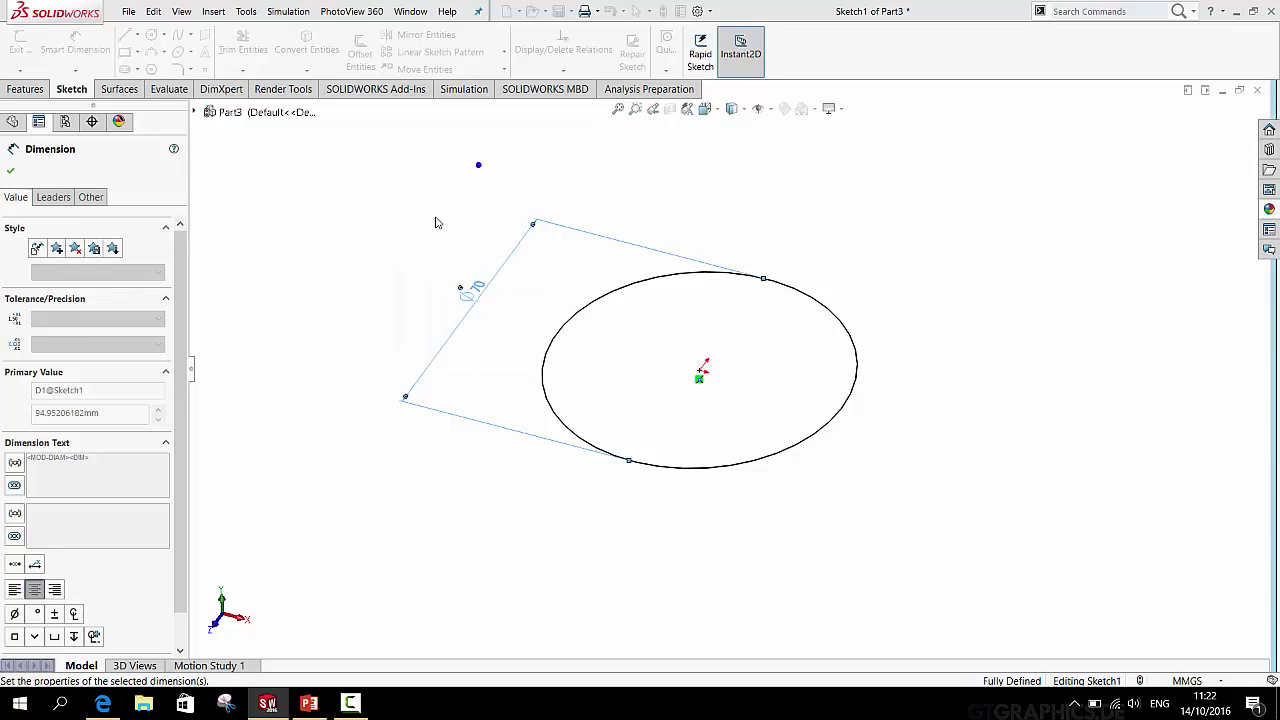
{"action": "left_click_drag", "start_coordinate": [653, 429], "coordinate": [703, 462]}
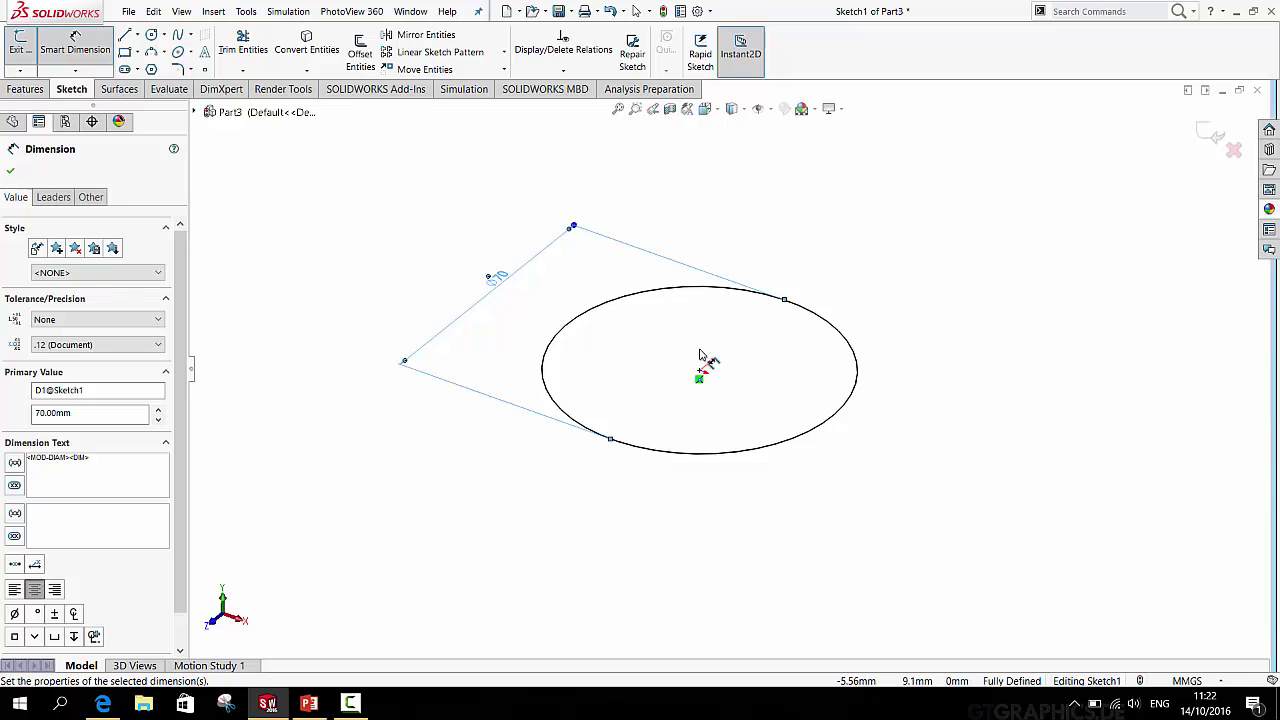
{"action": "scroll", "coordinate": [703, 366], "scroll_direction": "down", "scroll_amount": 5}
{"action": "scroll", "coordinate": [694, 403], "scroll_direction": "up", "scroll_amount": 5}
{"action": "mouse_move", "coordinate": [694, 403]}
{"action": "middle_mouse_down"}
{"action": "mouse_move", "coordinate": [699, 387]}
{"action": "mouse_move", "coordinate": [694, 423]}
{"action": "mouse_move", "coordinate": [723, 429]}
{"action": "mouse_move", "coordinate": [686, 363]}
{"action": "mouse_move", "coordinate": [660, 412]}
{"action": "middle_mouse_up"}
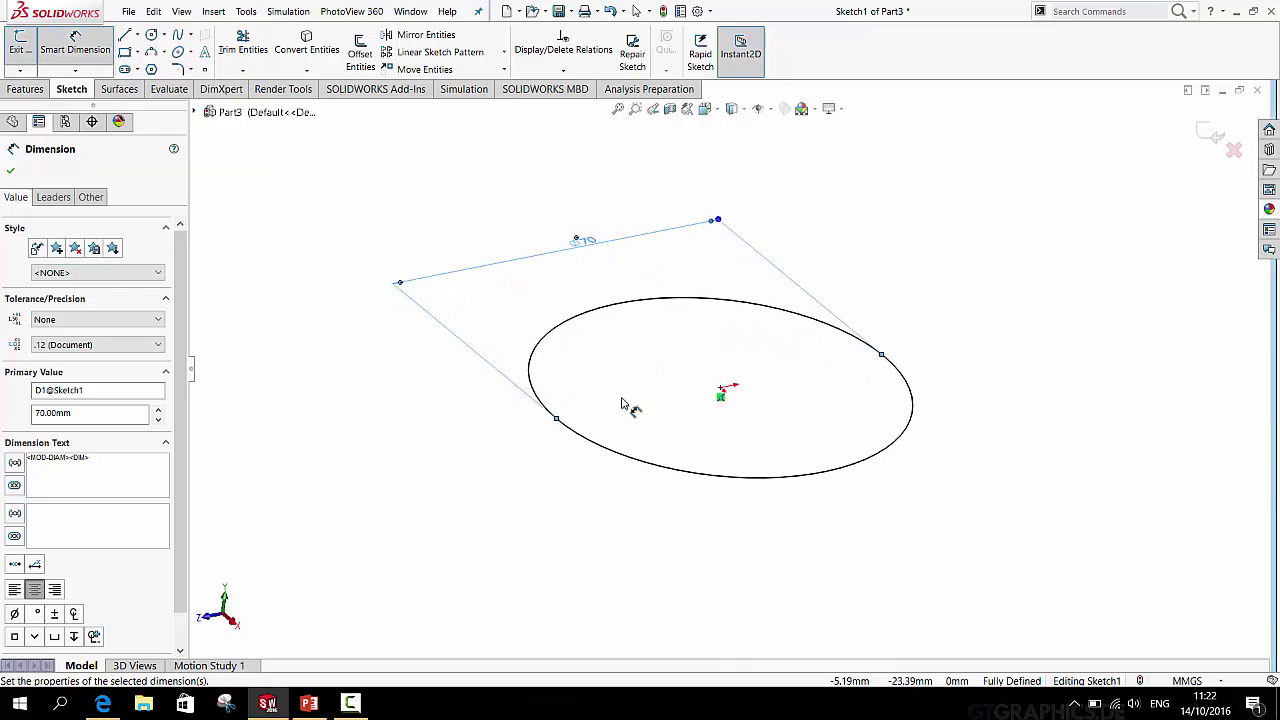
{"action": "left_click", "coordinate": [1208, 131]}
{"action": "mouse_move", "coordinate": [860, 351]}
{"action": "middle_mouse_down"}
{"action": "mouse_move", "coordinate": [711, 397]}
{"action": "mouse_move", "coordinate": [690, 350]}
{"action": "mouse_move", "coordinate": [650, 362]}
{"action": "middle_mouse_up"}
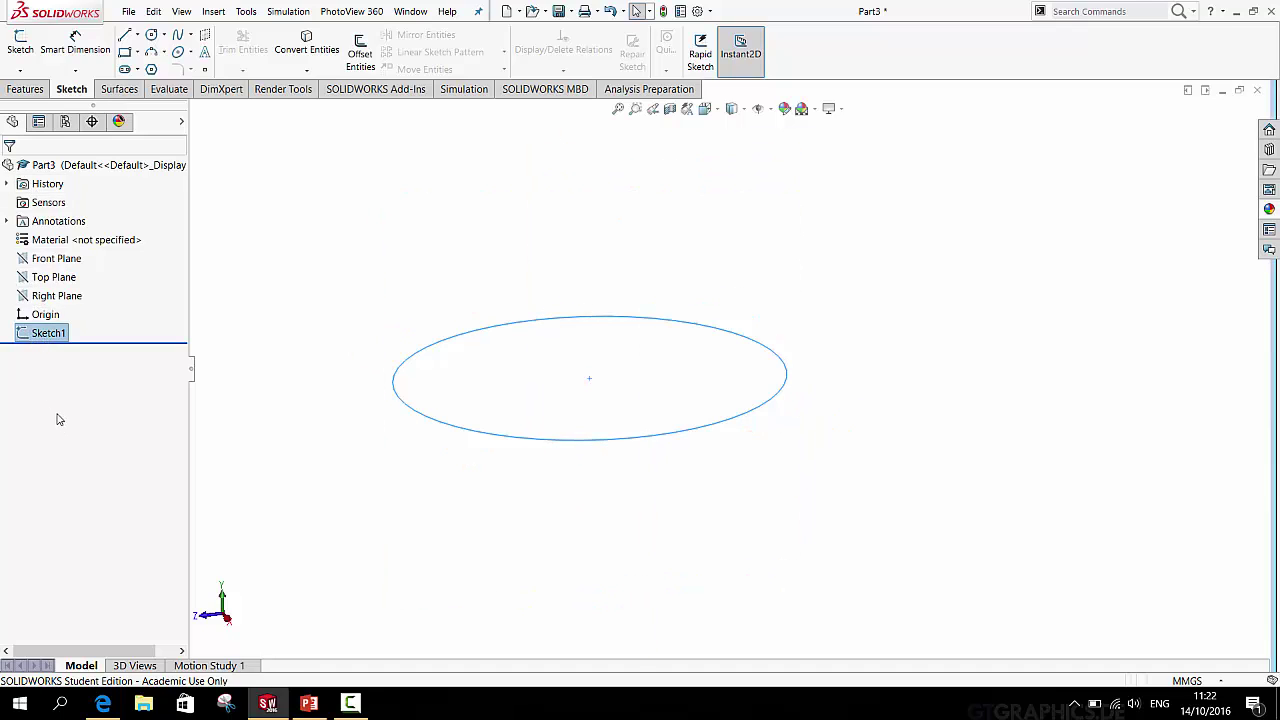
{"action": "right_click", "coordinate": [44, 334]}
{"action": "left_click", "coordinate": [52, 296]}
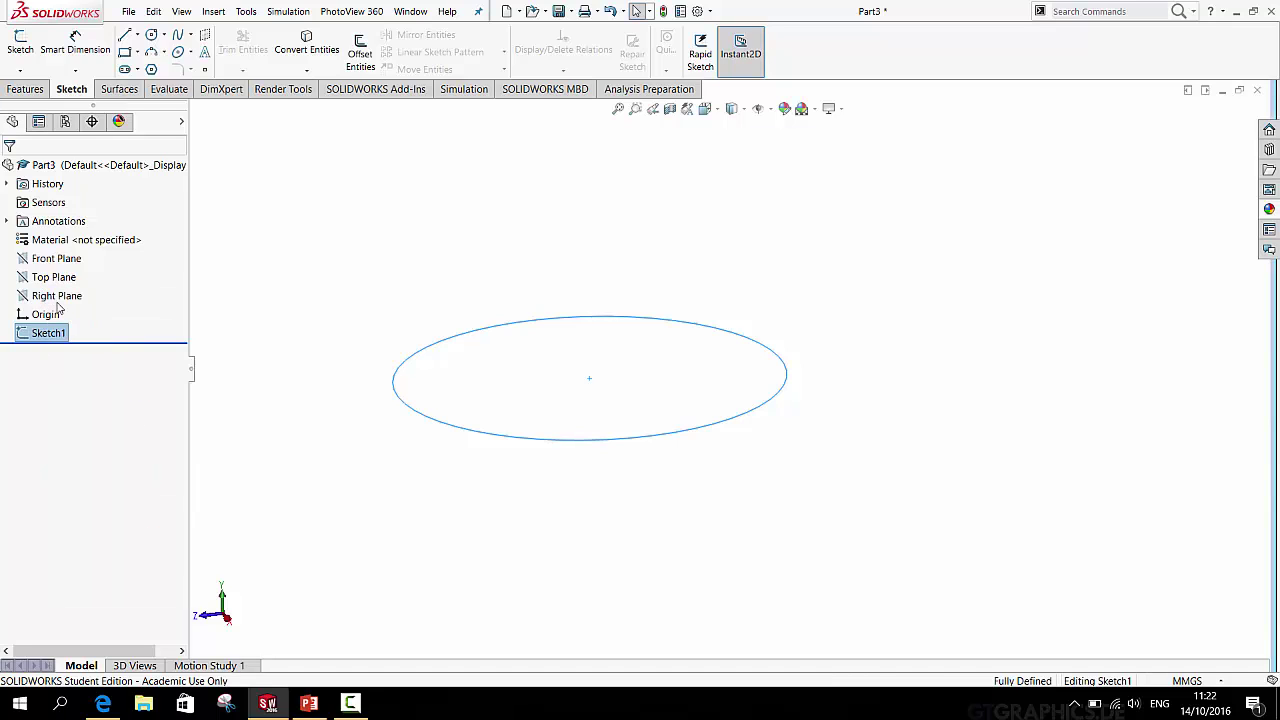
{"action": "left_click", "coordinate": [1210, 140]}
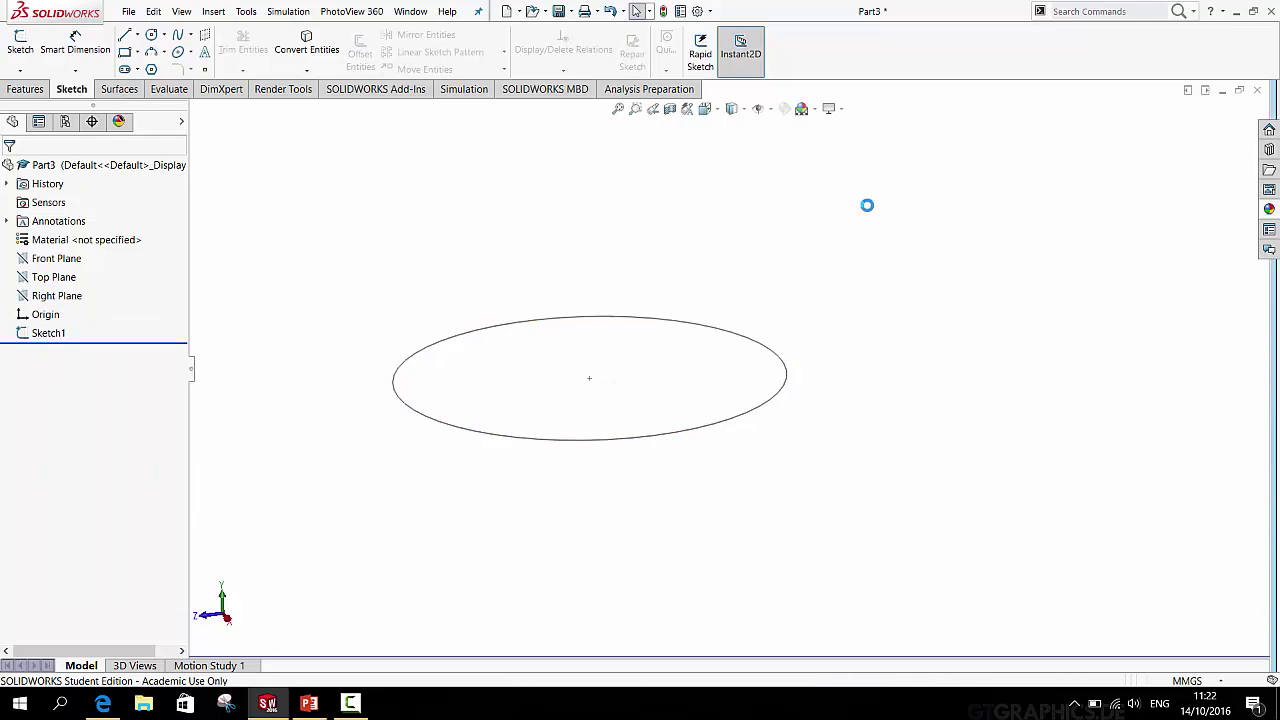
{"action": "scroll", "coordinate": [700, 355], "scroll_direction": "up", "scroll_amount": 4}
{"action": "scroll", "coordinate": [680, 355], "scroll_direction": "down", "scroll_amount": 4}
{"action": "scroll", "coordinate": [705, 375], "scroll_direction": "up", "scroll_amount": 2}
{"action": "scroll", "coordinate": [772, 383], "scroll_direction": "down", "scroll_amount": 2}
{"action": "scroll", "coordinate": [768, 377], "scroll_direction": "up", "scroll_amount": 3}
{"action": "scroll", "coordinate": [766, 335], "scroll_direction": "down", "scroll_amount": 2}
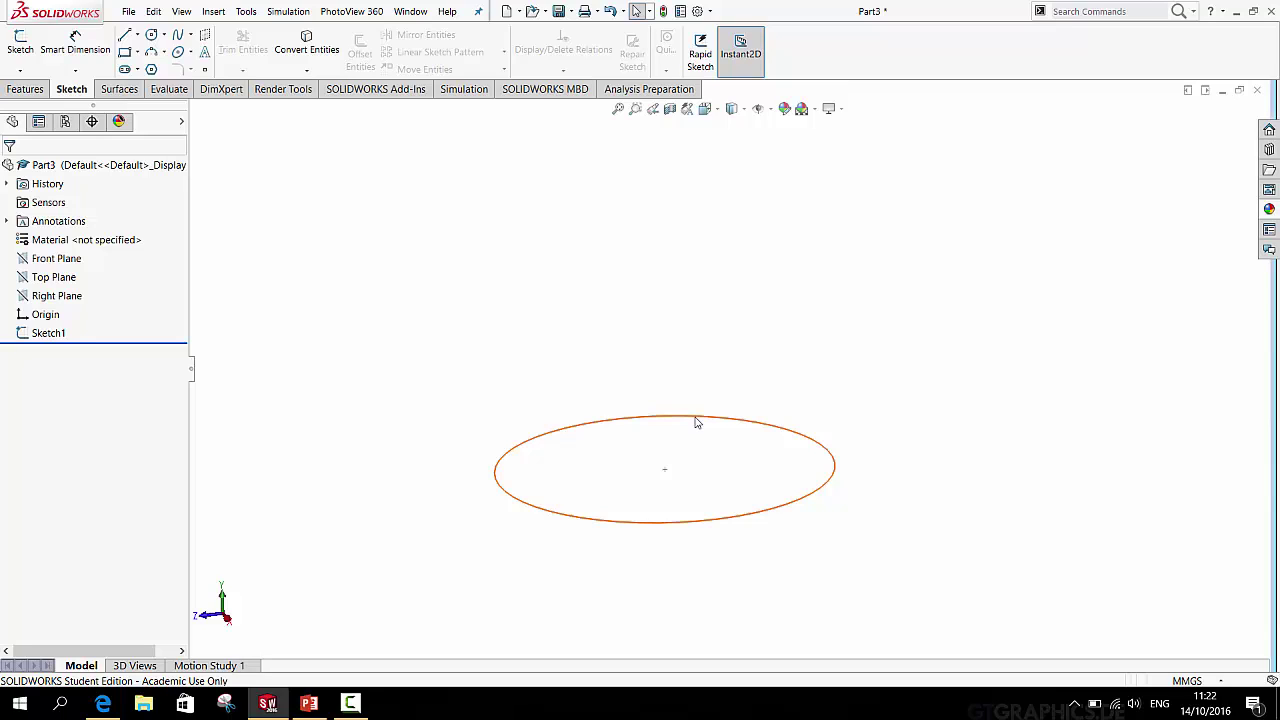
Extrude the circle sketch as a blind boss 100 mm deep
{"action": "left_click", "coordinate": [30, 90]}
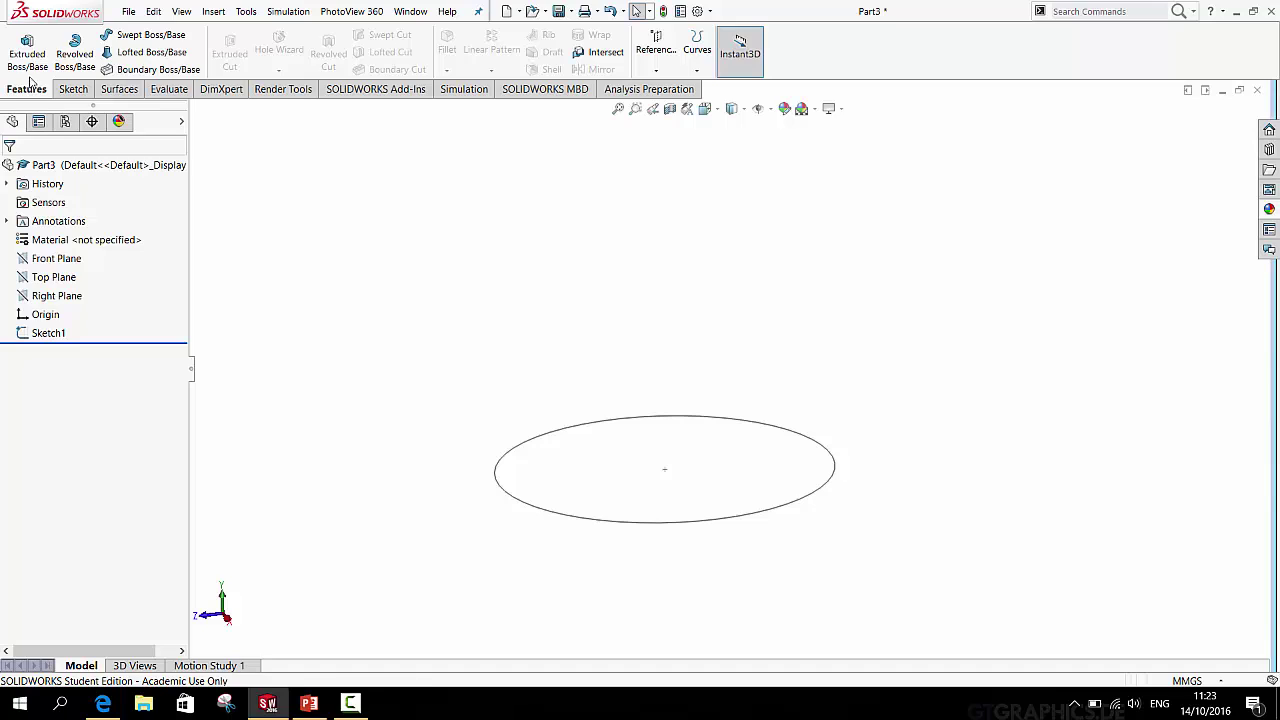
{"action": "left_click", "coordinate": [27, 45]}
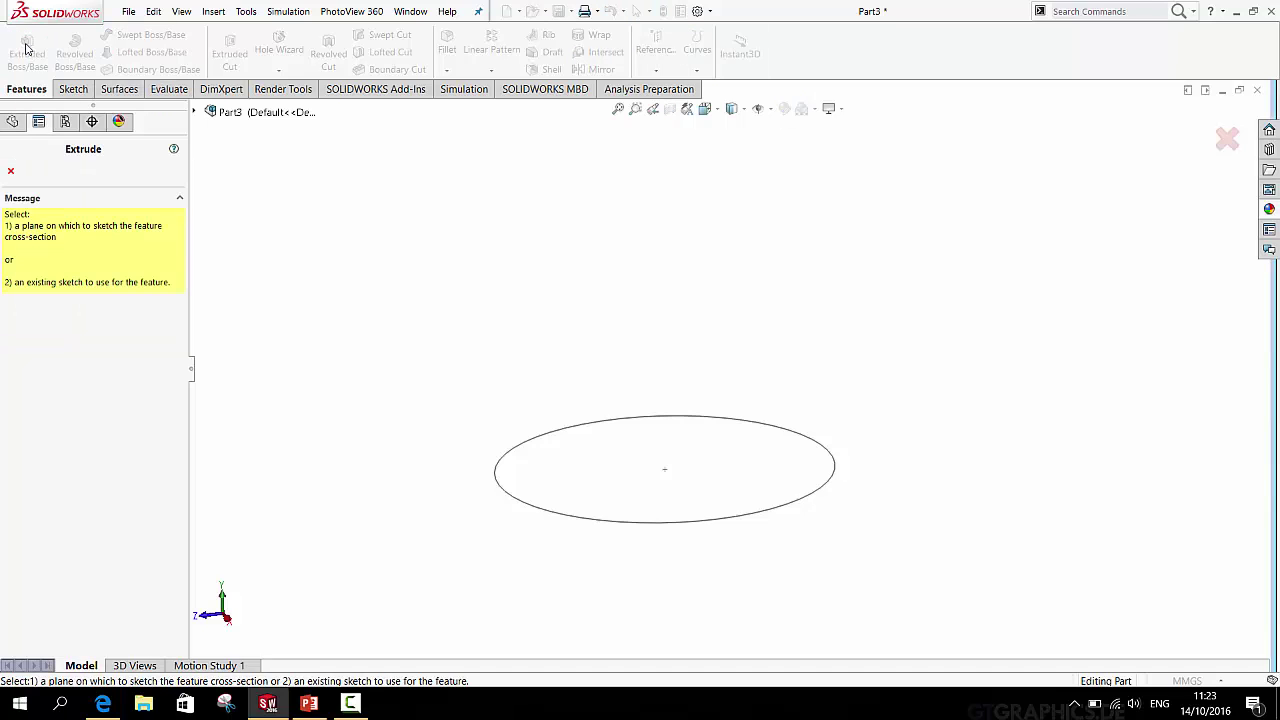
{"action": "left_click", "coordinate": [545, 438]}
{"action": "left_click_drag", "start_coordinate": [662, 410], "coordinate": [660, 196]}
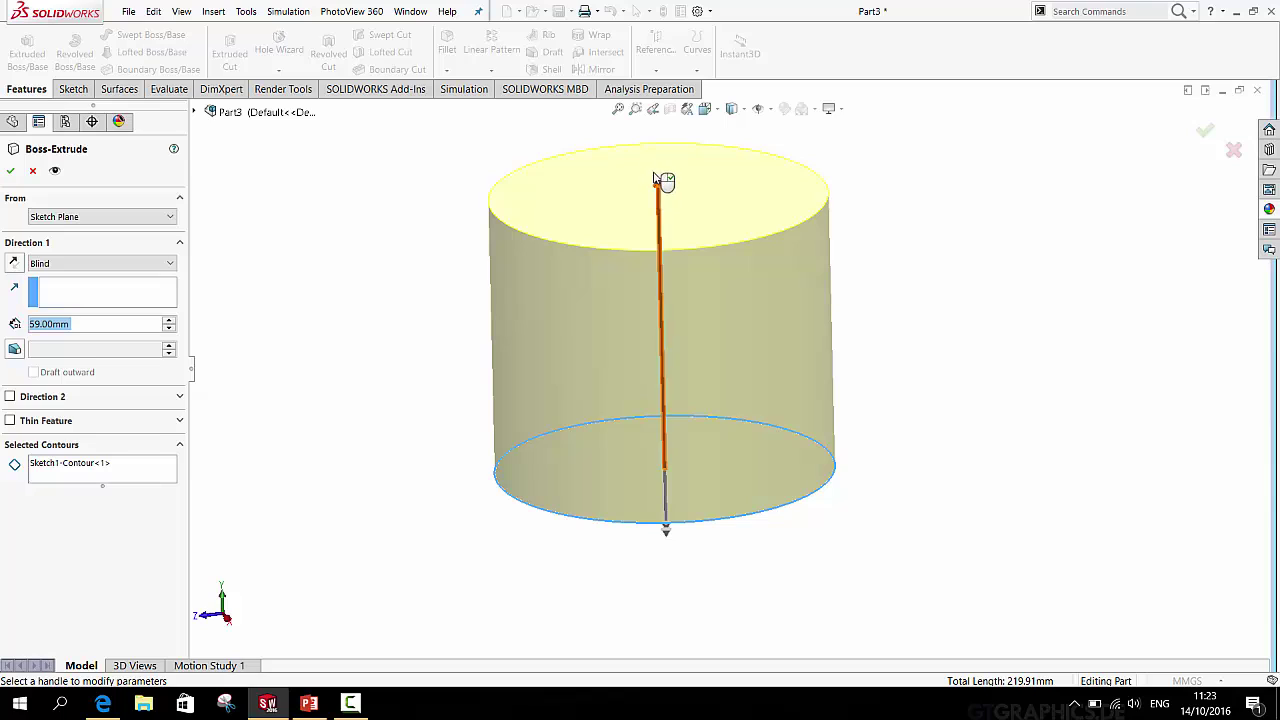
{"action": "scroll", "coordinate": [657, 263], "scroll_direction": "up", "scroll_amount": 3}
{"action": "scroll", "coordinate": [715, 292], "scroll_direction": "down", "scroll_amount": 1}
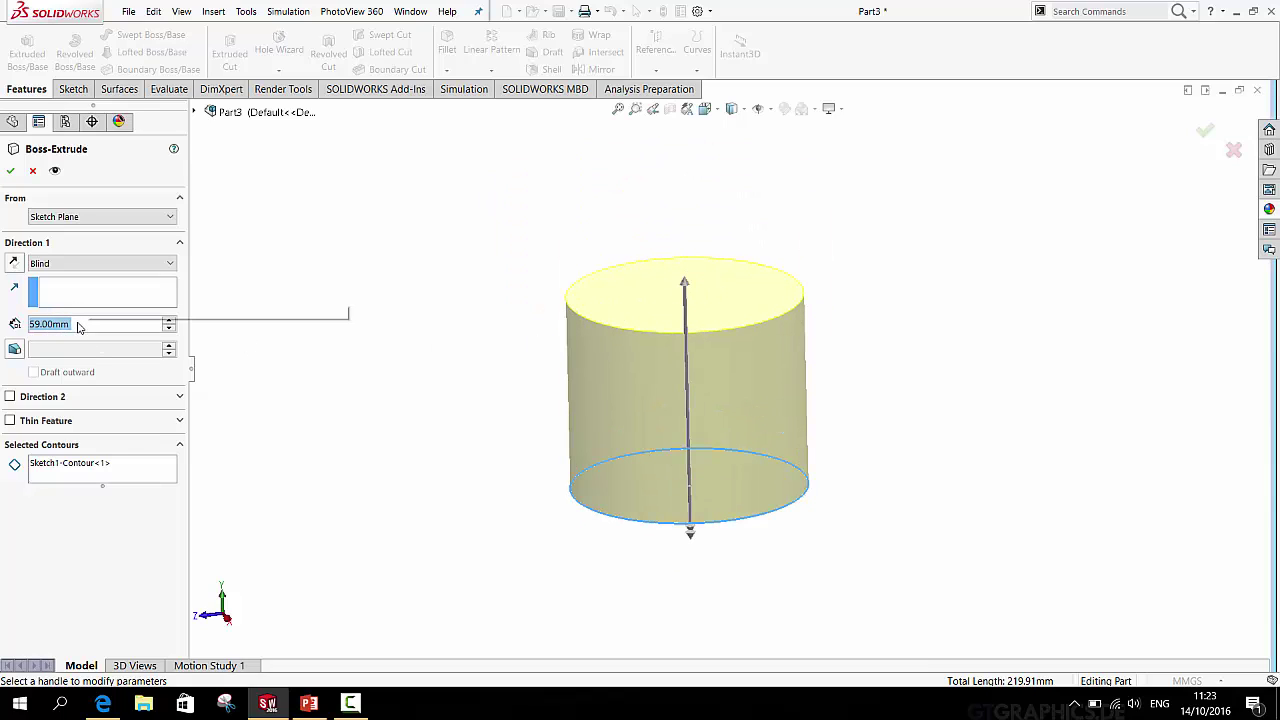
{"action": "type", "text": "100"}
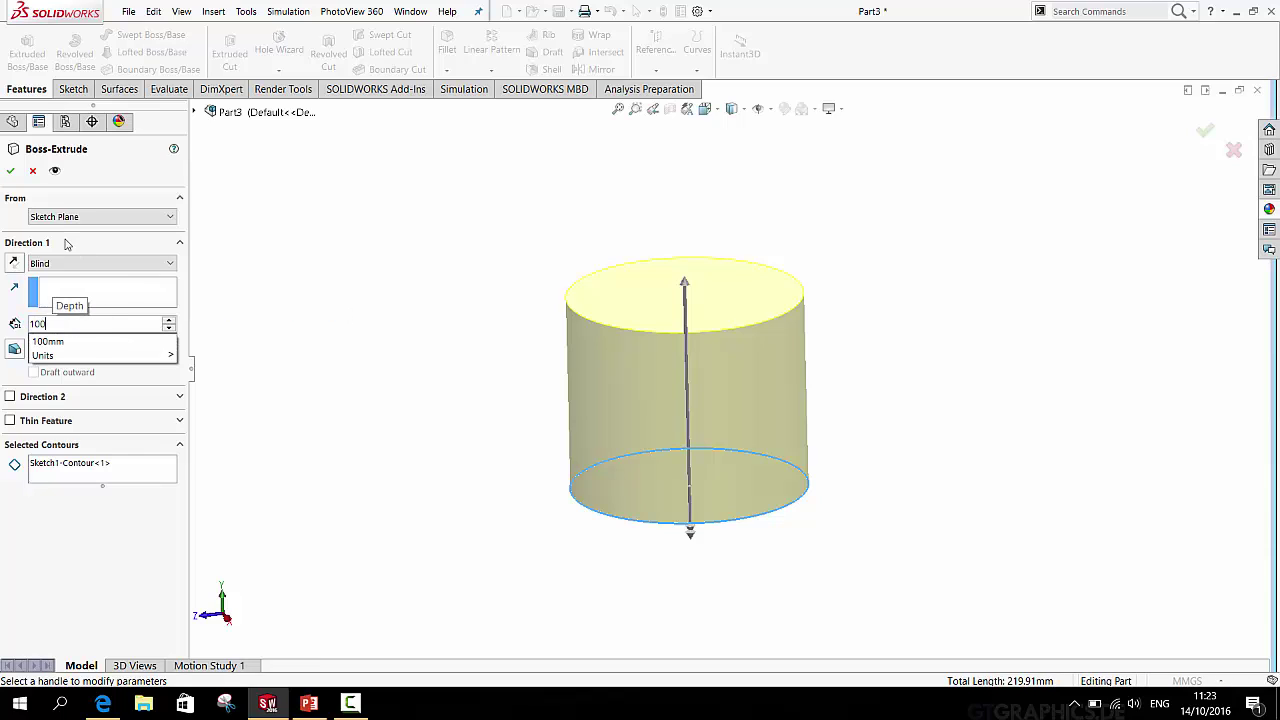
{"action": "key", "text": "Return"}
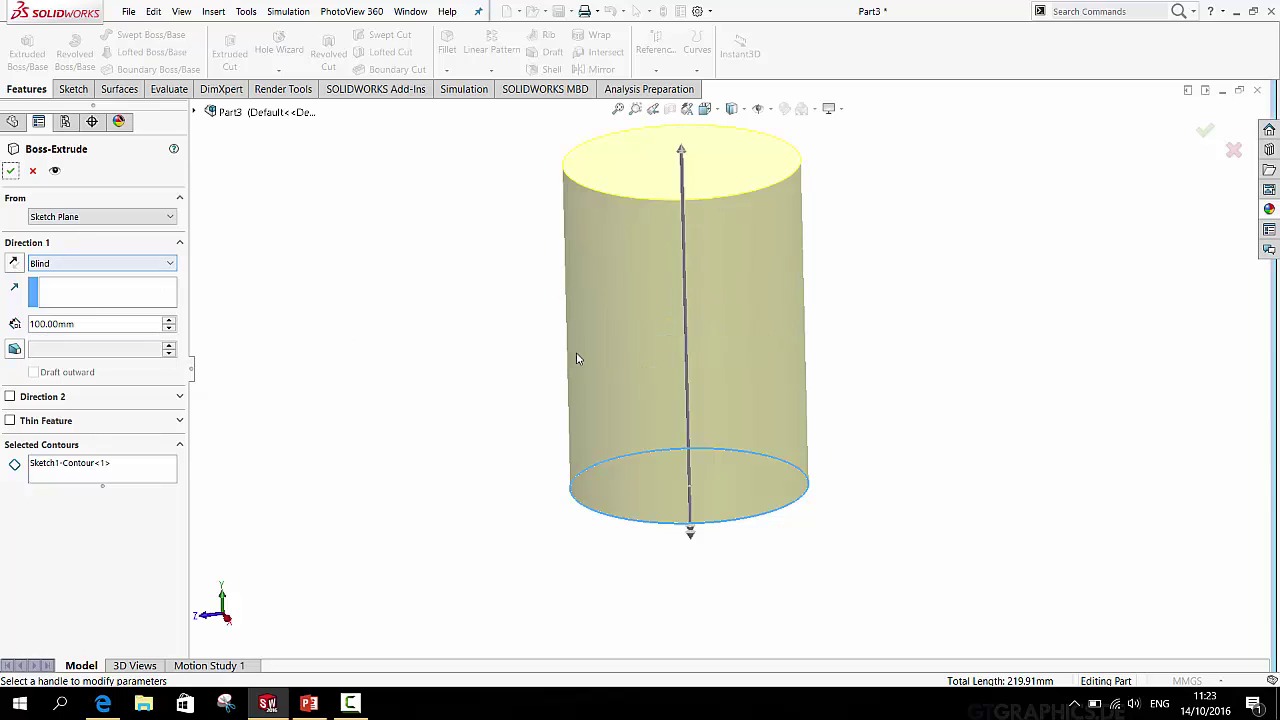
Accept the 100 mm cylinder, then expand and collapse Boss-Extrude1 in the feature tree
{"action": "left_click", "coordinate": [11, 172]}
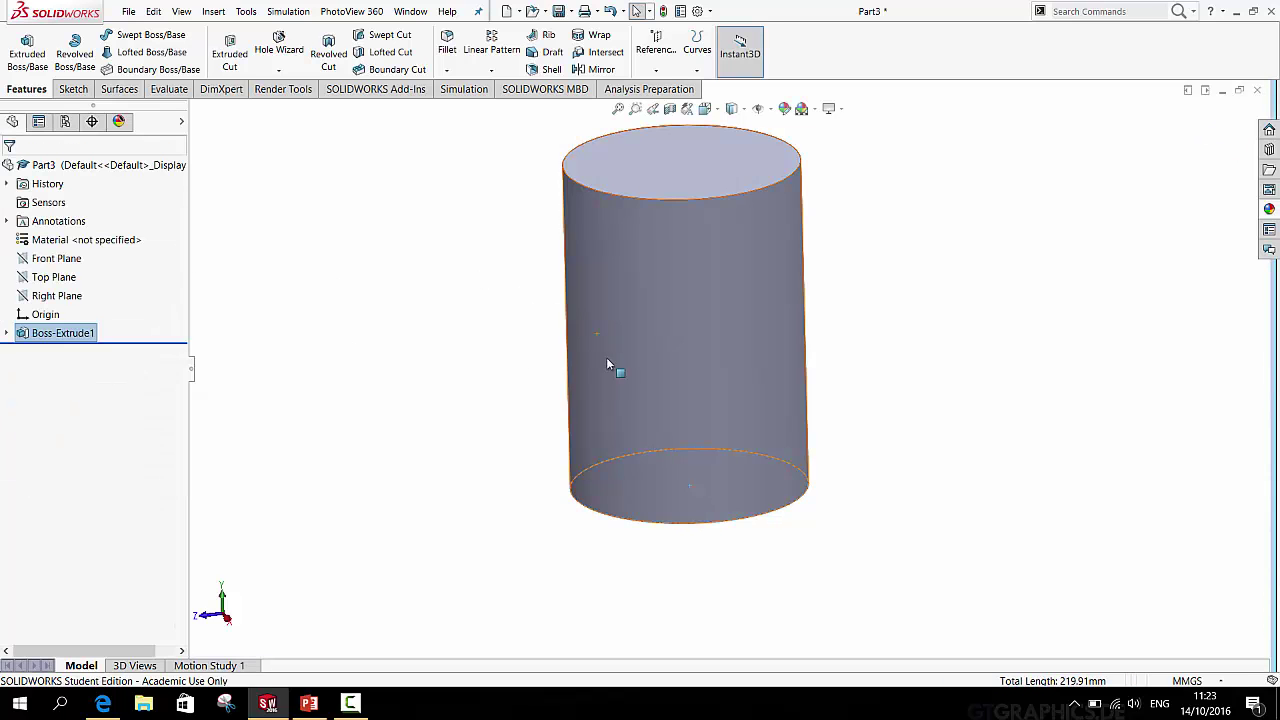
{"action": "middle_click_drag", "start_coordinate": [608, 352], "coordinate": [654, 233]}
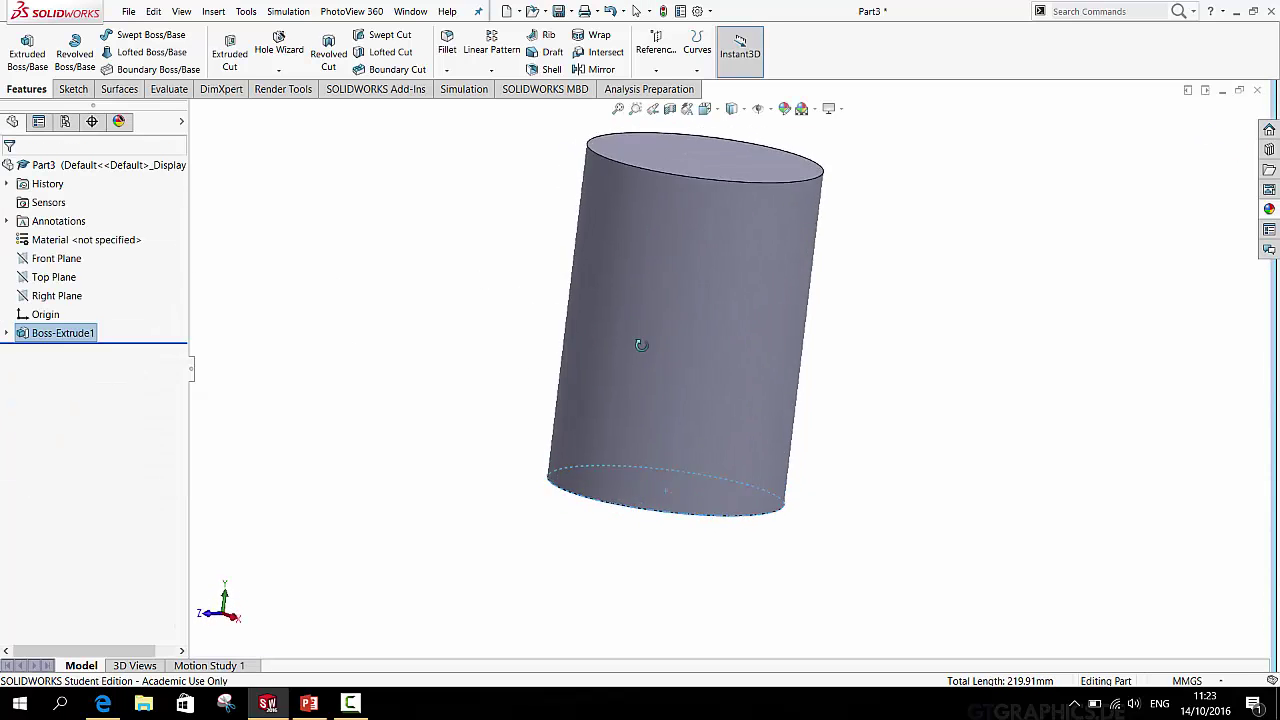
{"action": "middle_click_drag", "start_coordinate": [642, 349], "coordinate": [597, 354]}
{"action": "scroll", "coordinate": [701, 338], "scroll_direction": "up", "scroll_amount": 3}
{"action": "scroll", "coordinate": [698, 317], "scroll_direction": "down", "scroll_amount": 3}
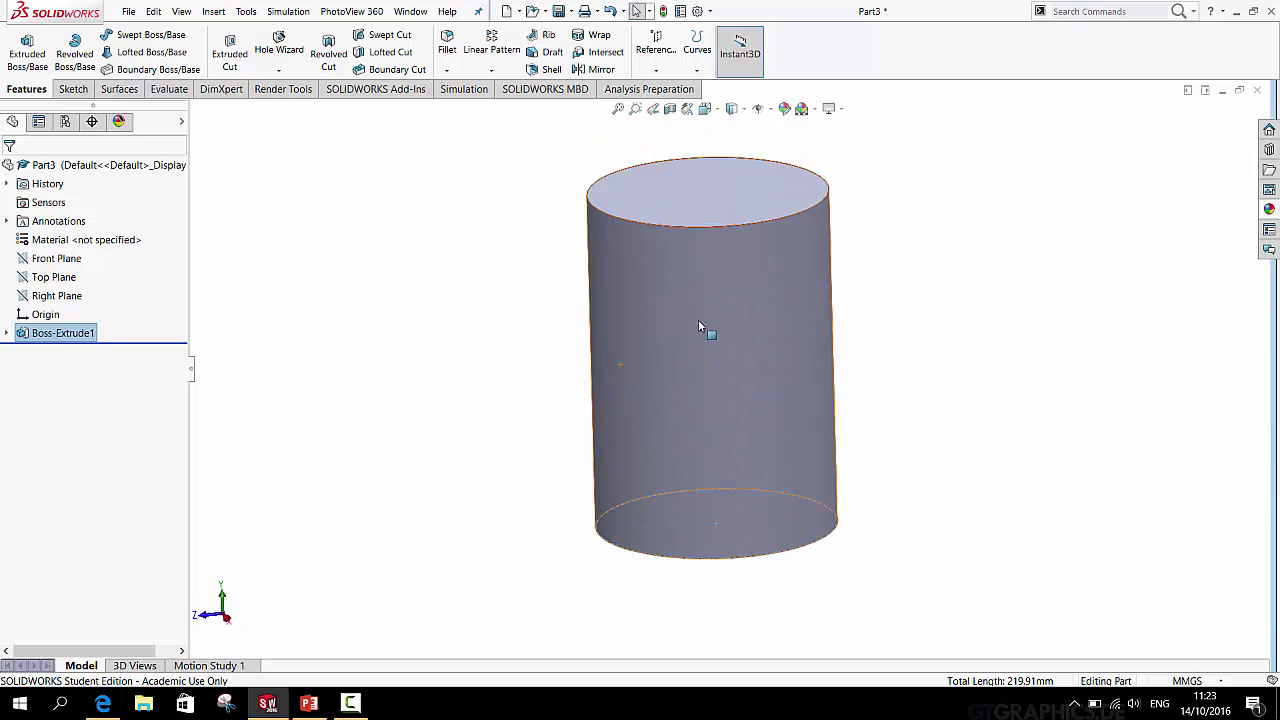
{"action": "scroll", "coordinate": [760, 400], "scroll_direction": "up", "scroll_amount": 3}
{"action": "scroll", "coordinate": [751, 350], "scroll_direction": "down", "scroll_amount": 3}
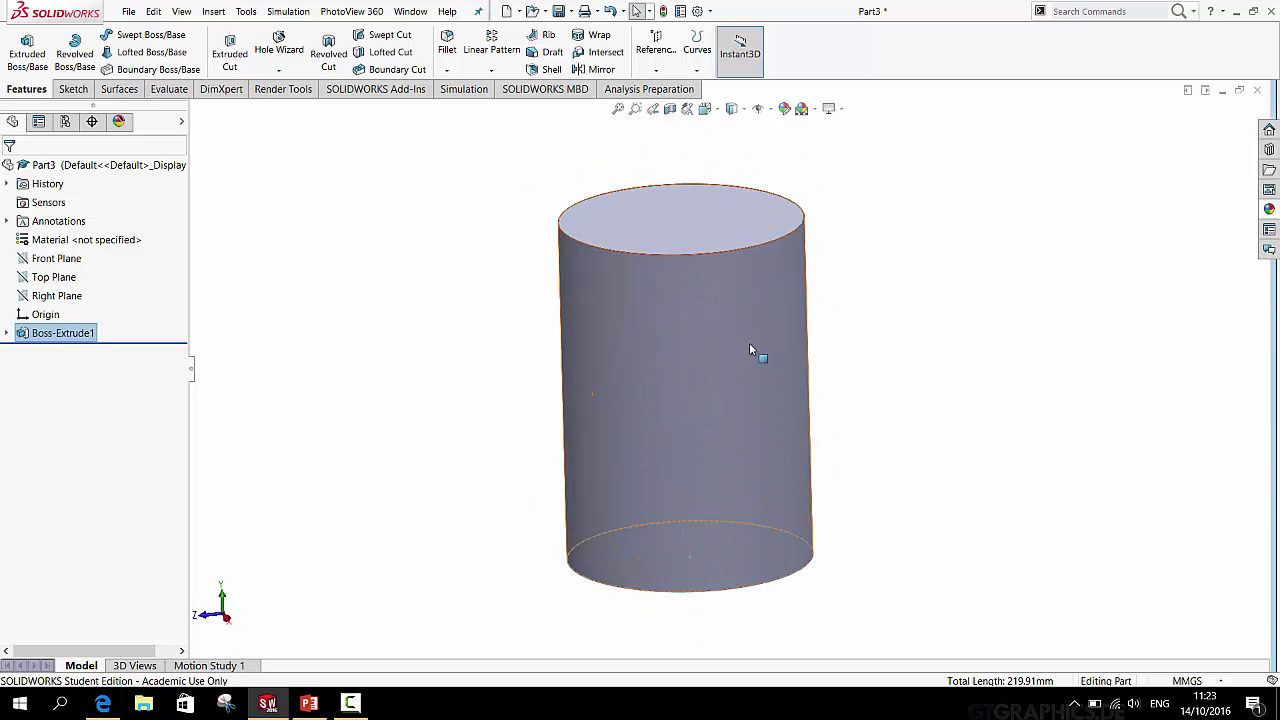
{"action": "middle_click_drag", "start_coordinate": [674, 471], "coordinate": [737, 394]}
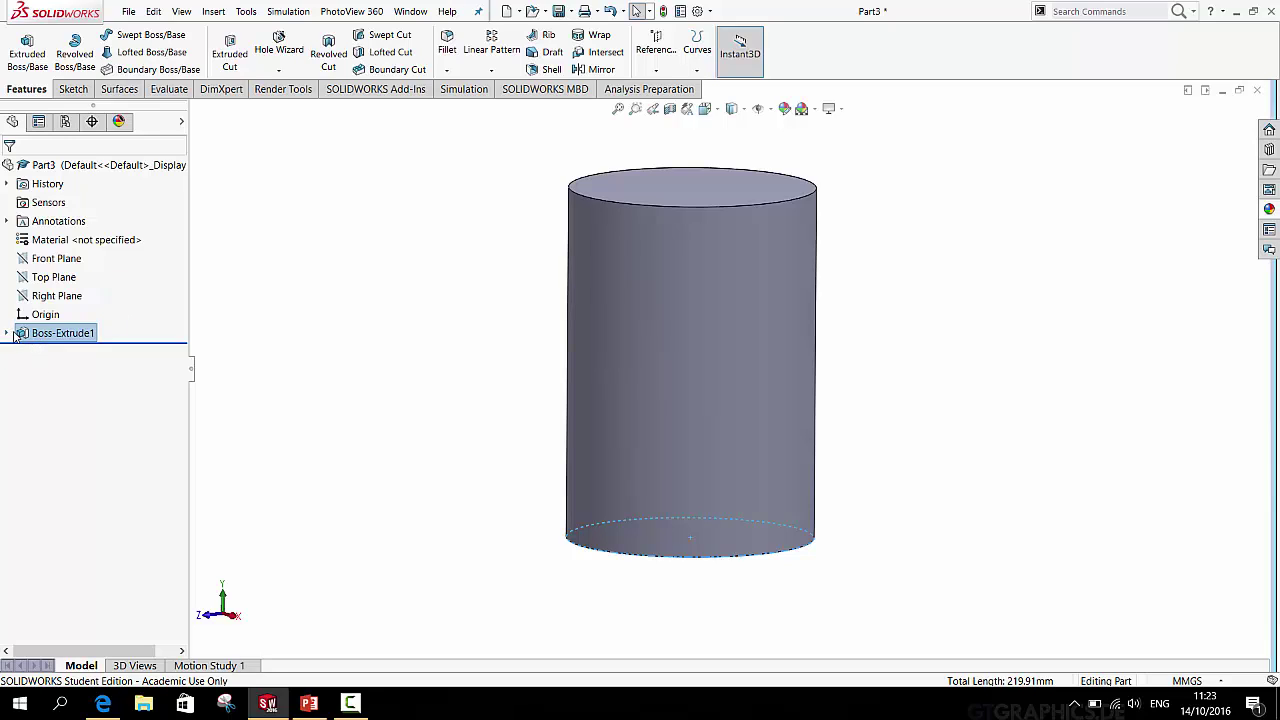
{"action": "left_click", "coordinate": [7, 334]}
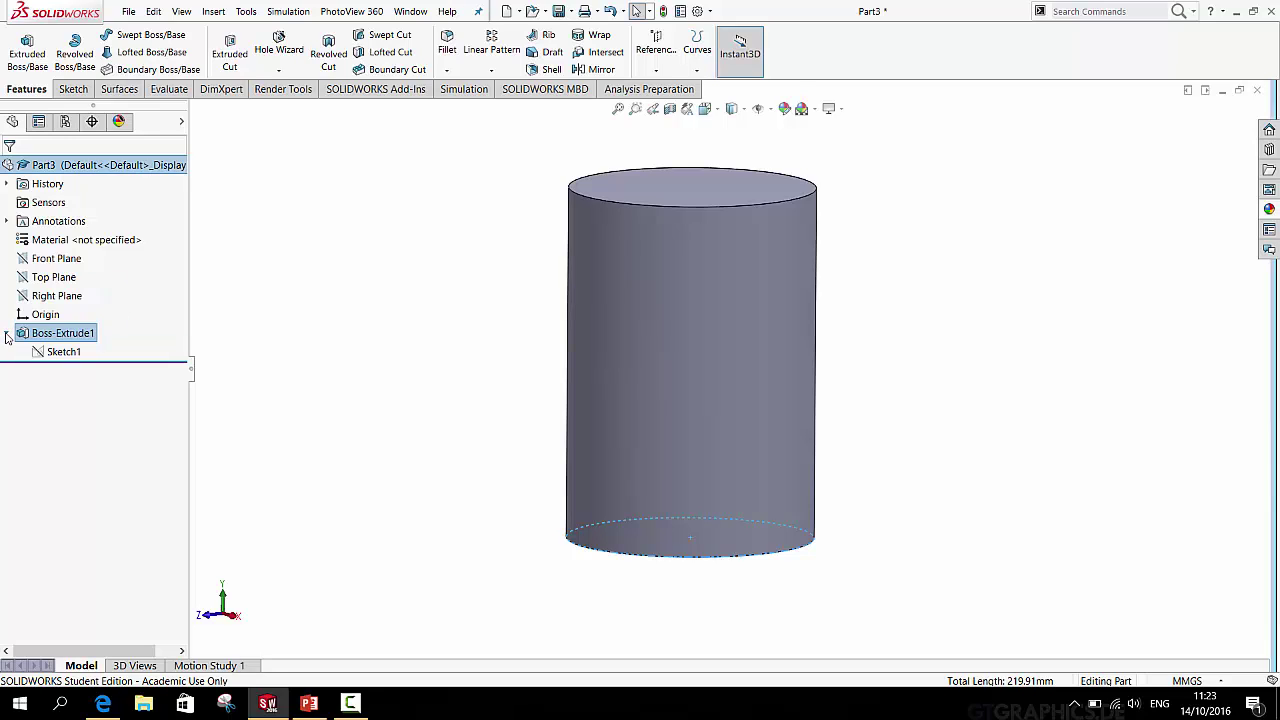
{"action": "left_click", "coordinate": [7, 334]}
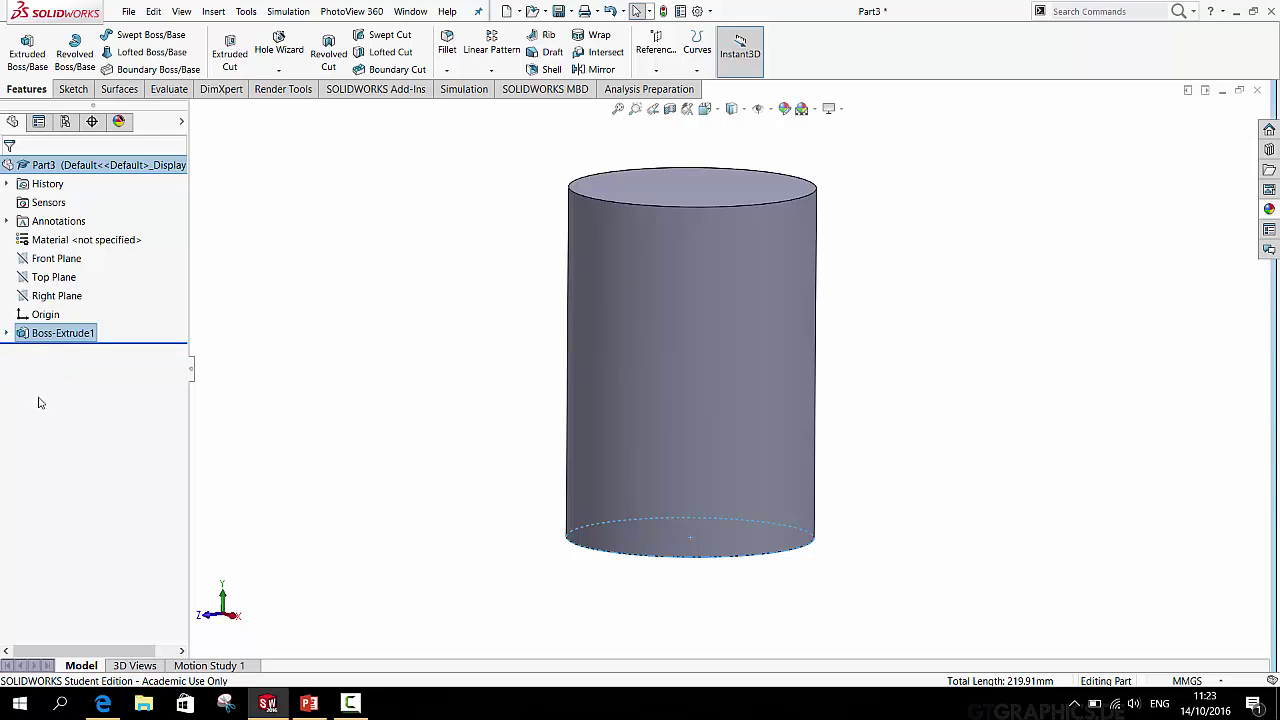
Reopen Boss-Extrude1 for editing via Edit Feature
{"action": "right_click", "coordinate": [68, 338]}
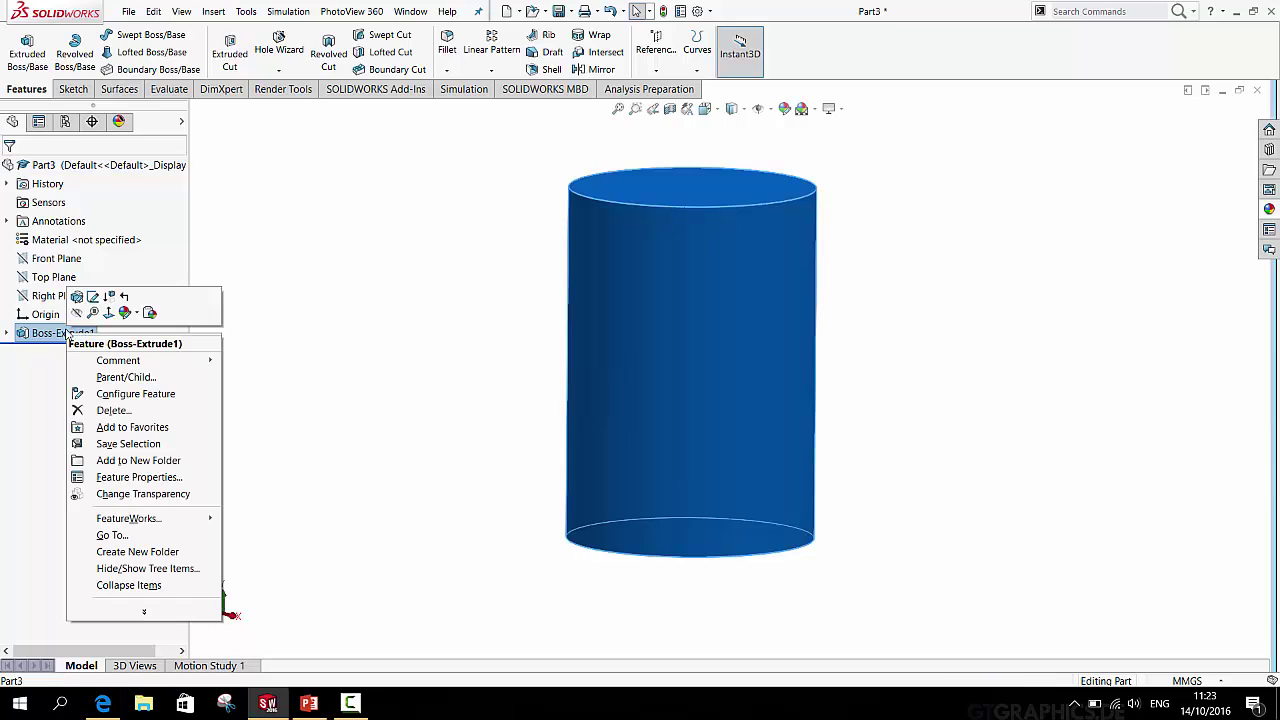
{"action": "left_click", "coordinate": [76, 298]}
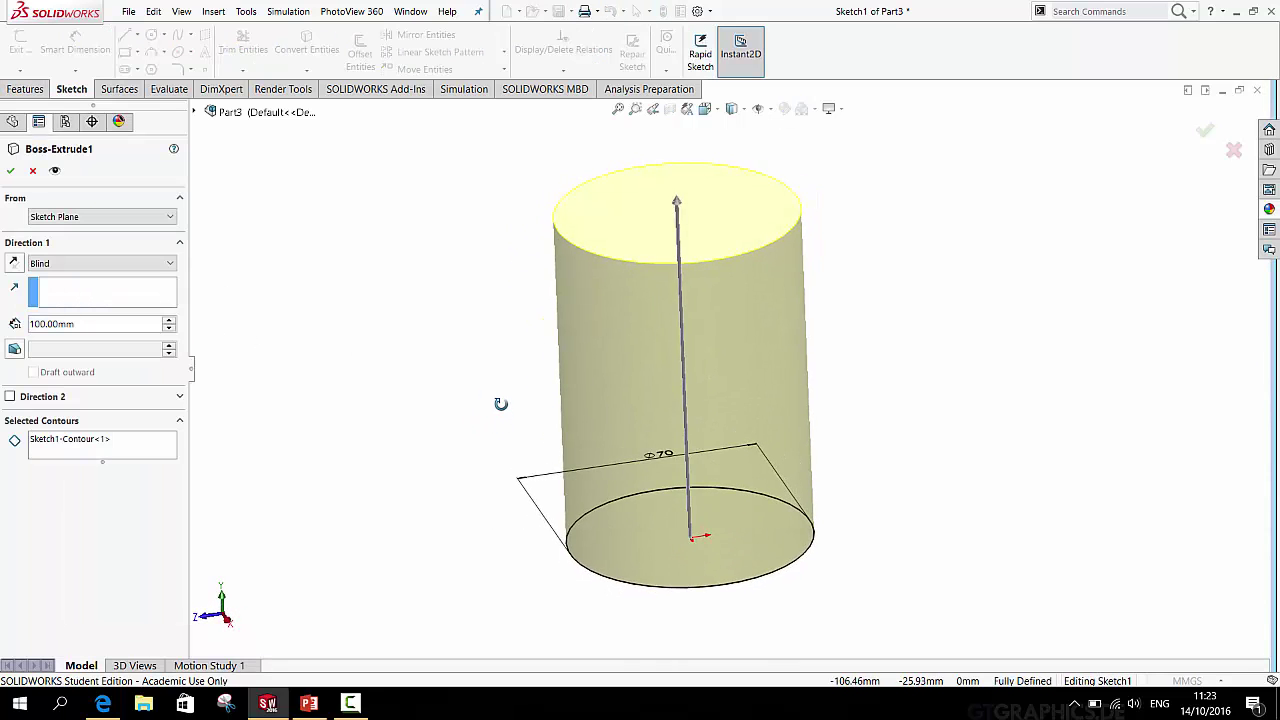
{"action": "mouse_move", "coordinate": [523, 426]}
{"action": "middle_mouse_down"}
{"action": "mouse_move", "coordinate": [538, 349]}
{"action": "mouse_move", "coordinate": [557, 431]}
{"action": "mouse_move", "coordinate": [551, 374]}
{"action": "mouse_move", "coordinate": [555, 413]}
{"action": "mouse_move", "coordinate": [549, 397]}
{"action": "mouse_move", "coordinate": [563, 391]}
{"action": "mouse_move", "coordinate": [654, 440]}
{"action": "mouse_move", "coordinate": [566, 424]}
{"action": "mouse_move", "coordinate": [560, 409]}
{"action": "mouse_move", "coordinate": [531, 414]}
{"action": "middle_mouse_up"}
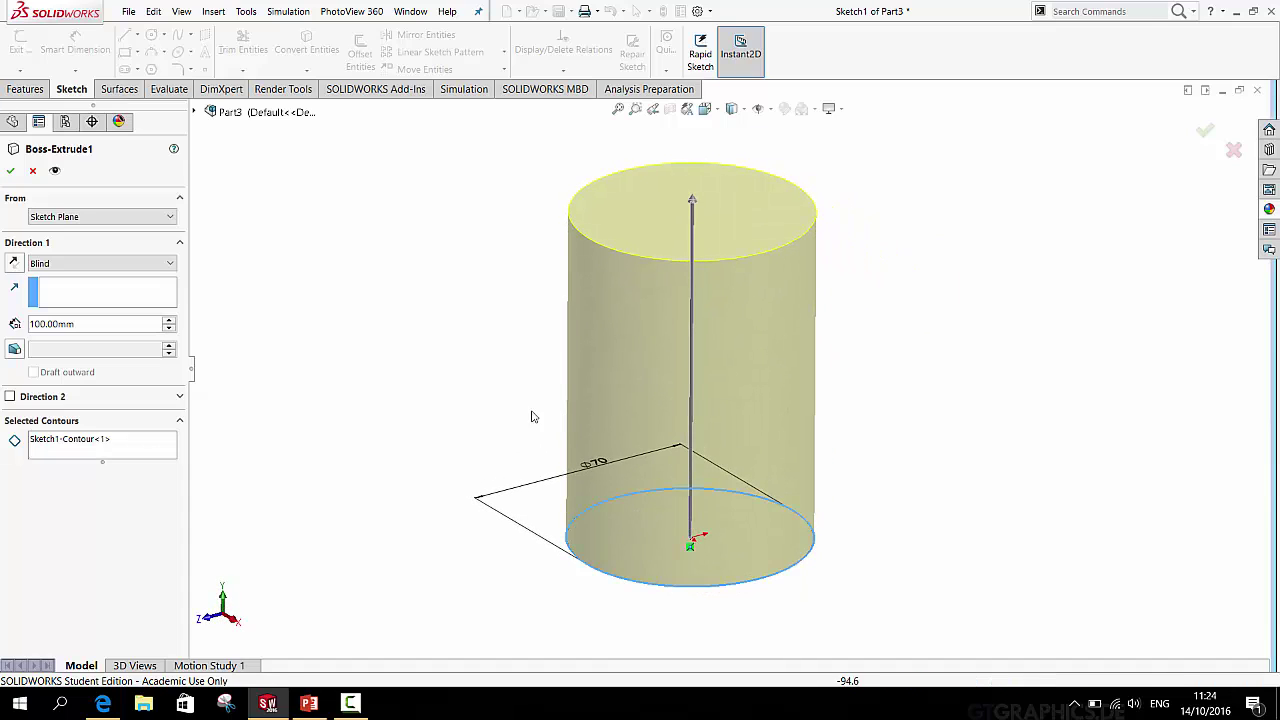
Add a 7° outward draft to the extrusion and accept the tapered solid
{"action": "left_click", "coordinate": [15, 350]}
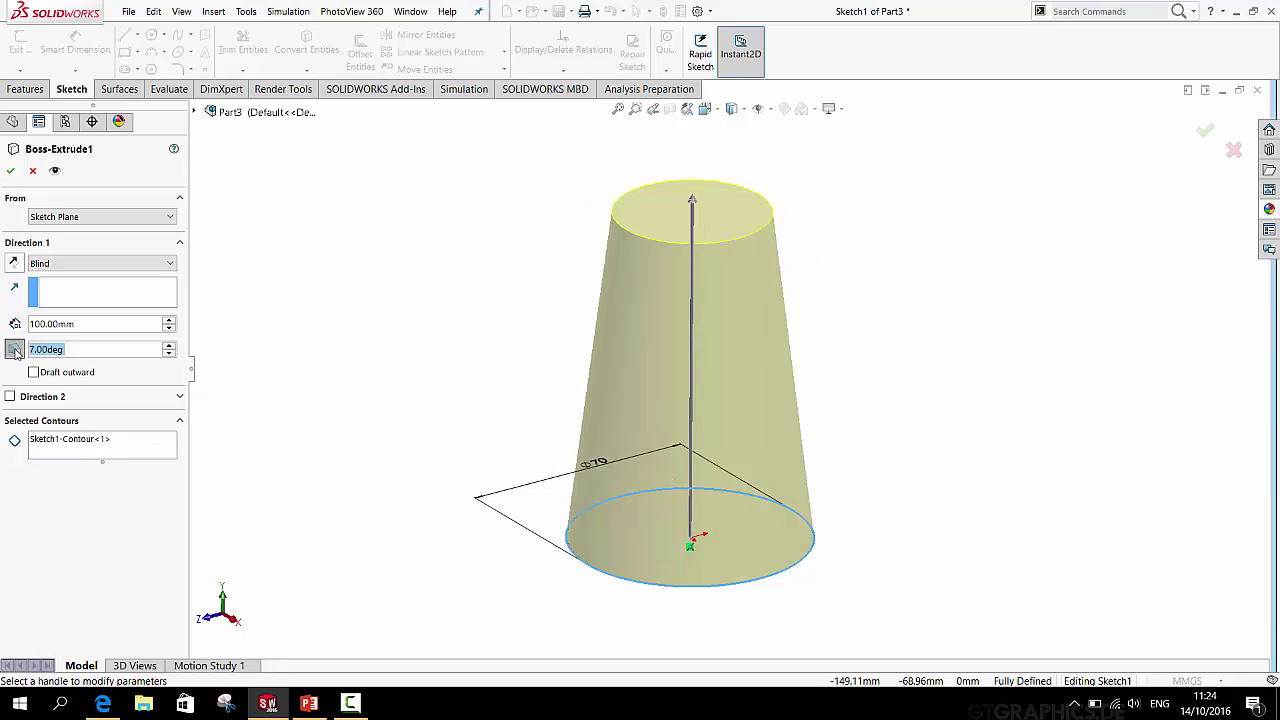
{"action": "left_click", "coordinate": [168, 346]}
{"action": "left_click", "coordinate": [168, 346]}
{"action": "left_click", "coordinate": [169, 353]}
{"action": "left_click", "coordinate": [169, 353]}
{"action": "left_click", "coordinate": [34, 372]}
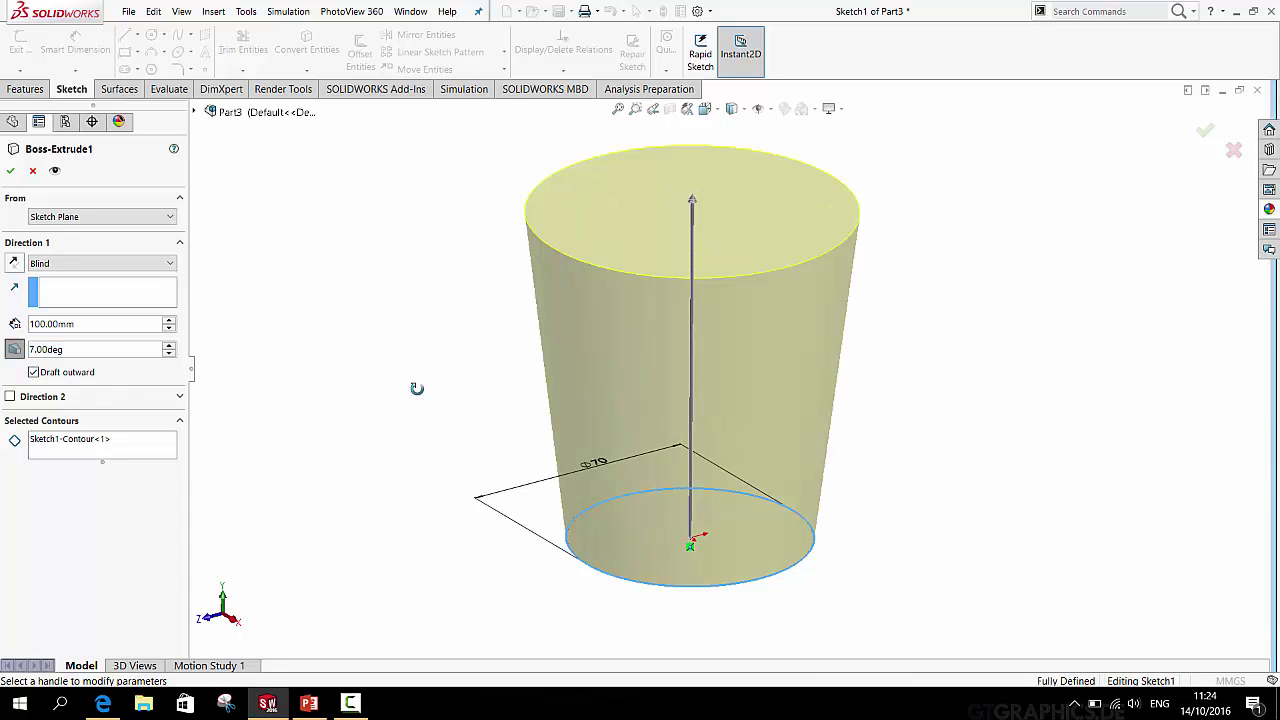
{"action": "mouse_move", "coordinate": [417, 380]}
{"action": "middle_mouse_down"}
{"action": "mouse_move", "coordinate": [423, 291]}
{"action": "mouse_move", "coordinate": [440, 380]}
{"action": "mouse_move", "coordinate": [590, 378]}
{"action": "middle_mouse_up"}
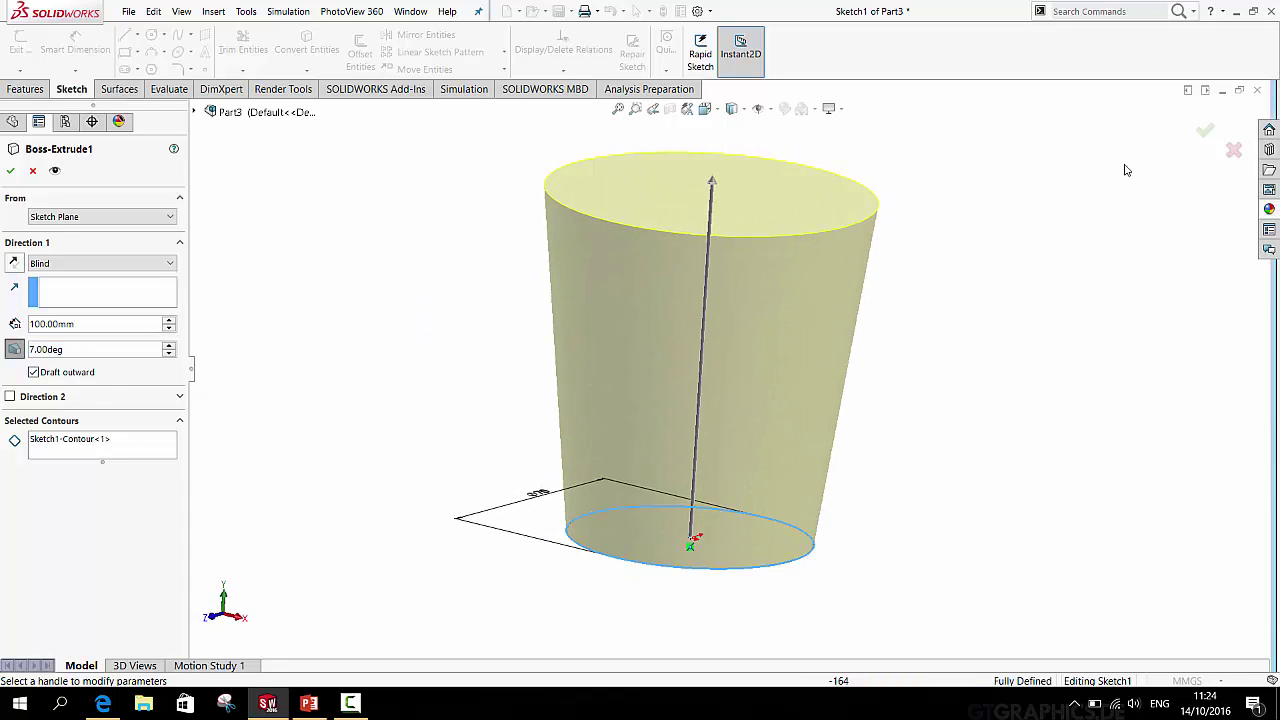
{"action": "middle_click_drag", "start_coordinate": [1134, 171], "coordinate": [1003, 234]}
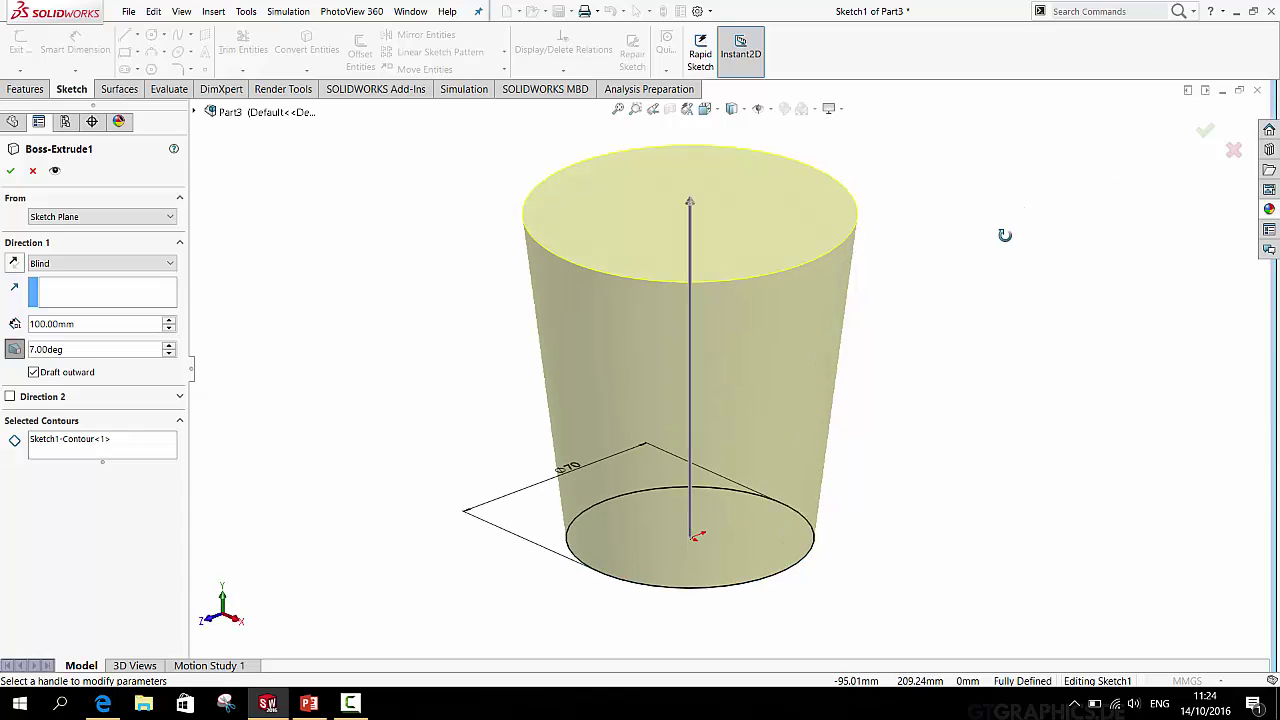
{"action": "left_click", "coordinate": [1205, 130]}
{"action": "mouse_move", "coordinate": [905, 460]}
{"action": "middle_mouse_down"}
{"action": "mouse_move", "coordinate": [900, 294]}
{"action": "mouse_move", "coordinate": [906, 423]}
{"action": "mouse_move", "coordinate": [766, 349]}
{"action": "mouse_move", "coordinate": [776, 480]}
{"action": "mouse_move", "coordinate": [929, 391]}
{"action": "mouse_move", "coordinate": [777, 386]}
{"action": "mouse_move", "coordinate": [763, 494]}
{"action": "mouse_move", "coordinate": [758, 362]}
{"action": "middle_mouse_up"}
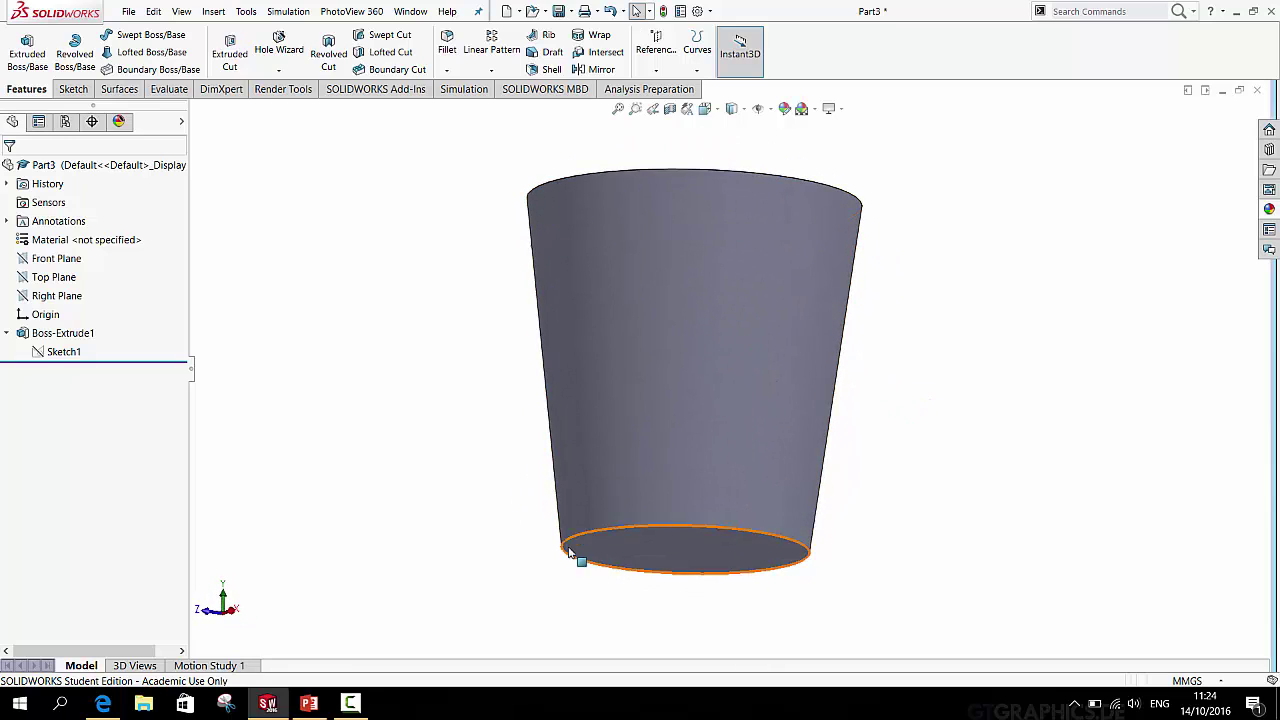
{"action": "scroll", "coordinate": [674, 534], "scroll_direction": "down", "scroll_amount": 5}
{"action": "scroll", "coordinate": [630, 530], "scroll_direction": "up", "scroll_amount": 2}
{"action": "scroll", "coordinate": [640, 530], "scroll_direction": "up", "scroll_amount": 2}
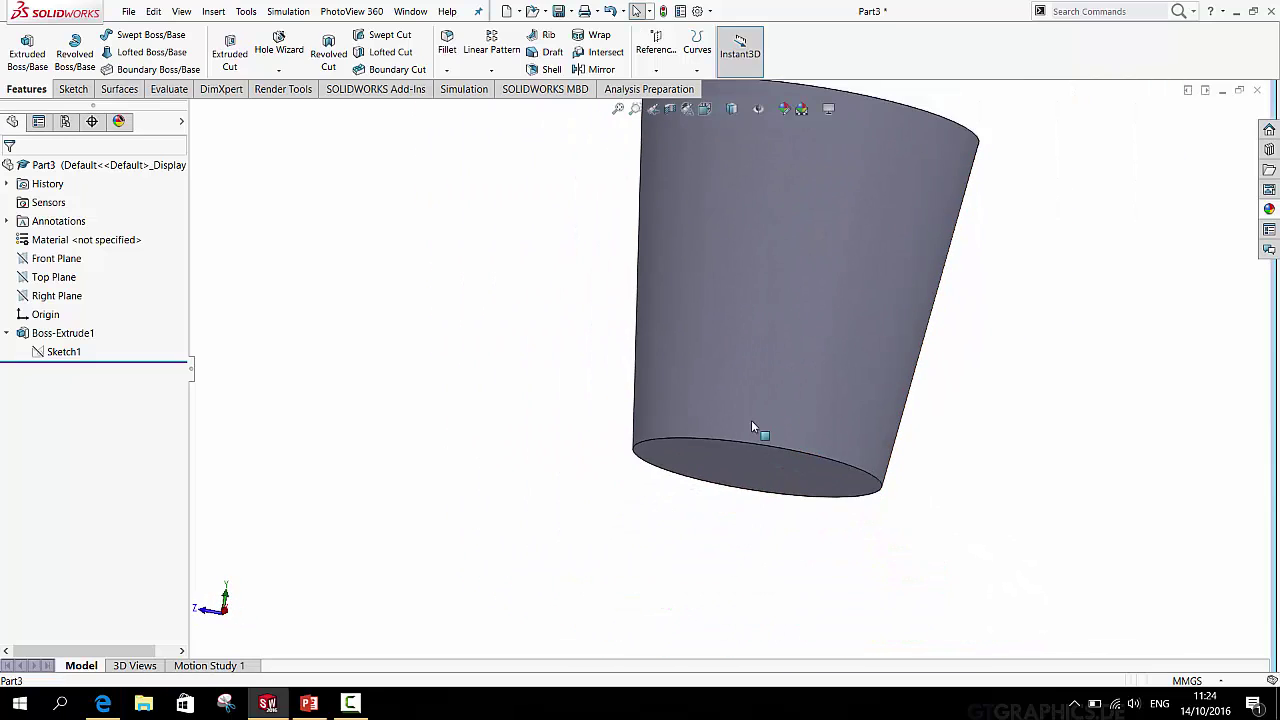
{"action": "scroll", "coordinate": [757, 440], "scroll_direction": "down", "scroll_amount": 3}
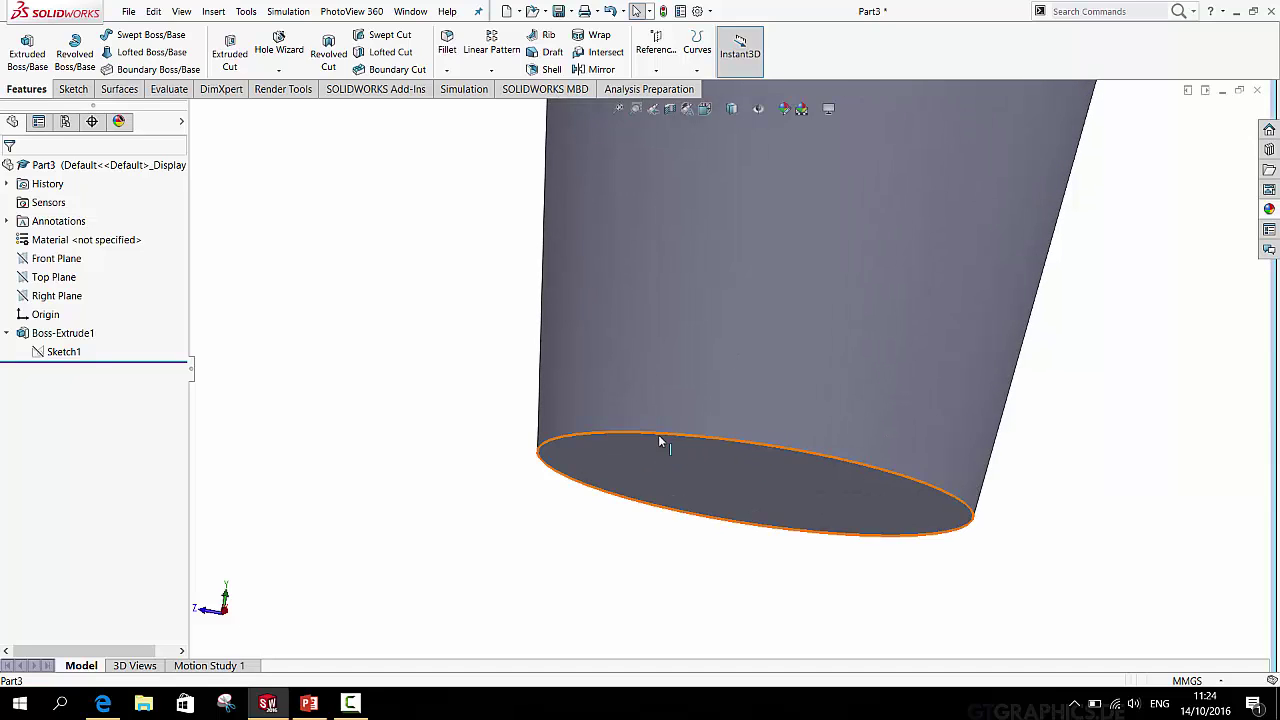
Round the narrow bottom circular edge with a 10 mm constant-size fillet
{"action": "left_click", "coordinate": [446, 50]}
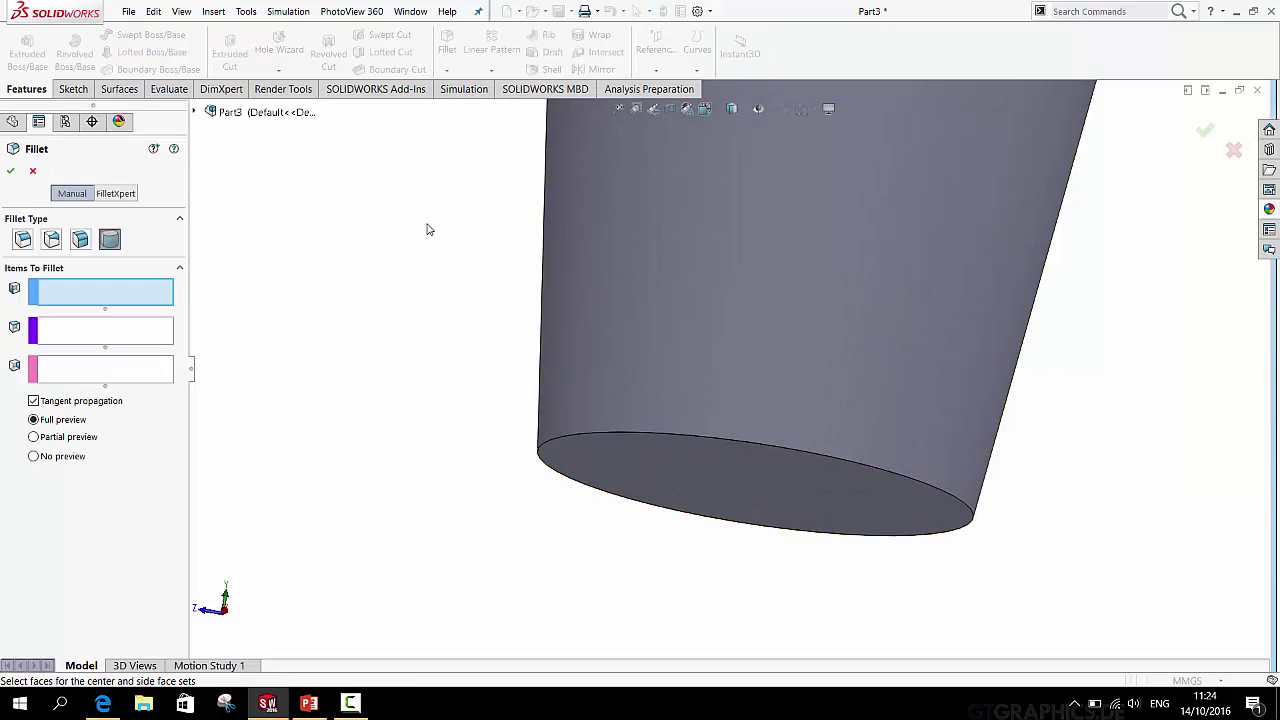
{"action": "left_click", "coordinate": [22, 240]}
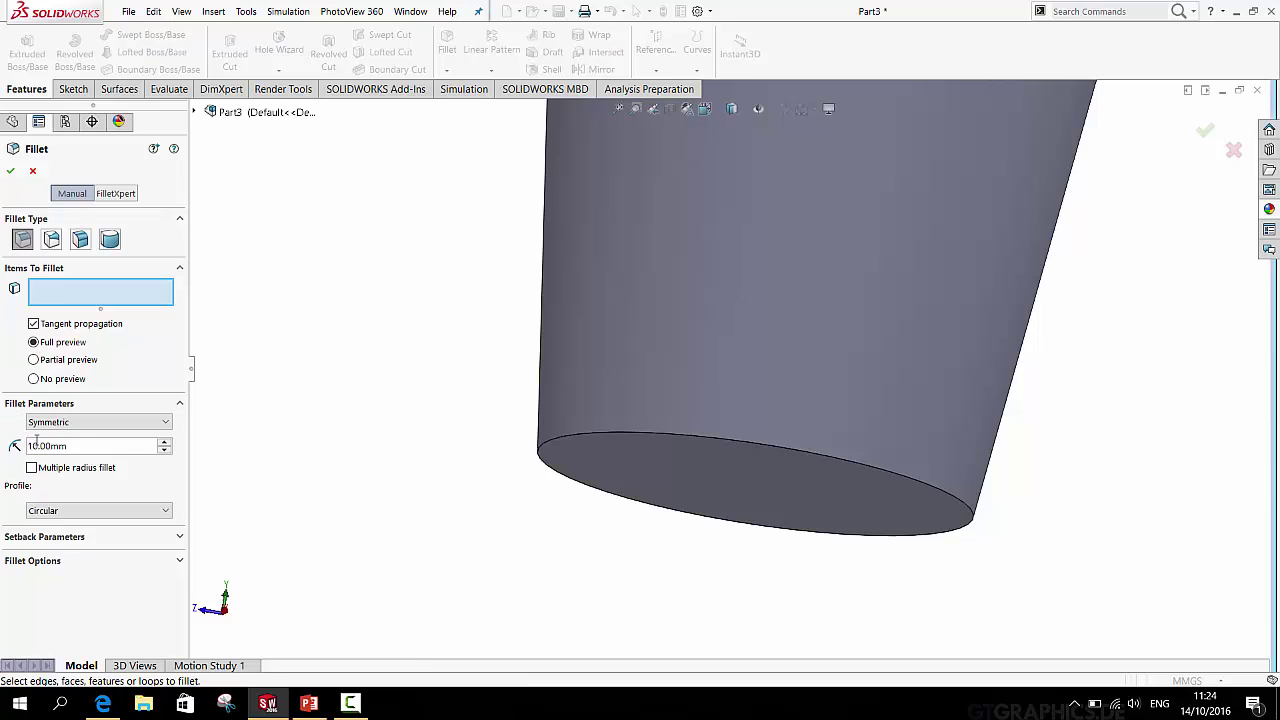
{"action": "left_click", "coordinate": [582, 440]}
{"action": "middle_click_drag", "start_coordinate": [606, 452], "coordinate": [631, 399]}
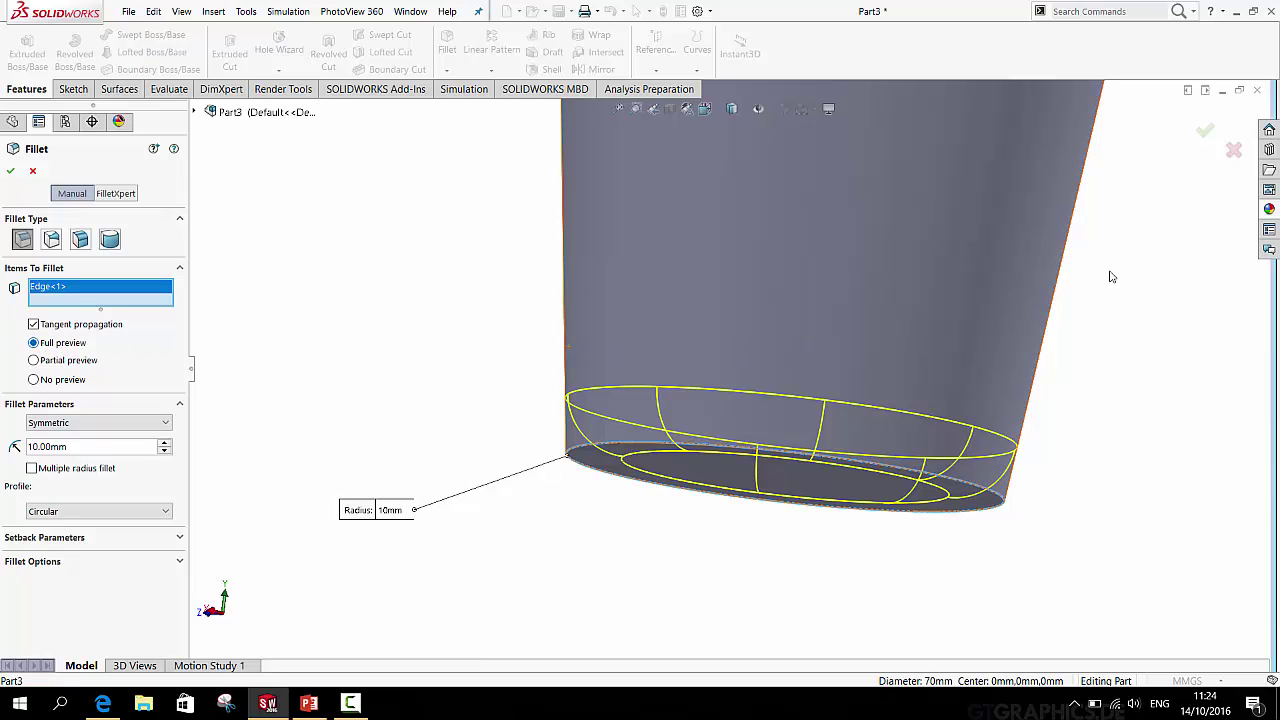
{"action": "left_click", "coordinate": [1205, 132]}
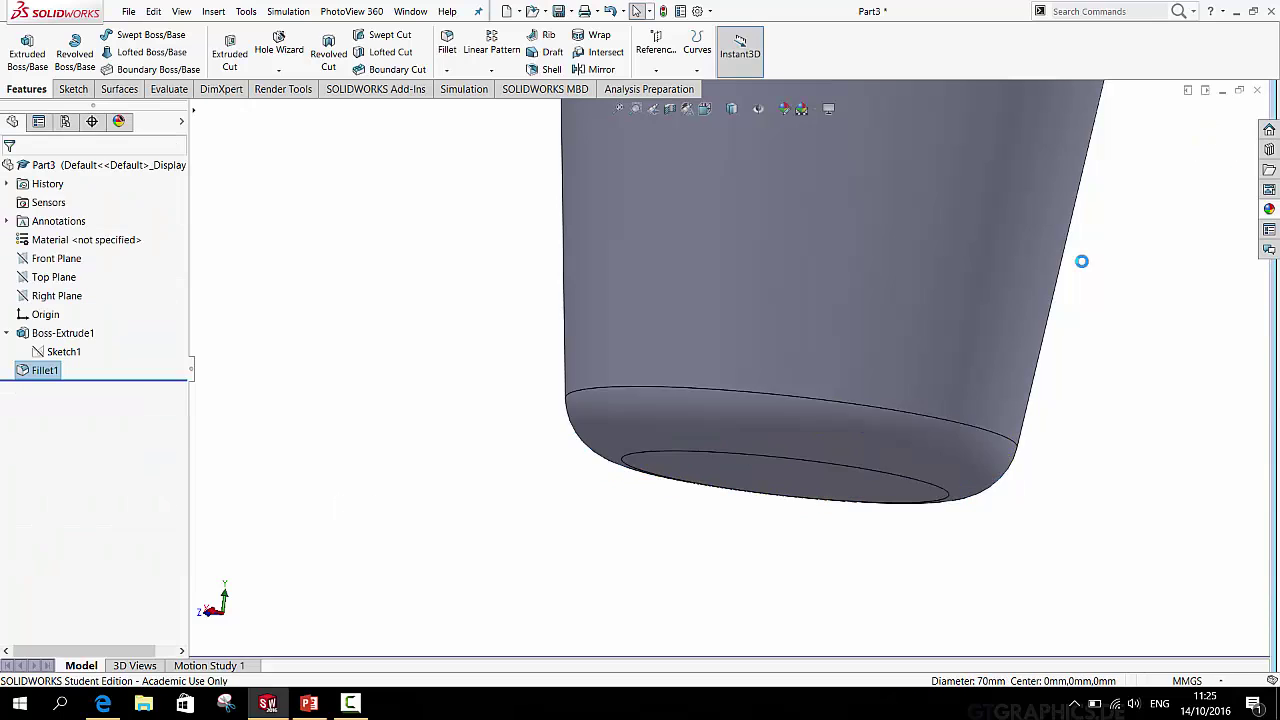
{"action": "scroll", "coordinate": [1010, 330], "scroll_direction": "up", "scroll_amount": 4}
{"action": "scroll", "coordinate": [826, 349], "scroll_direction": "down", "scroll_amount": 8}
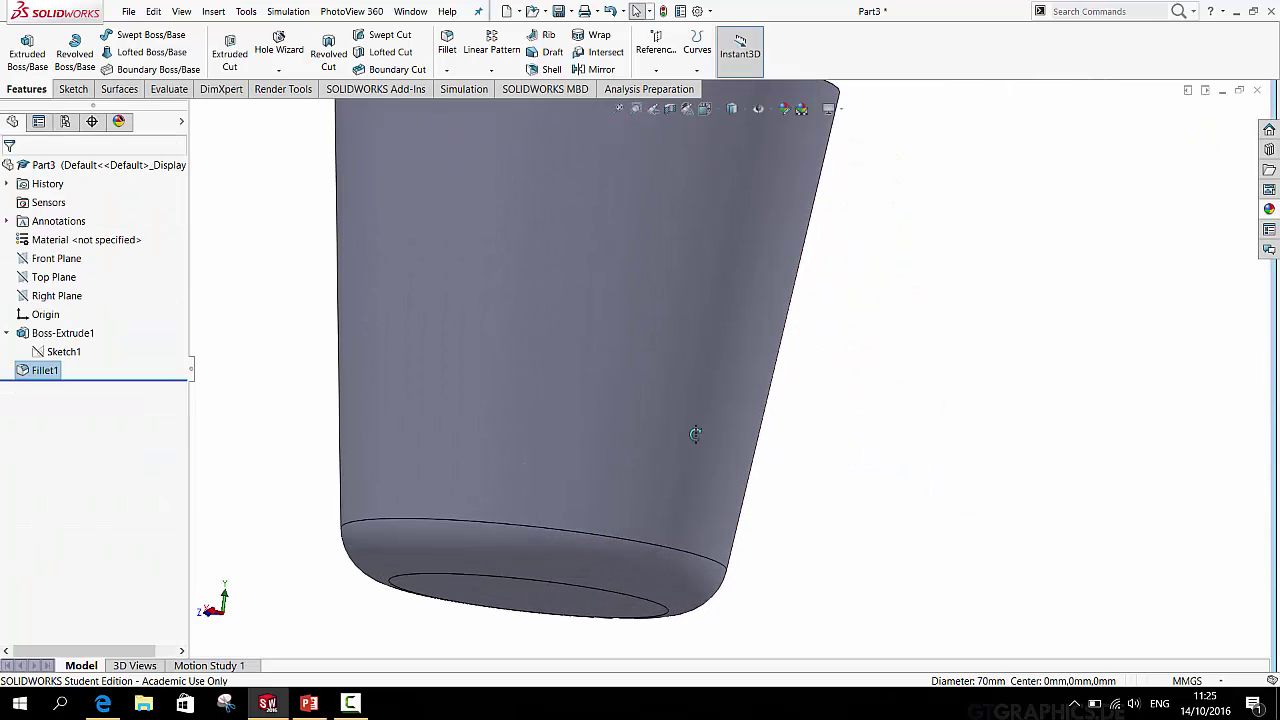
{"action": "middle_click_drag", "start_coordinate": [642, 508], "coordinate": [697, 451]}
{"action": "scroll", "coordinate": [697, 451], "scroll_direction": "up", "scroll_amount": 4}
{"action": "scroll", "coordinate": [673, 468], "scroll_direction": "down", "scroll_amount": 4}
{"action": "left_click", "coordinate": [659, 432]}
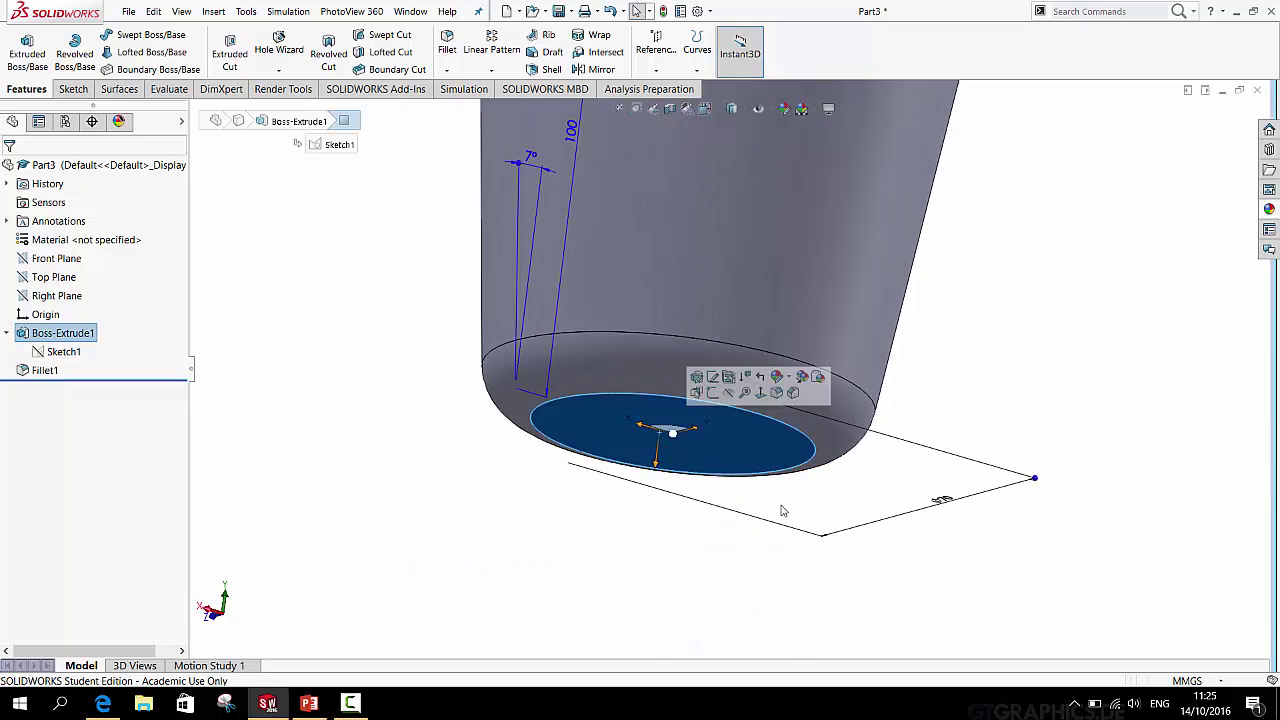
{"action": "mouse_move", "coordinate": [900, 386]}
{"action": "middle_mouse_down"}
{"action": "mouse_move", "coordinate": [892, 416]}
{"action": "mouse_move", "coordinate": [580, 446]}
{"action": "middle_mouse_up"}
{"action": "left_click", "coordinate": [568, 441]}
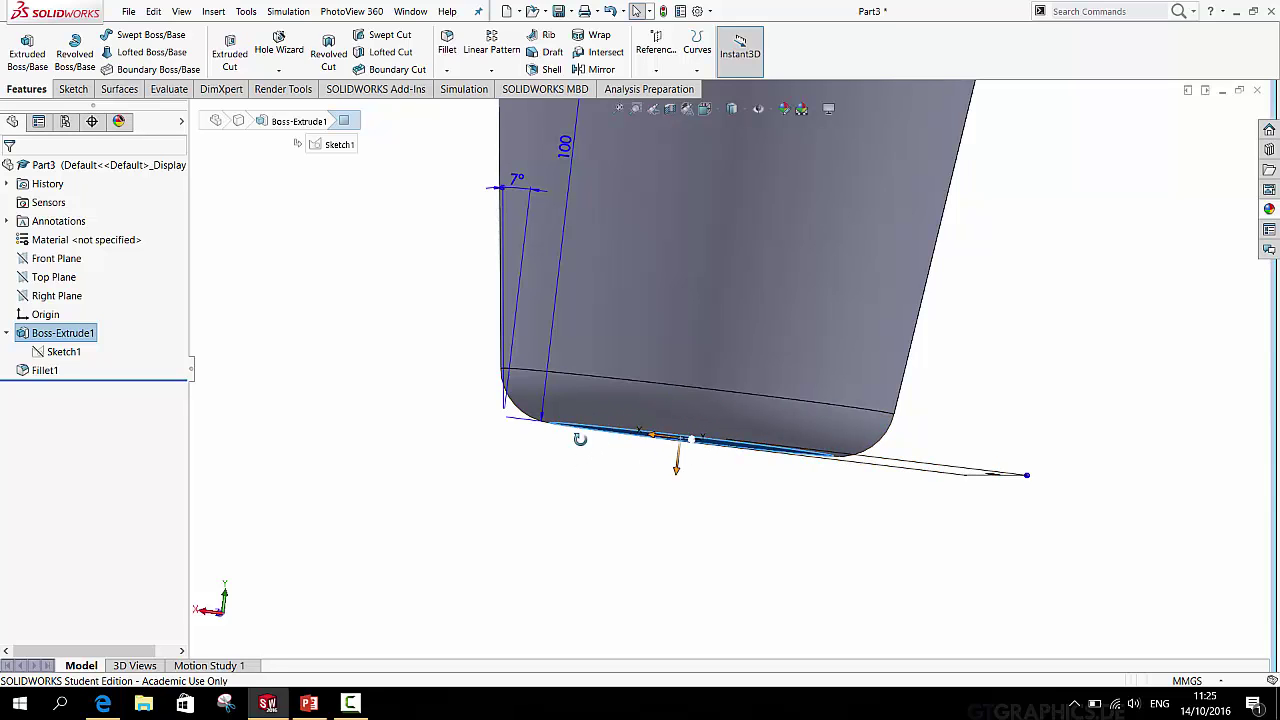
{"action": "middle_click_drag", "start_coordinate": [580, 434], "coordinate": [672, 371]}
{"action": "left_click", "coordinate": [515, 345]}
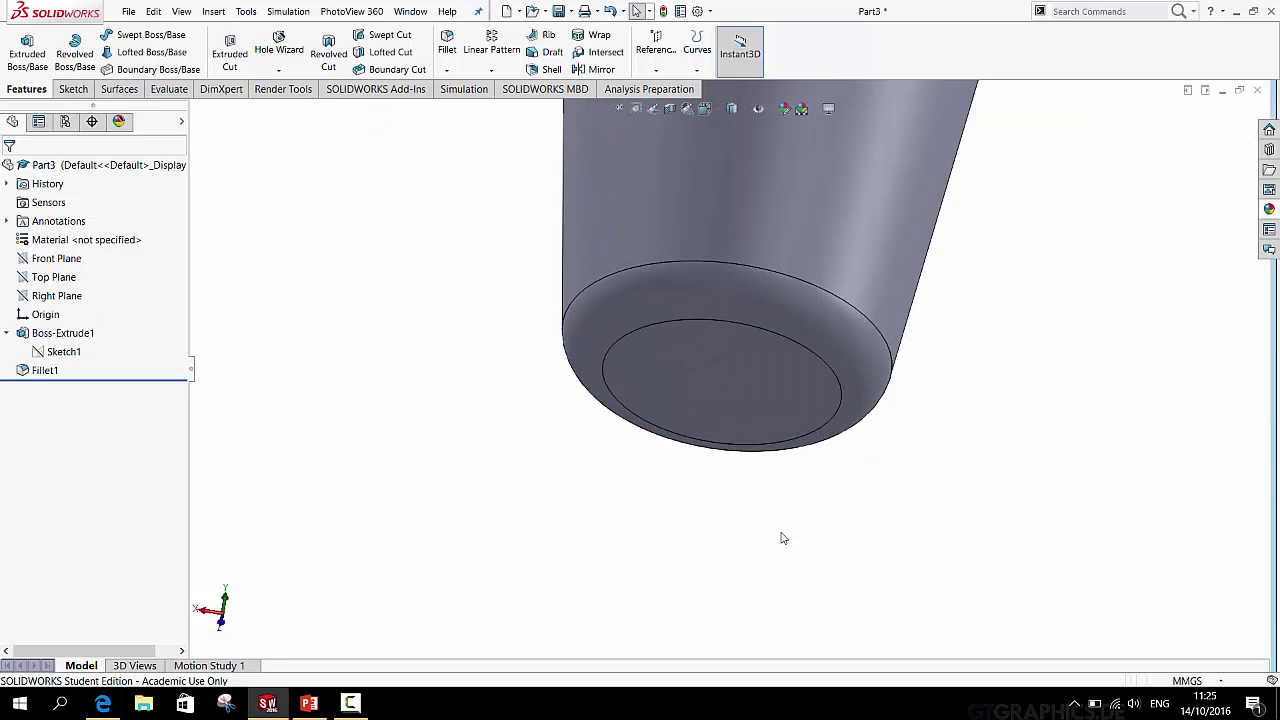
Start a Dome feature from the Insert menu on the flat bottom face
{"action": "left_click", "coordinate": [212, 14]}
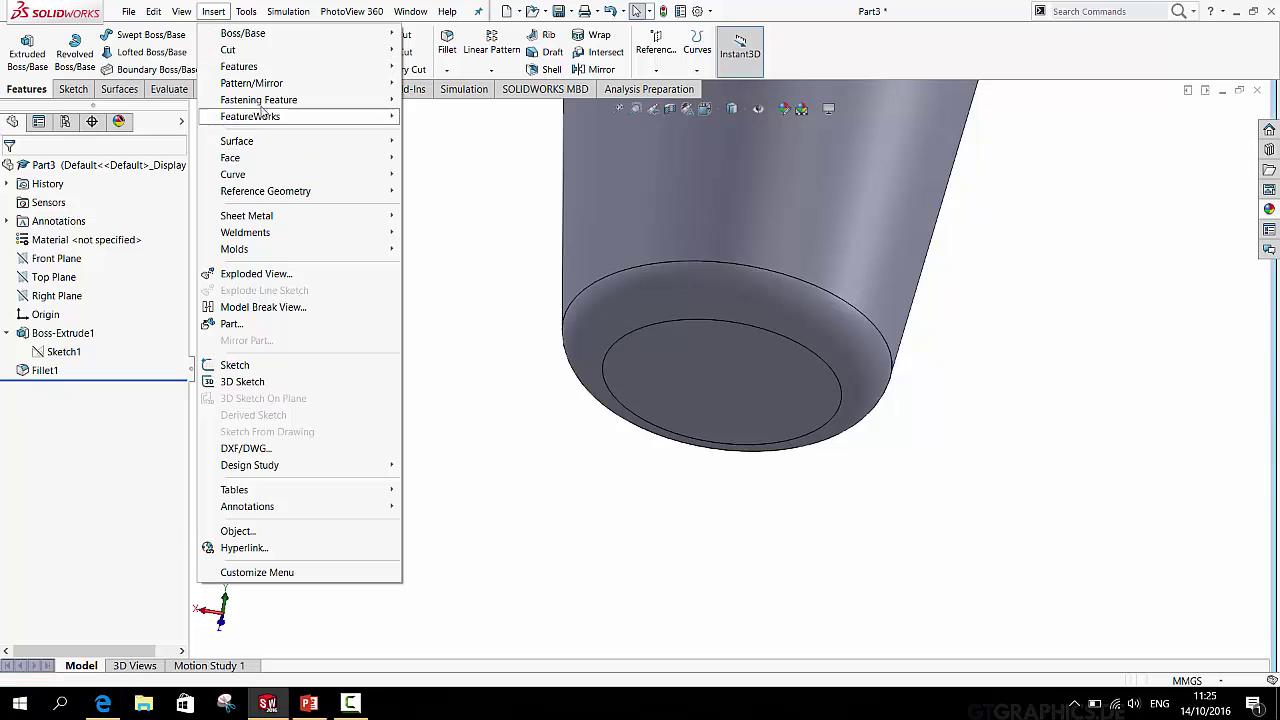
{"action": "mouse_move", "coordinate": [249, 70]}
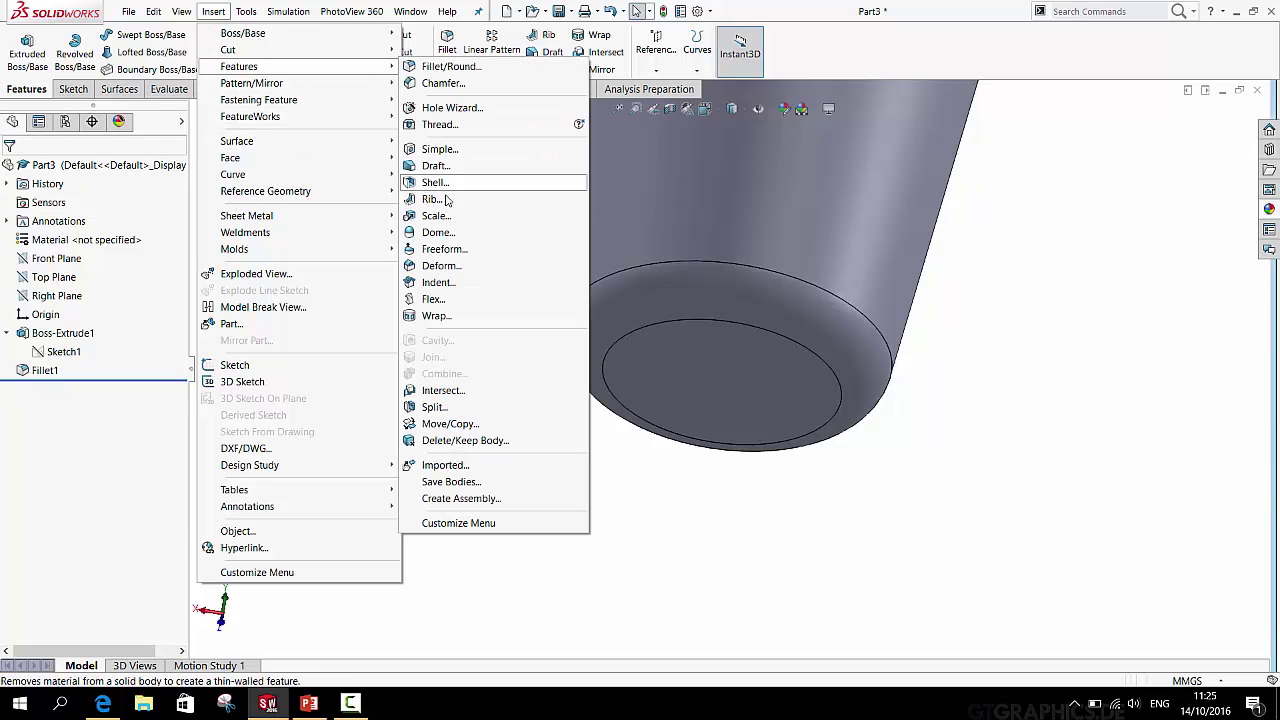
{"action": "left_click", "coordinate": [438, 232]}
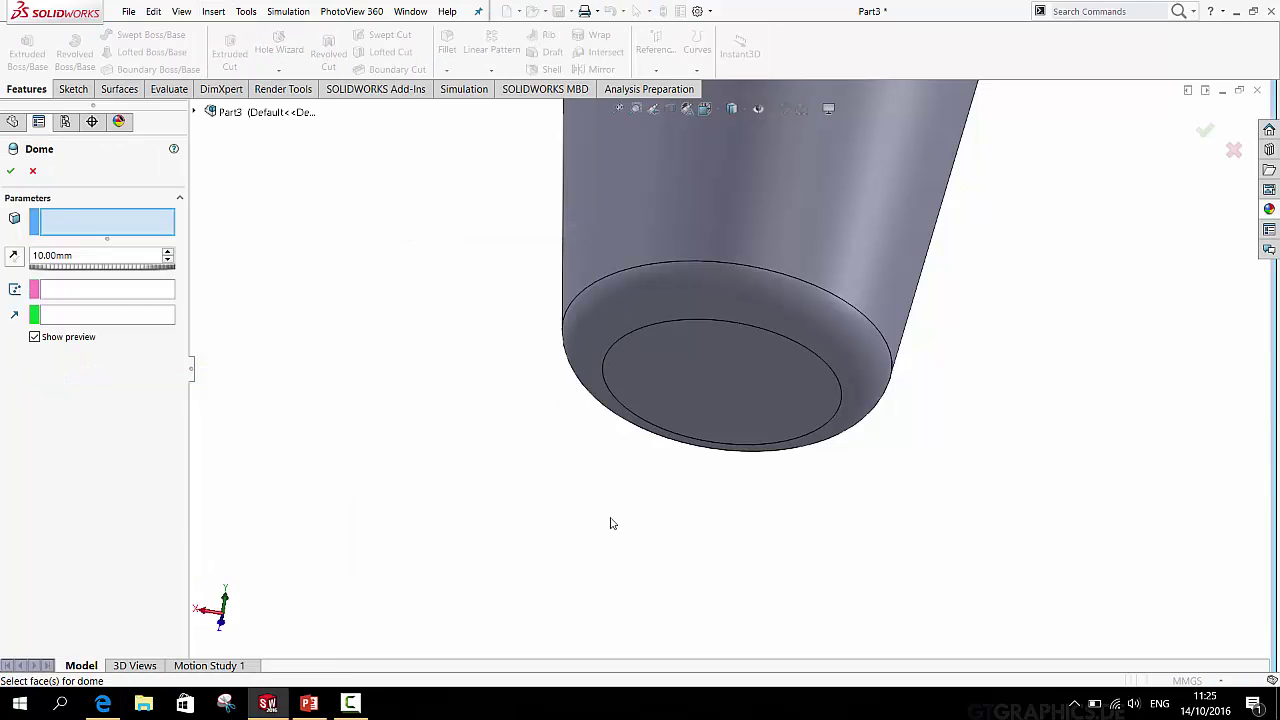
{"action": "left_click", "coordinate": [706, 374]}
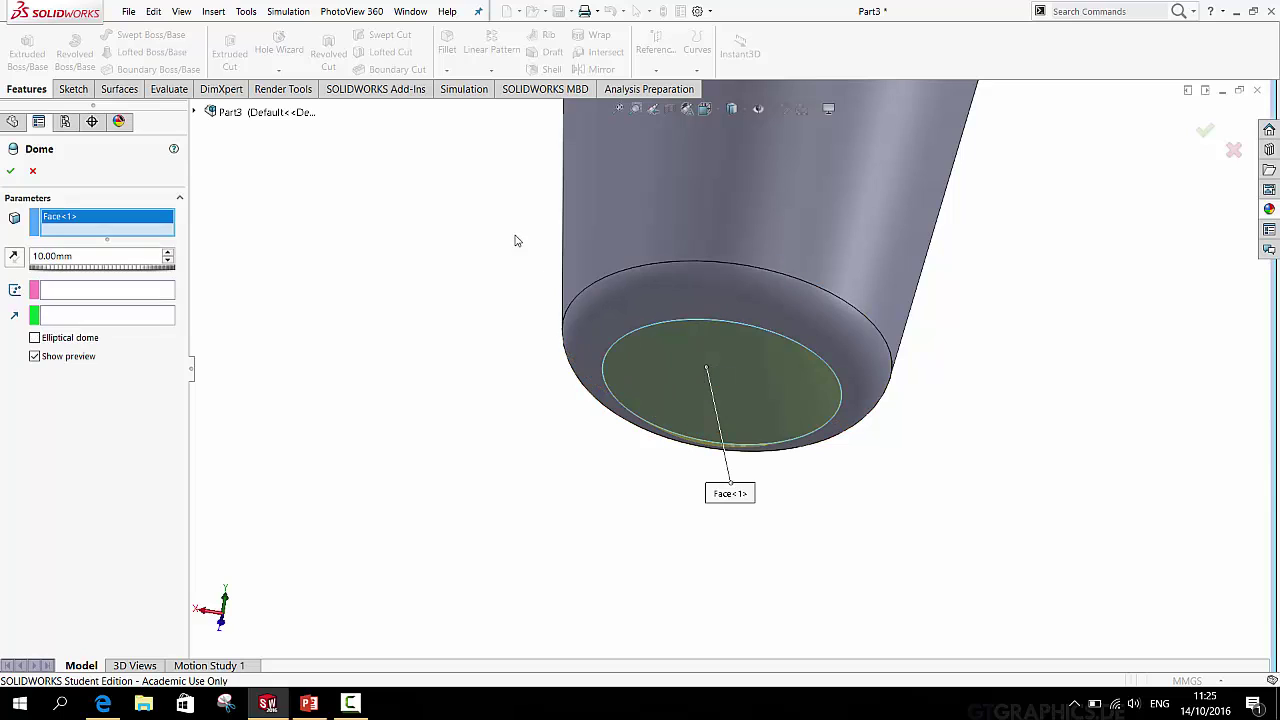
{"action": "middle_click_drag", "start_coordinate": [514, 240], "coordinate": [531, 337]}
{"action": "scroll", "coordinate": [679, 397], "scroll_direction": "down", "scroll_amount": 1}
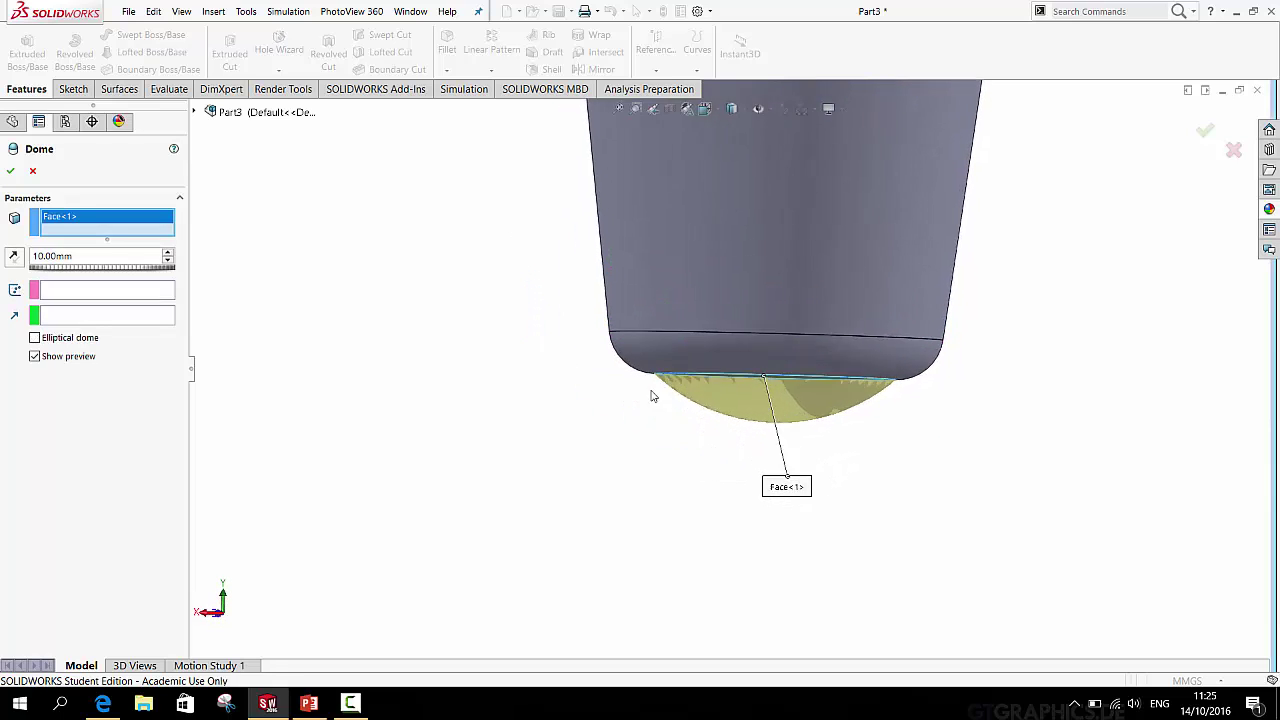
{"action": "scroll", "coordinate": [755, 388], "scroll_direction": "down", "scroll_amount": 3}
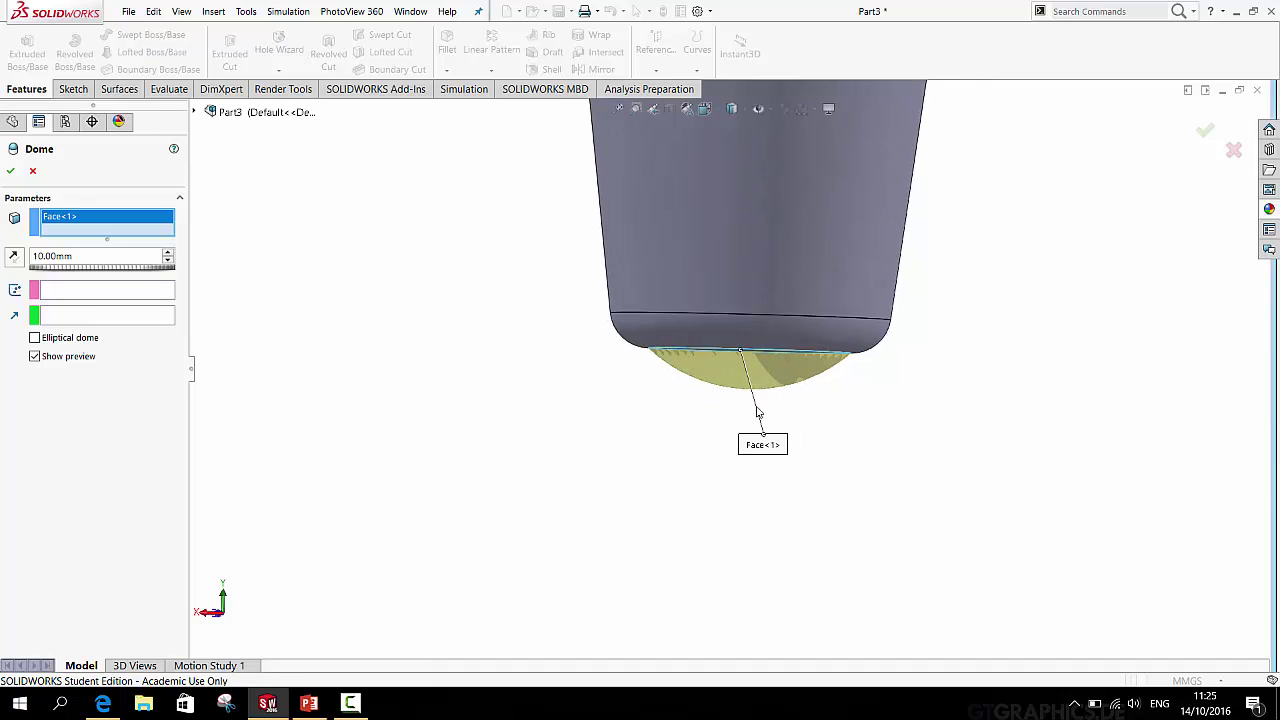
Set the dome height to 3 mm, reverse it to curve inward, and accept
{"action": "double_click", "coordinate": [36, 256]}
{"action": "type", "text": "3"}
{"action": "key", "text": "Return"}
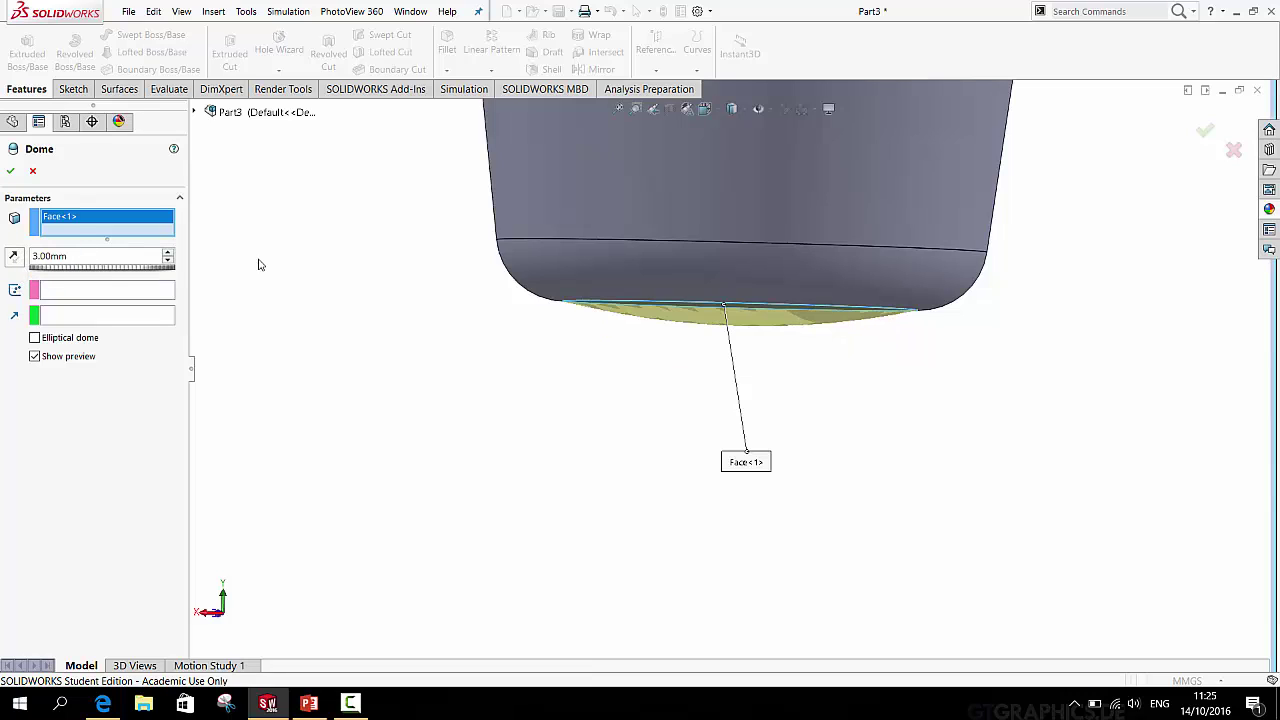
{"action": "left_click", "coordinate": [14, 257]}
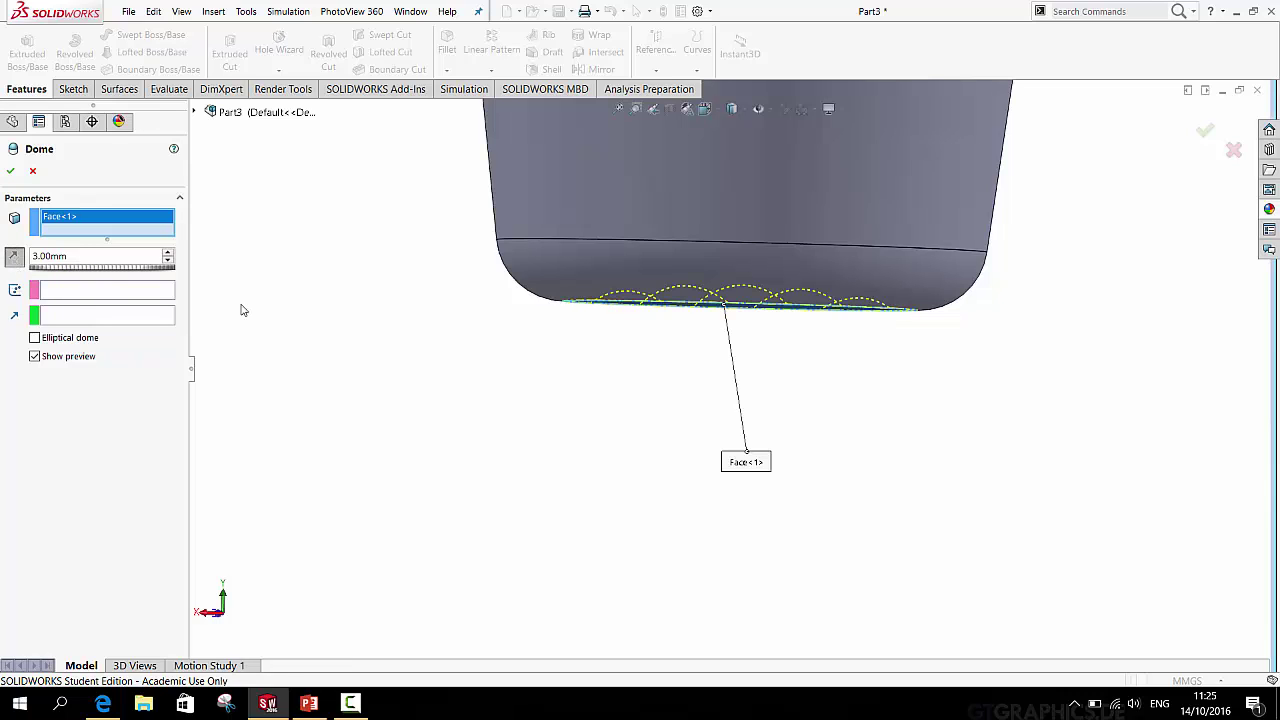
{"action": "middle_click_drag", "start_coordinate": [280, 319], "coordinate": [550, 319]}
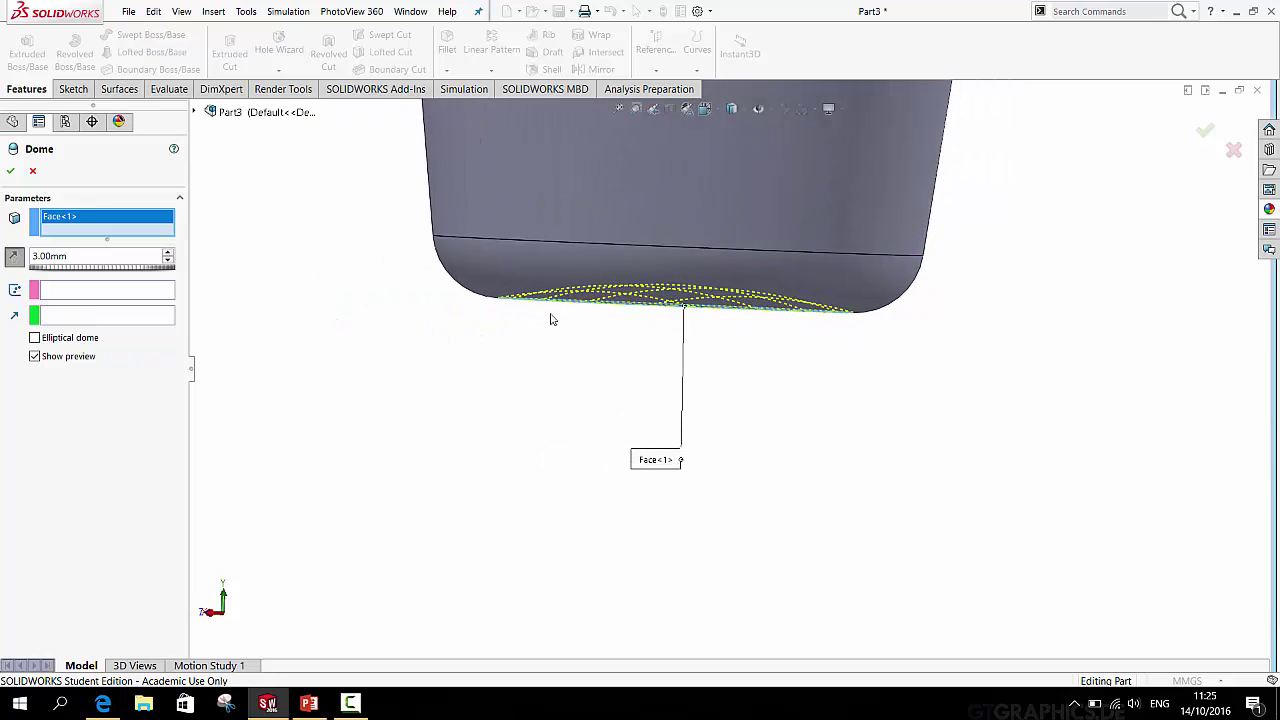
{"action": "left_click", "coordinate": [1205, 131]}
{"action": "scroll", "coordinate": [720, 292], "scroll_direction": "up", "scroll_amount": 5}
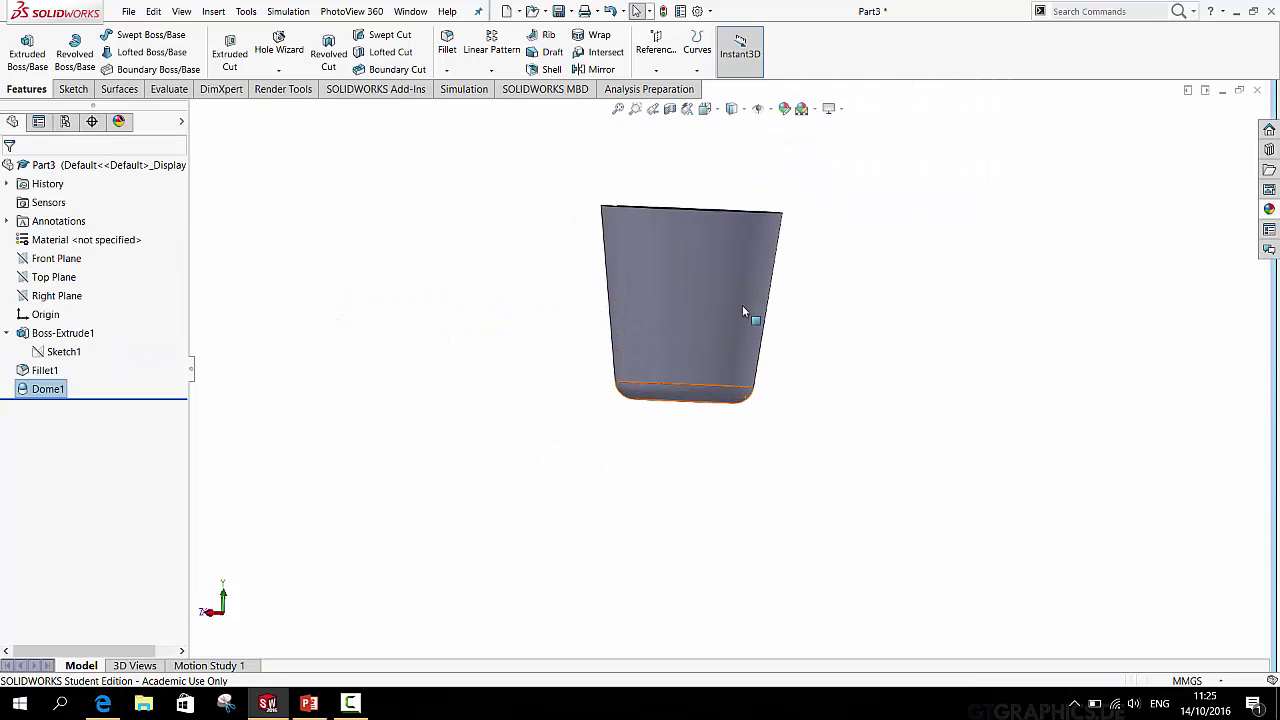
{"action": "left_click", "coordinate": [670, 108]}
{"action": "scroll", "coordinate": [700, 290], "scroll_direction": "down", "scroll_amount": 3}
{"action": "middle_click_drag", "start_coordinate": [763, 286], "coordinate": [699, 288]}
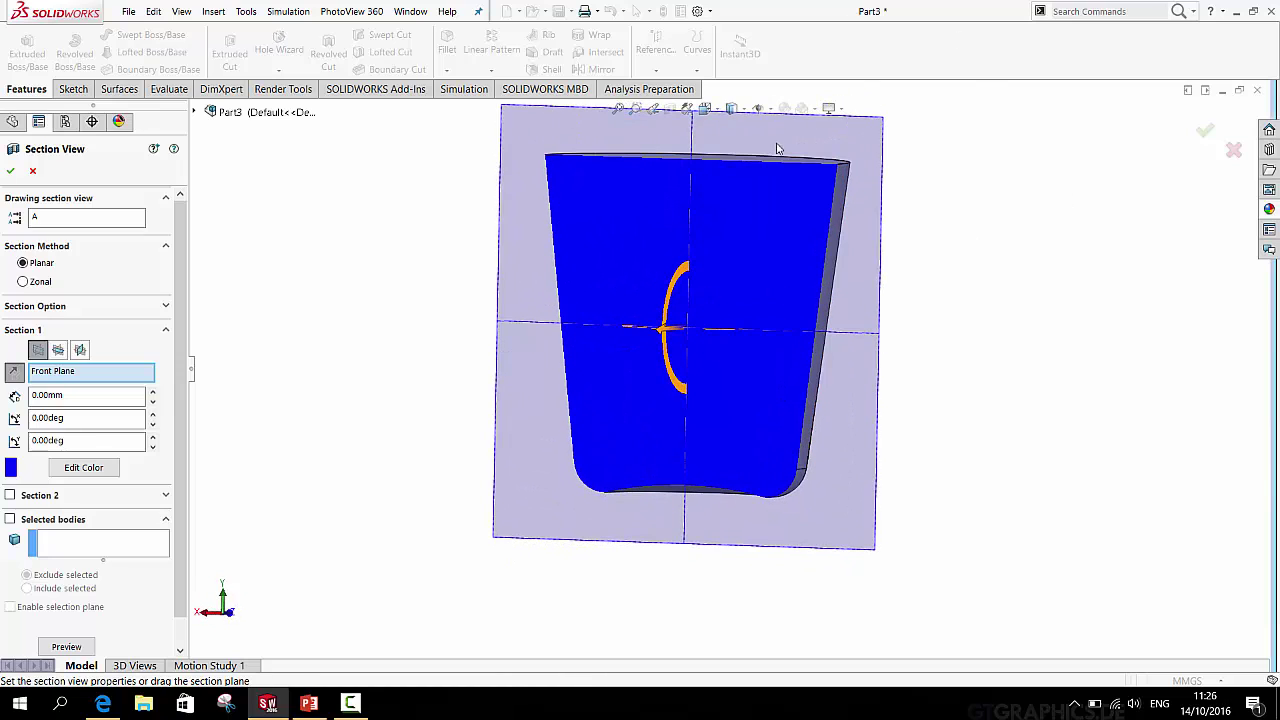
{"action": "left_click", "coordinate": [670, 108]}
{"action": "middle_click_drag", "start_coordinate": [728, 368], "coordinate": [603, 382]}
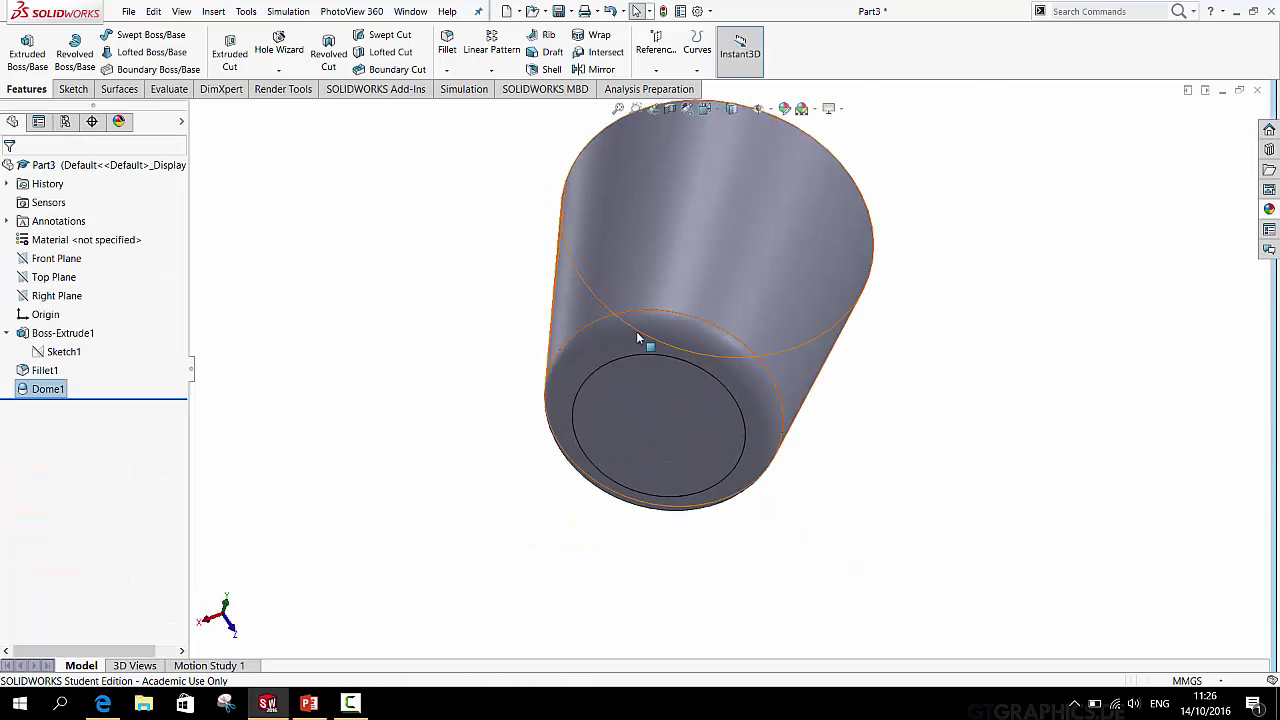
{"action": "scroll", "coordinate": [607, 375], "scroll_direction": "down", "scroll_amount": 5}
{"action": "left_click", "coordinate": [593, 402]}
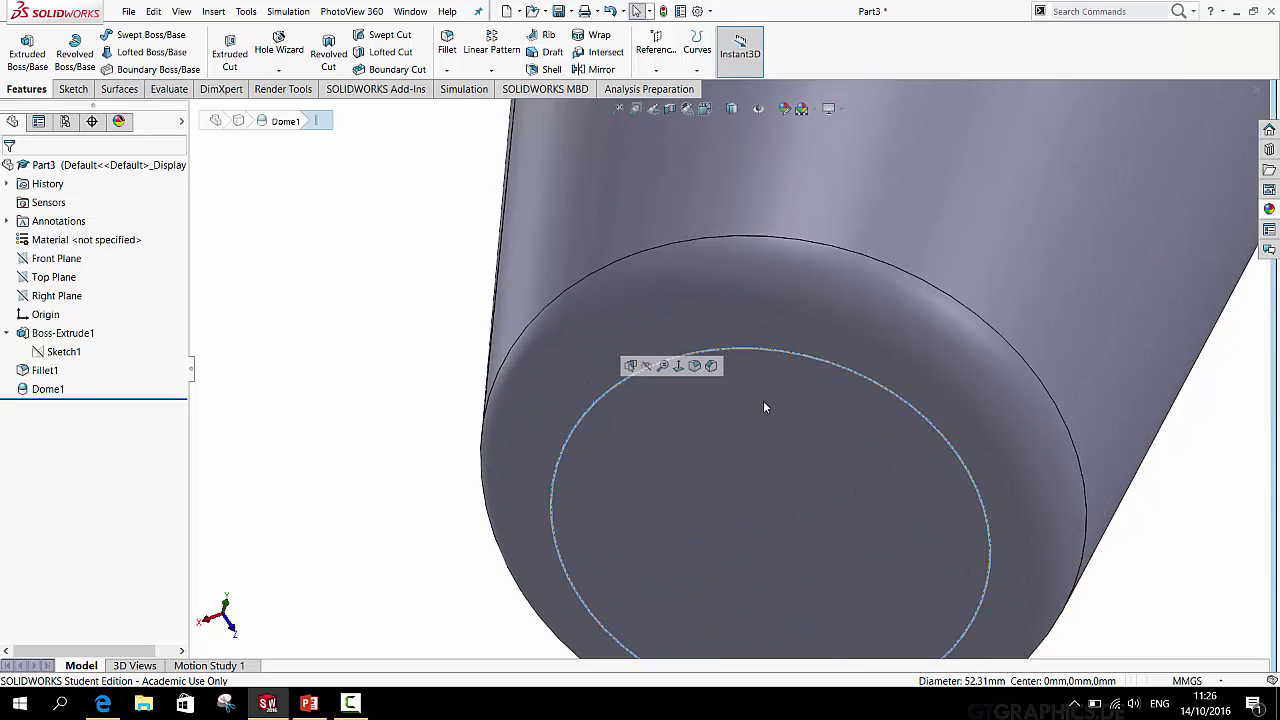
{"action": "scroll", "coordinate": [764, 400], "scroll_direction": "up", "scroll_amount": 5}
{"action": "scroll", "coordinate": [761, 374], "scroll_direction": "down", "scroll_amount": 6}
{"action": "scroll", "coordinate": [680, 425], "scroll_direction": "up", "scroll_amount": 5}
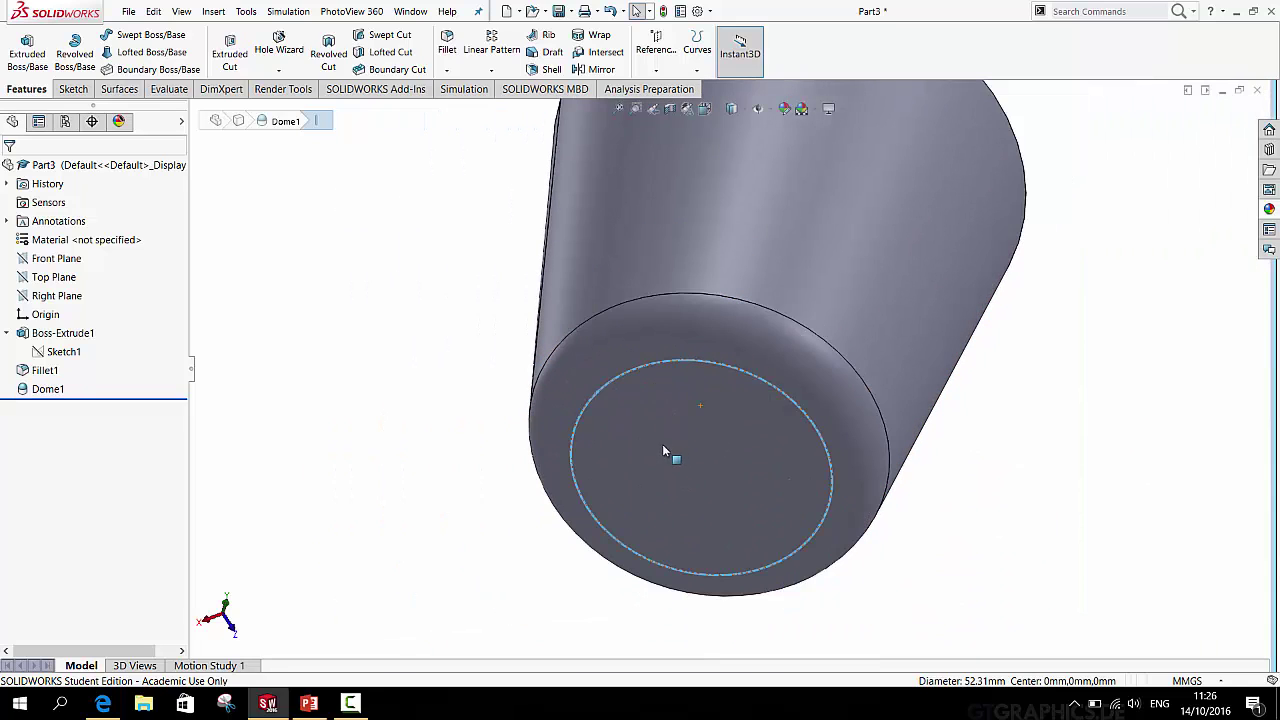
Select the bottom dome face and rounded face, then clear the selection
{"action": "left_click", "coordinate": [657, 428]}
{"action": "scroll", "coordinate": [590, 366], "scroll_direction": "down", "scroll_amount": 3}
{"action": "left_click", "coordinate": [591, 370]}
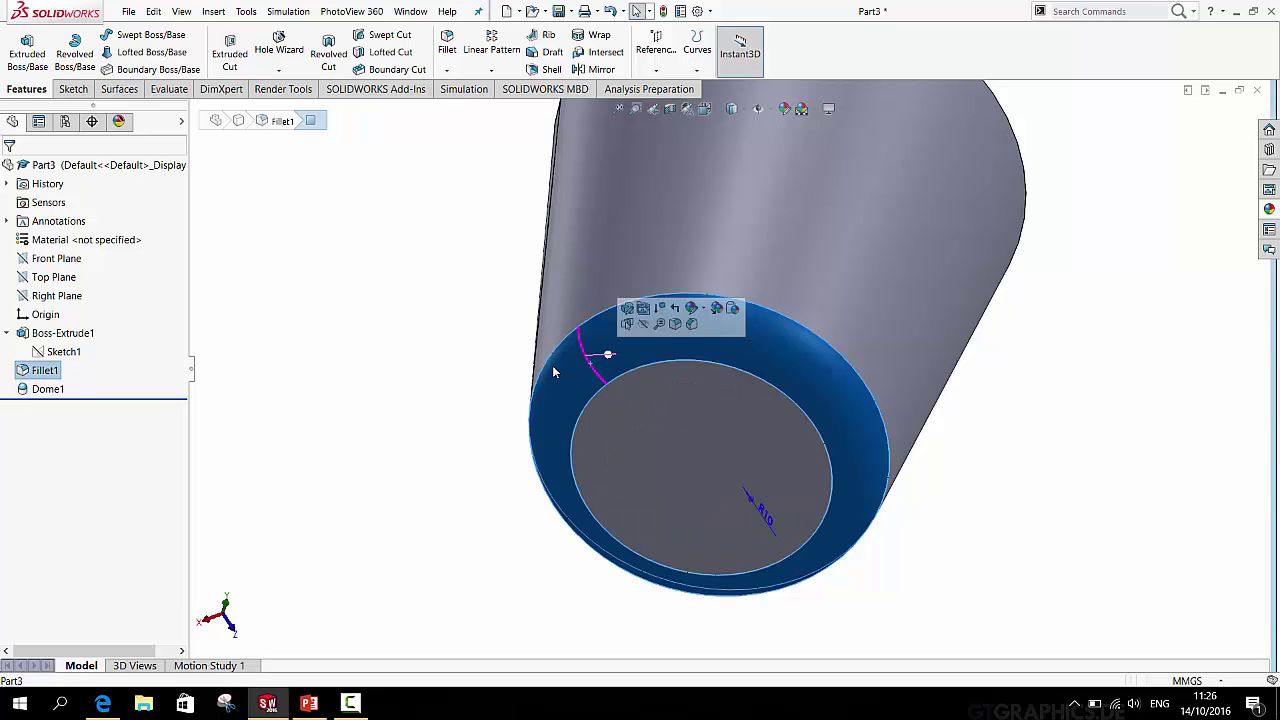
{"action": "left_click", "coordinate": [387, 346]}
Fillet the dome's circular bottom edge with a 6 mm radius
{"action": "left_click", "coordinate": [447, 45]}
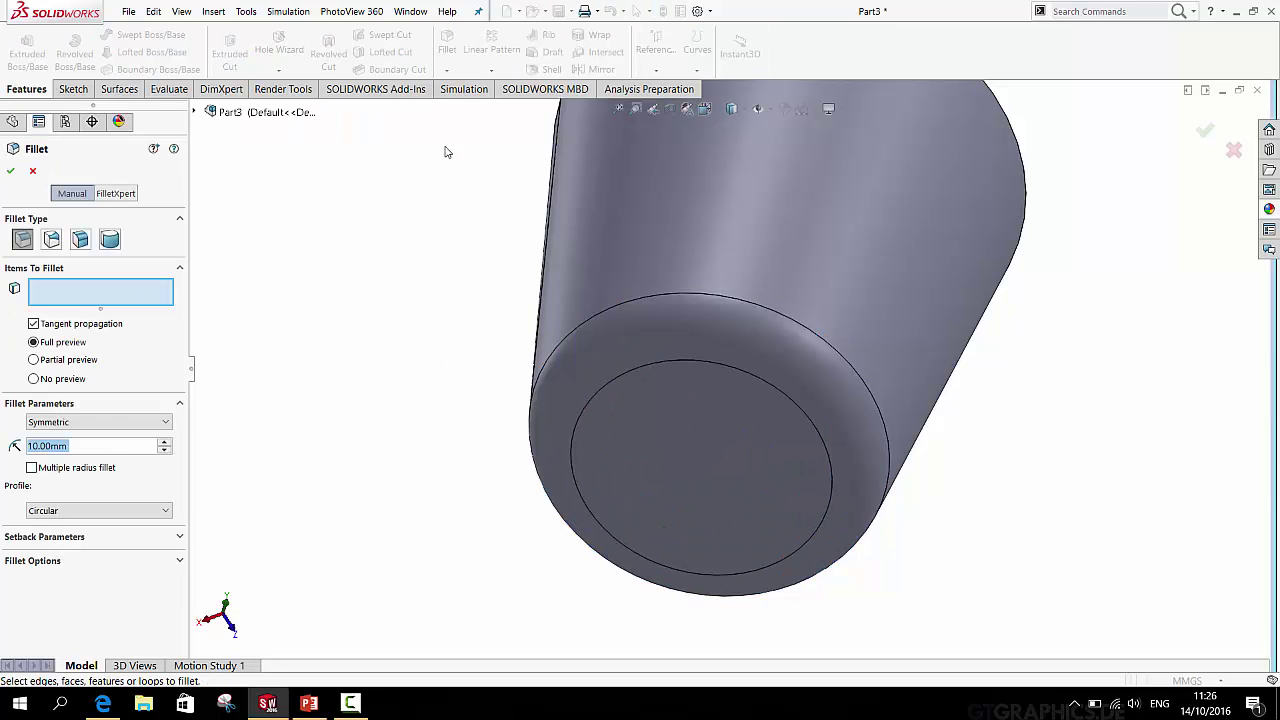
{"action": "type", "text": "6"}
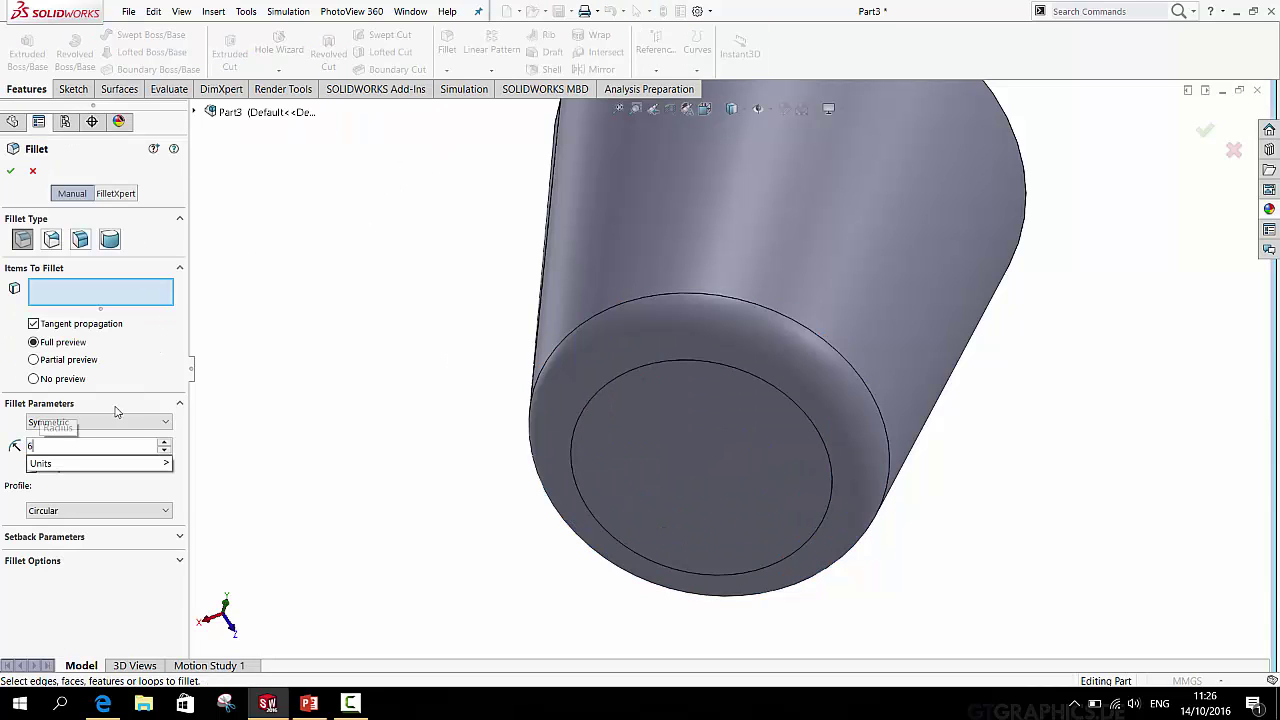
{"action": "left_click", "coordinate": [605, 392]}
{"action": "middle_click_drag", "start_coordinate": [727, 434], "coordinate": [845, 478]}
{"action": "left_click", "coordinate": [1208, 132]}
{"action": "scroll", "coordinate": [831, 364], "scroll_direction": "down", "scroll_amount": 5}
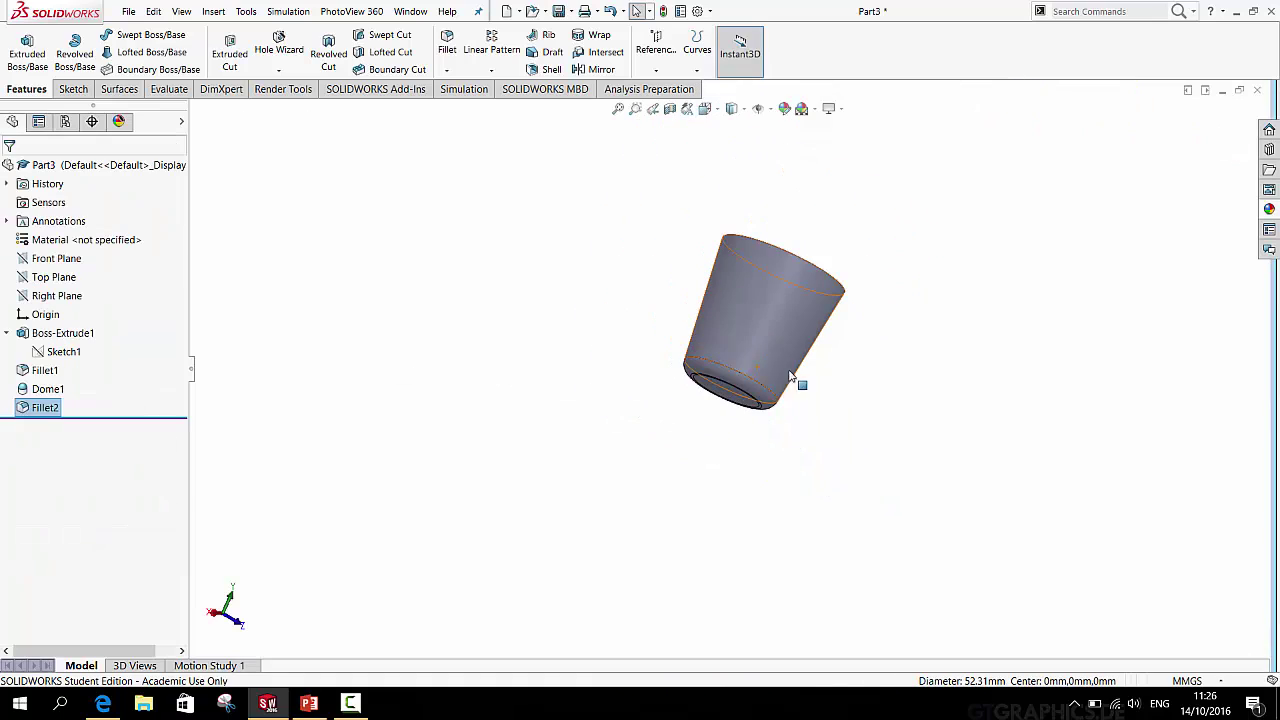
{"action": "middle_click_drag", "start_coordinate": [773, 359], "coordinate": [823, 466]}
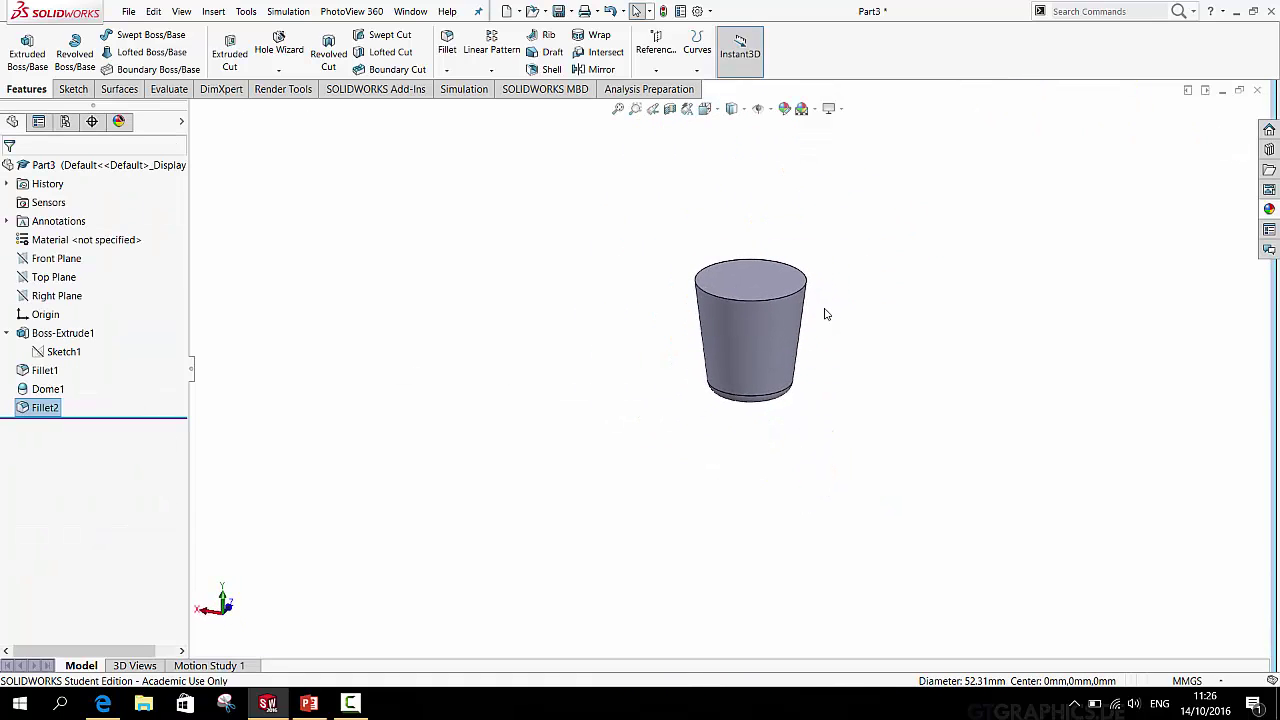
{"action": "scroll", "coordinate": [789, 296], "scroll_direction": "up", "scroll_amount": 3}
{"action": "scroll", "coordinate": [737, 314], "scroll_direction": "up", "scroll_amount": 2}
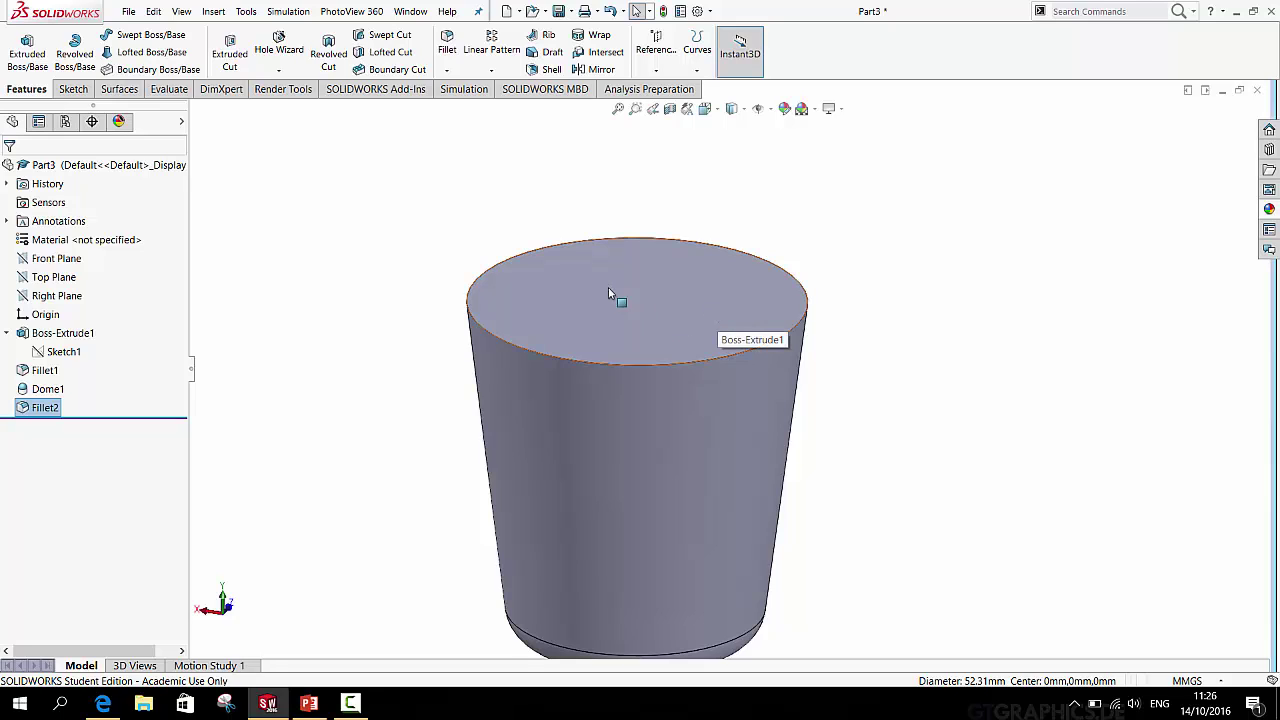
Shell the part with 4 mm walls, removing the top face, preview on, and apply
{"action": "left_click", "coordinate": [546, 70]}
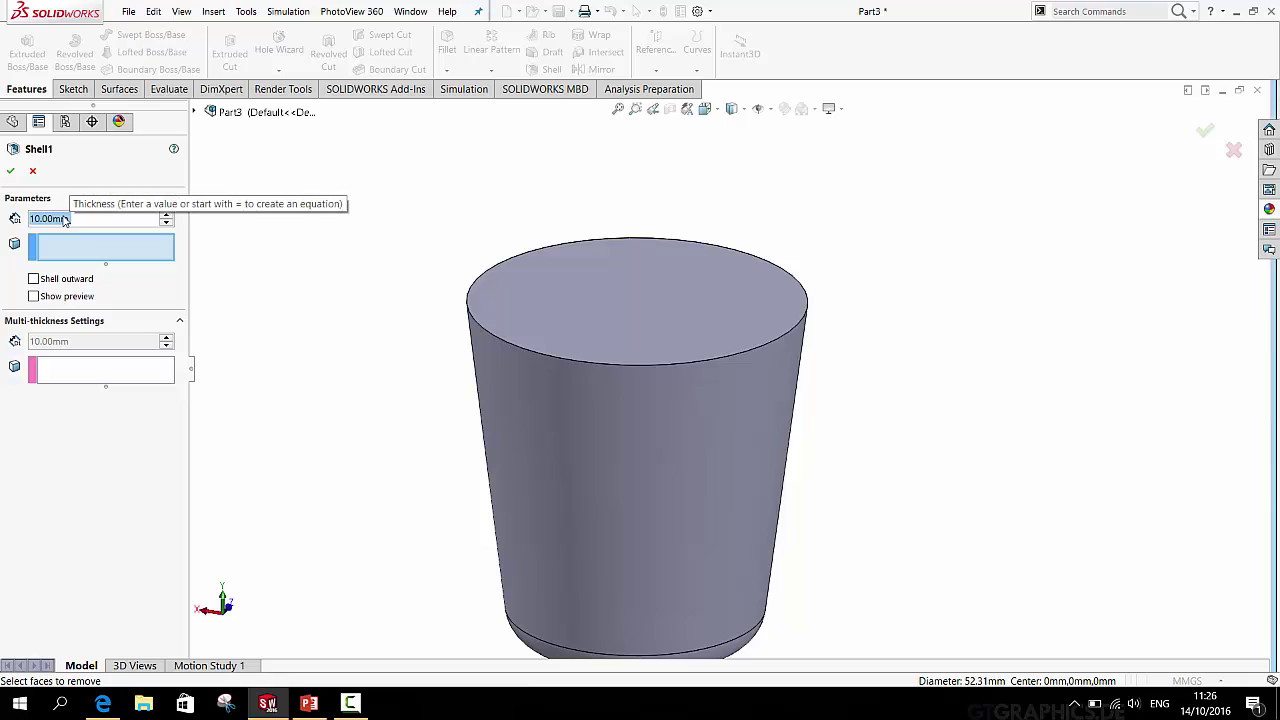
{"action": "type", "text": "4"}
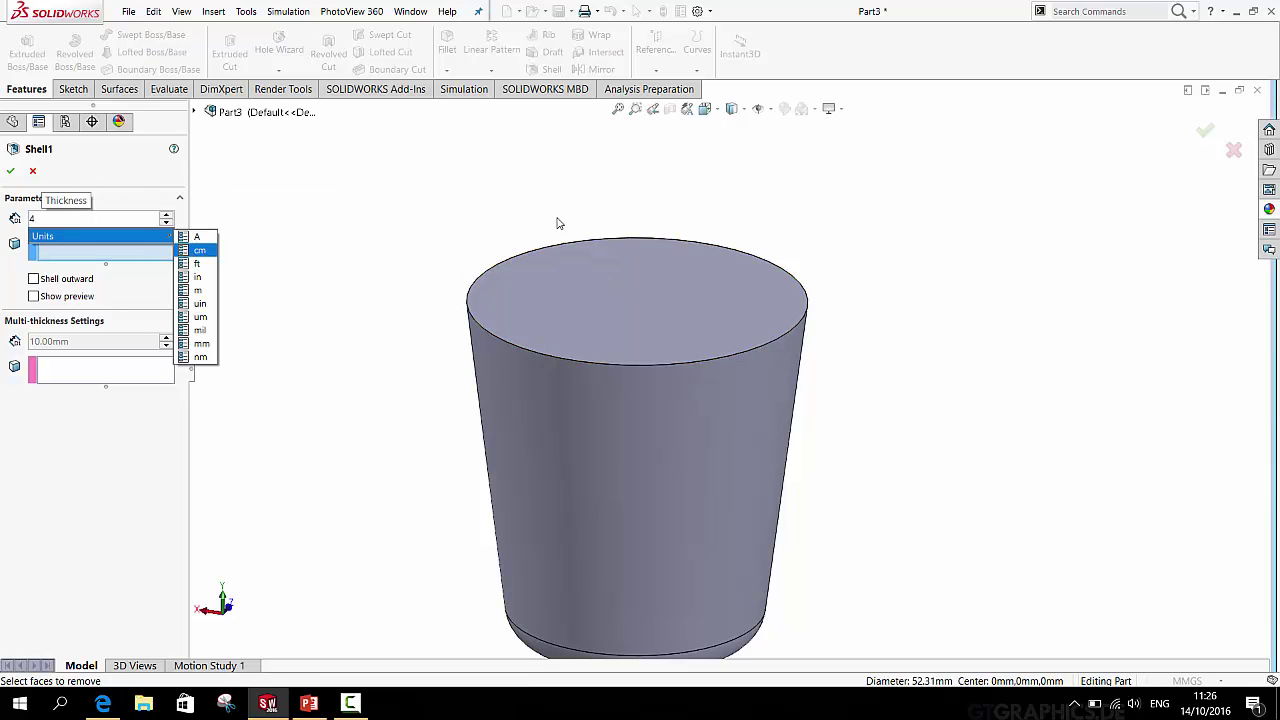
{"action": "left_click", "coordinate": [662, 295]}
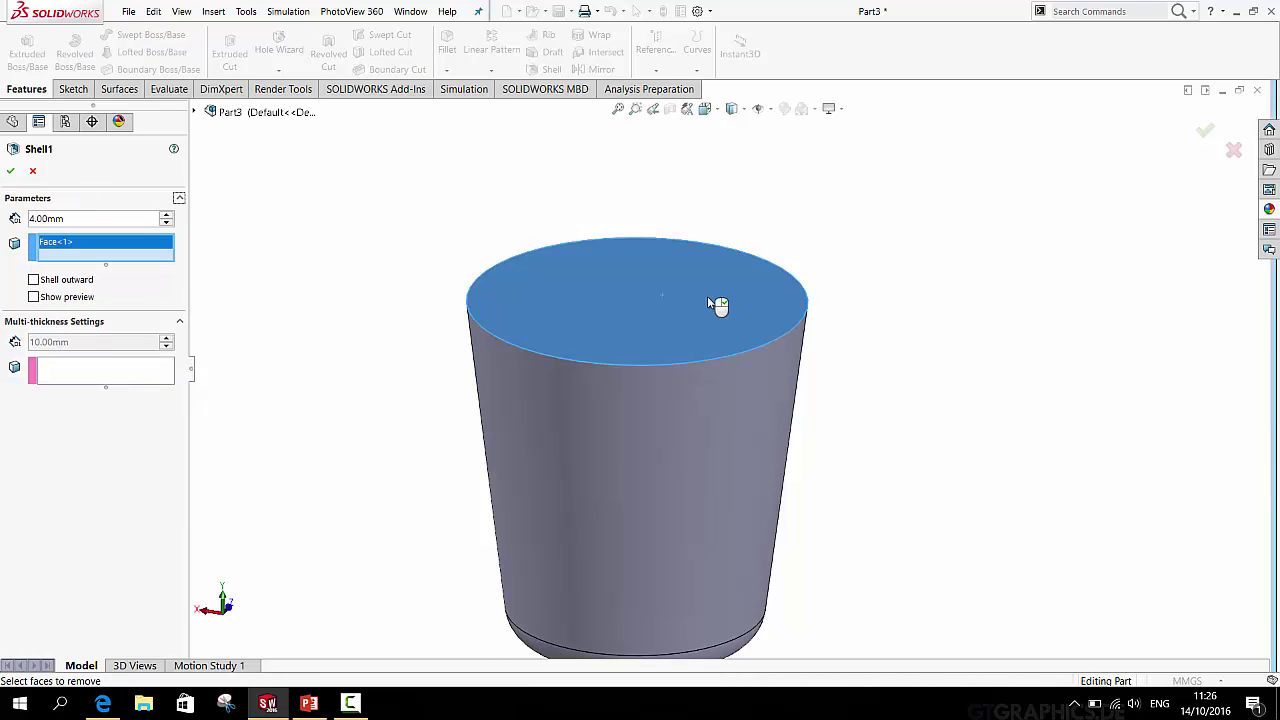
{"action": "scroll", "coordinate": [655, 454], "scroll_direction": "up", "scroll_amount": 3}
{"action": "scroll", "coordinate": [705, 521], "scroll_direction": "down", "scroll_amount": 3}
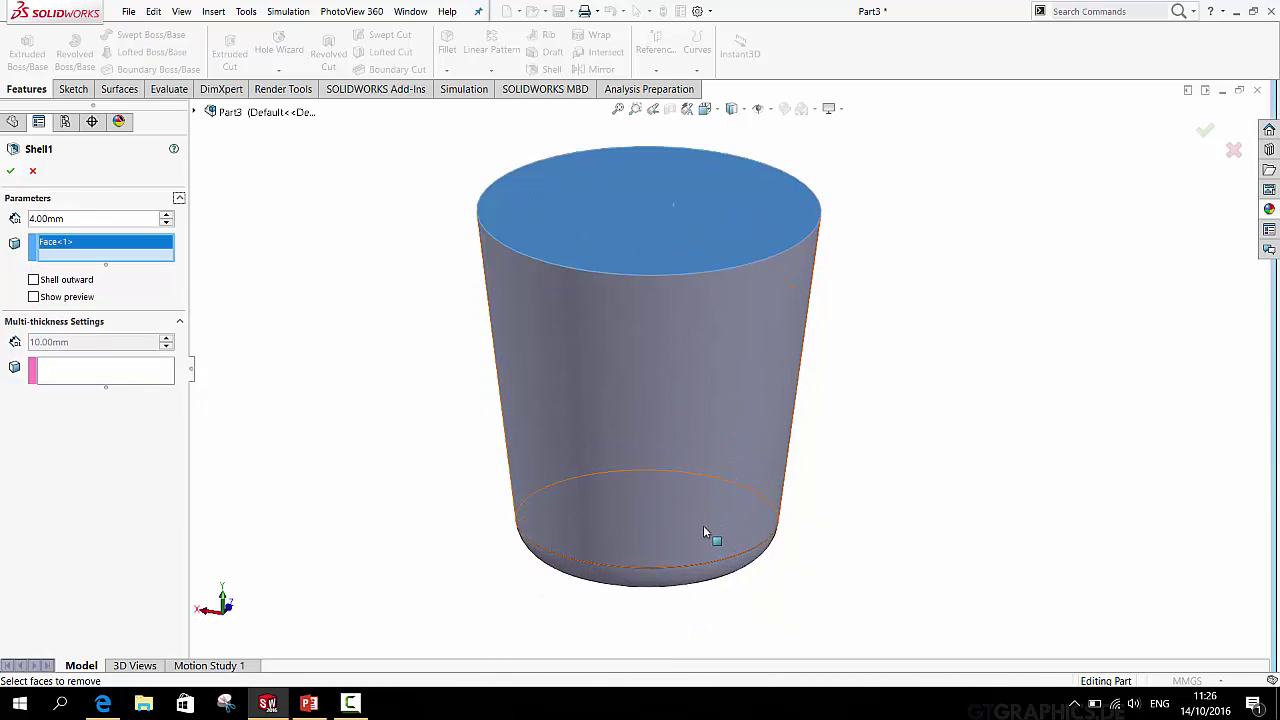
{"action": "middle_click_drag", "start_coordinate": [703, 522], "coordinate": [711, 491]}
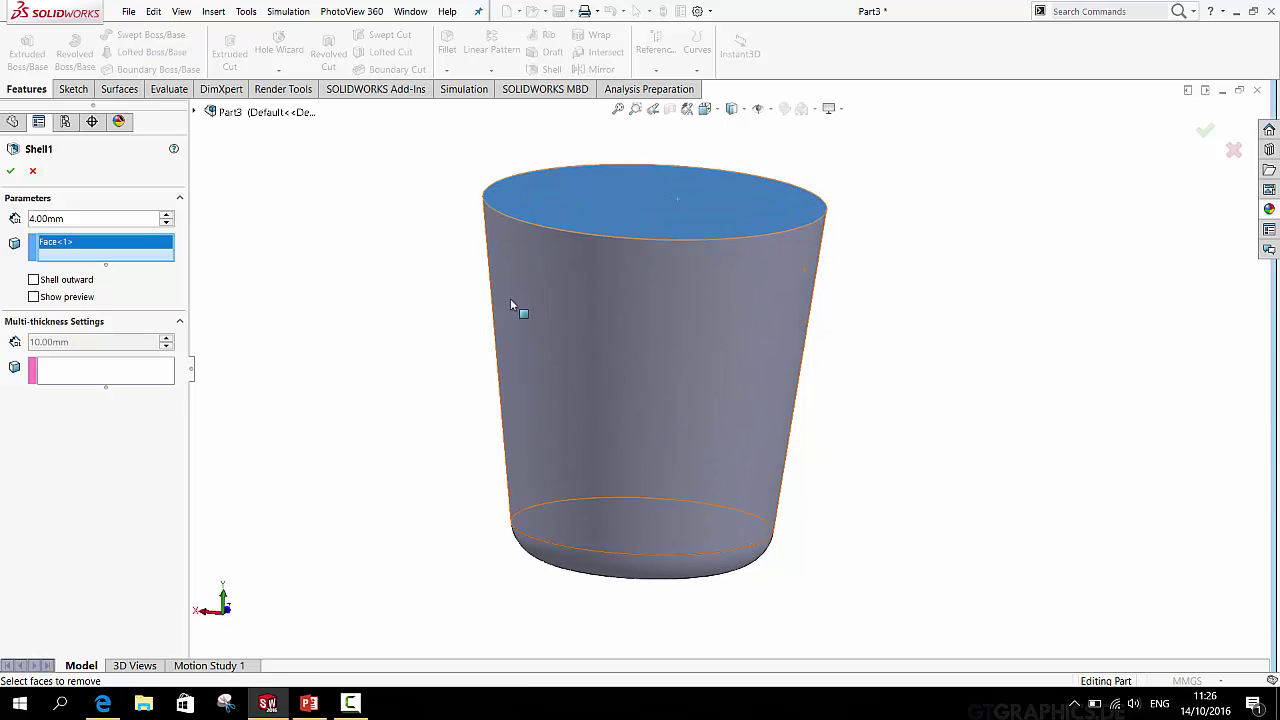
{"action": "left_click", "coordinate": [34, 297]}
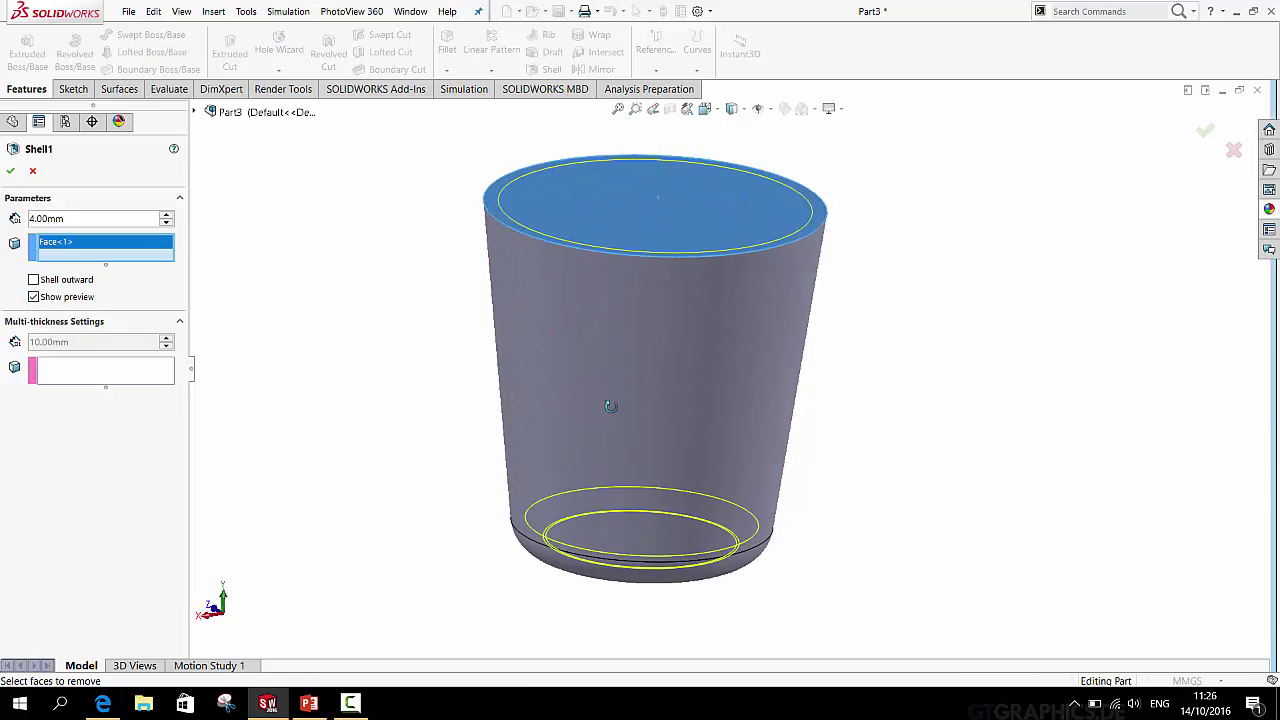
{"action": "middle_click_drag", "start_coordinate": [612, 412], "coordinate": [551, 400]}
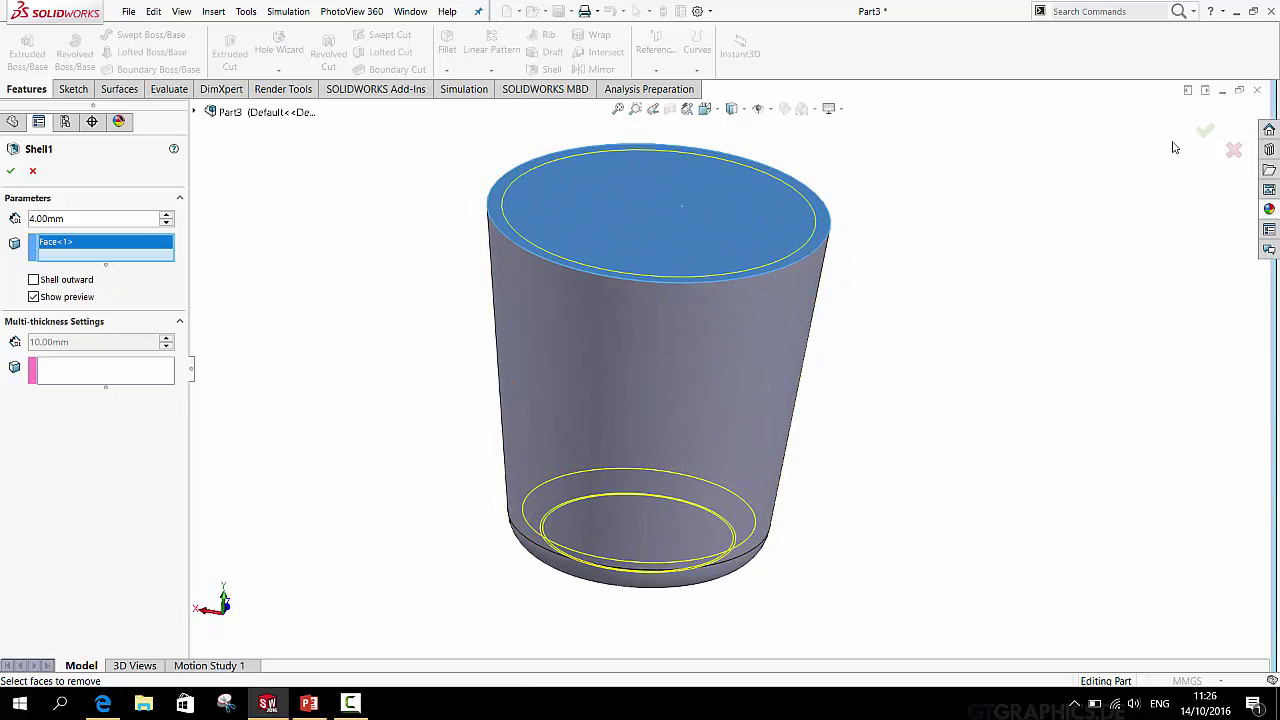
{"action": "left_click", "coordinate": [1205, 133]}
Section the shelled cup along the Front Plane to check its 4 mm walls
{"action": "middle_click_drag", "start_coordinate": [823, 297], "coordinate": [849, 240]}
{"action": "scroll", "coordinate": [720, 137], "scroll_direction": "down", "scroll_amount": 3}
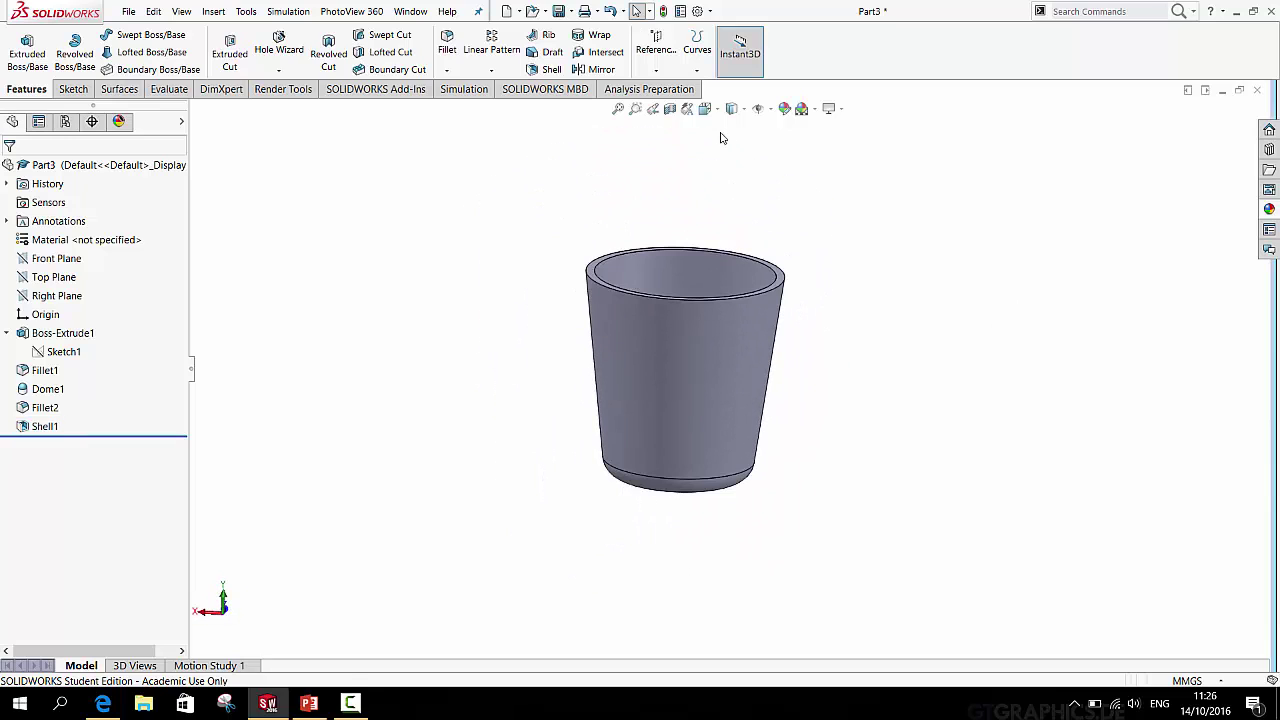
{"action": "left_click", "coordinate": [670, 109]}
{"action": "middle_click_drag", "start_coordinate": [749, 349], "coordinate": [707, 339]}
{"action": "key", "text": "Escape"}
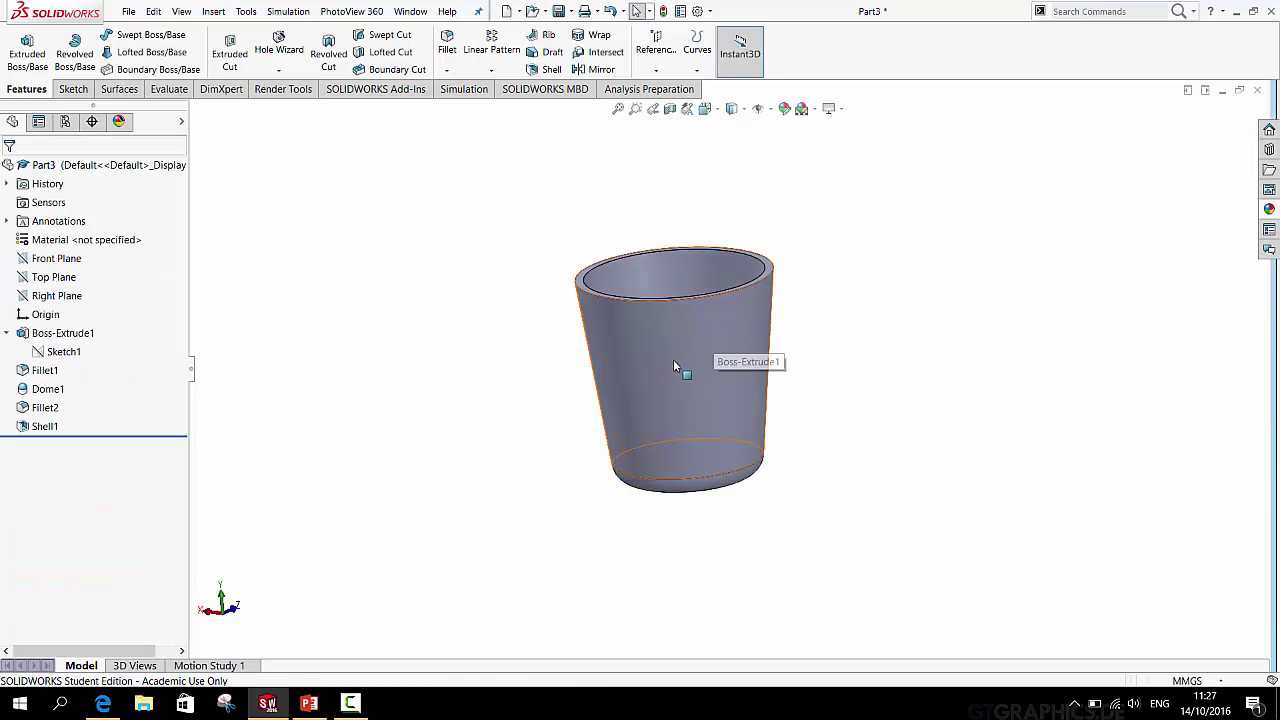
Zoom in on the cup's flat rim face and inspect it from another angle
{"action": "scroll", "coordinate": [650, 316], "scroll_direction": "down", "scroll_amount": 5}
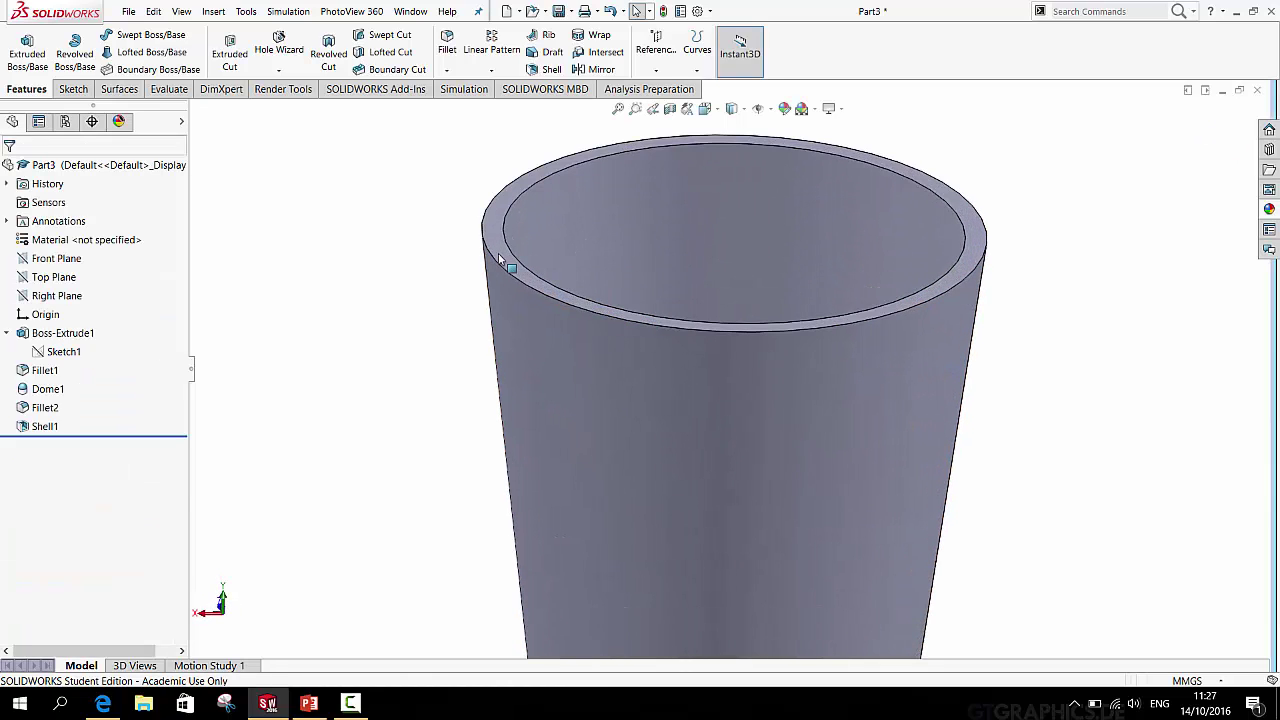
{"action": "scroll", "coordinate": [495, 256], "scroll_direction": "down", "scroll_amount": 3}
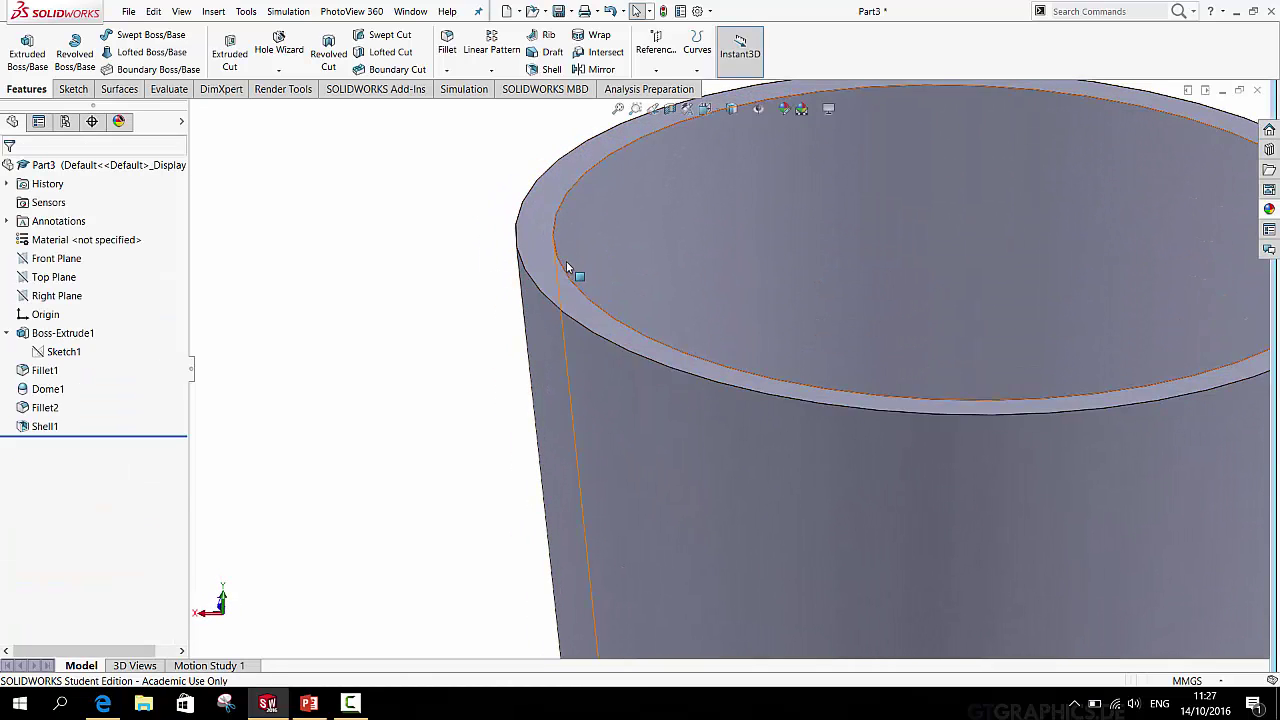
{"action": "scroll", "coordinate": [557, 271], "scroll_direction": "up", "scroll_amount": 5}
{"action": "scroll", "coordinate": [700, 375], "scroll_direction": "down", "scroll_amount": 4}
{"action": "left_click", "coordinate": [702, 382]}
{"action": "mouse_move", "coordinate": [702, 382]}
{"action": "middle_mouse_down"}
{"action": "mouse_move", "coordinate": [701, 348]}
{"action": "mouse_move", "coordinate": [709, 380]}
{"action": "middle_mouse_up"}
{"action": "scroll", "coordinate": [866, 414], "scroll_direction": "up", "scroll_amount": 3}
{"action": "scroll", "coordinate": [866, 414], "scroll_direction": "down", "scroll_amount": 3}
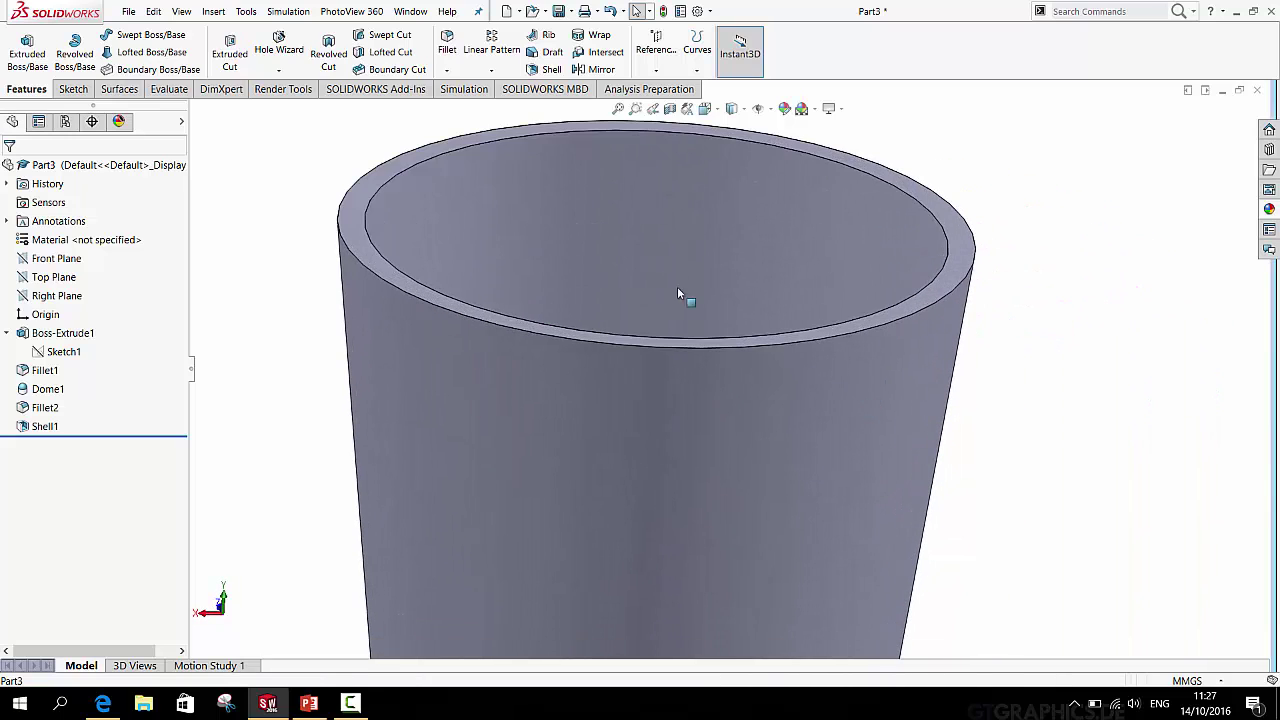
Add a Full Round Fillet spanning the outer wall, top rim face and inner wall
{"action": "left_click", "coordinate": [444, 42]}
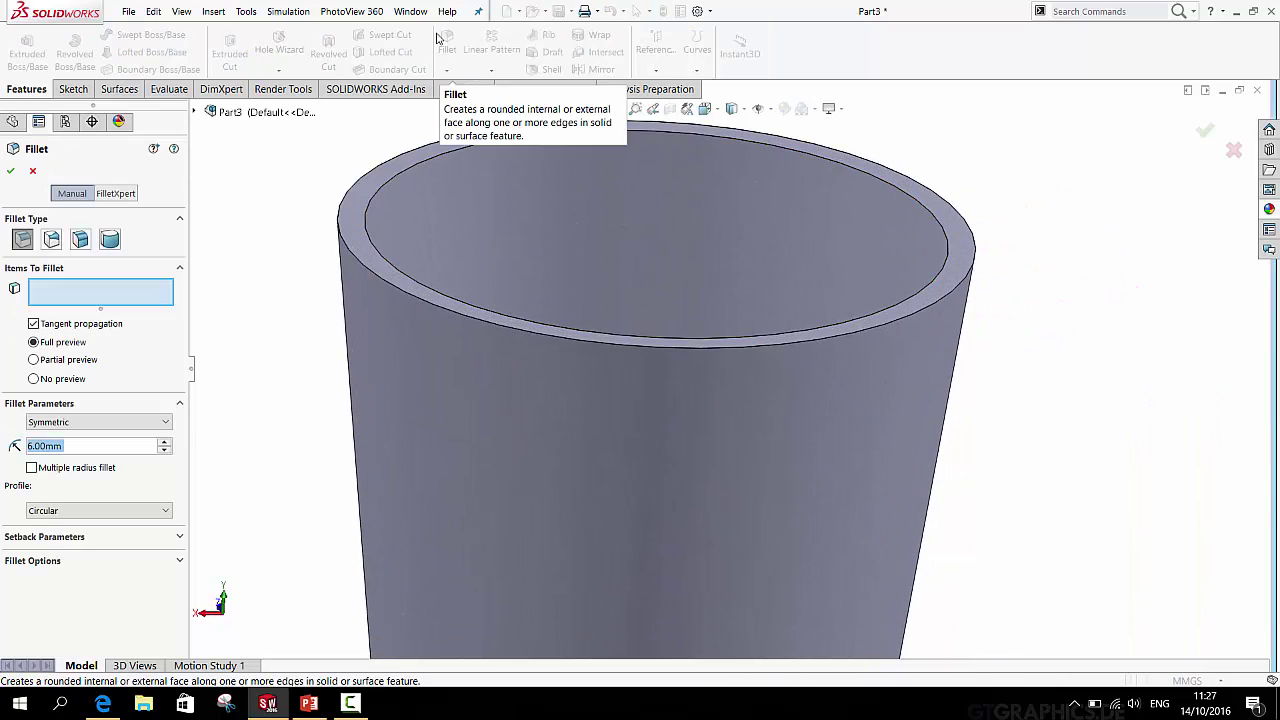
{"action": "left_click", "coordinate": [110, 240]}
{"action": "scroll", "coordinate": [638, 324], "scroll_direction": "up", "scroll_amount": 5}
{"action": "scroll", "coordinate": [608, 326], "scroll_direction": "down", "scroll_amount": 4}
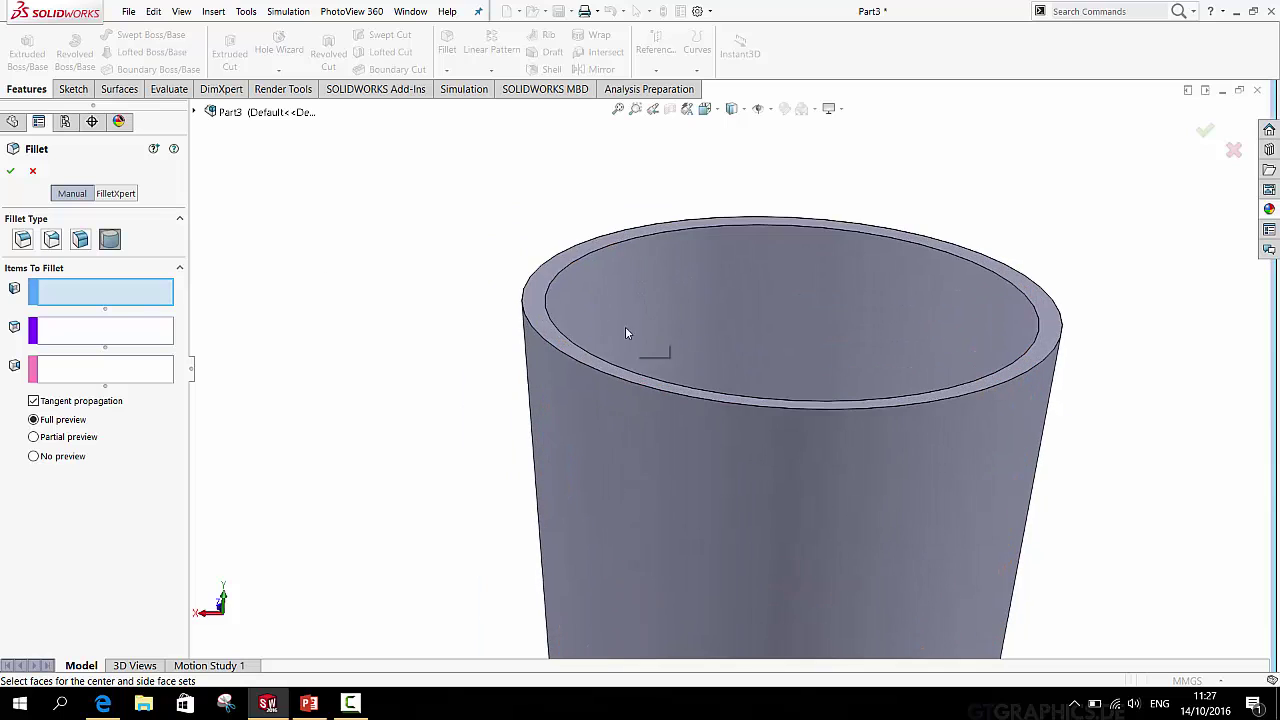
{"action": "scroll", "coordinate": [580, 334], "scroll_direction": "down", "scroll_amount": 2}
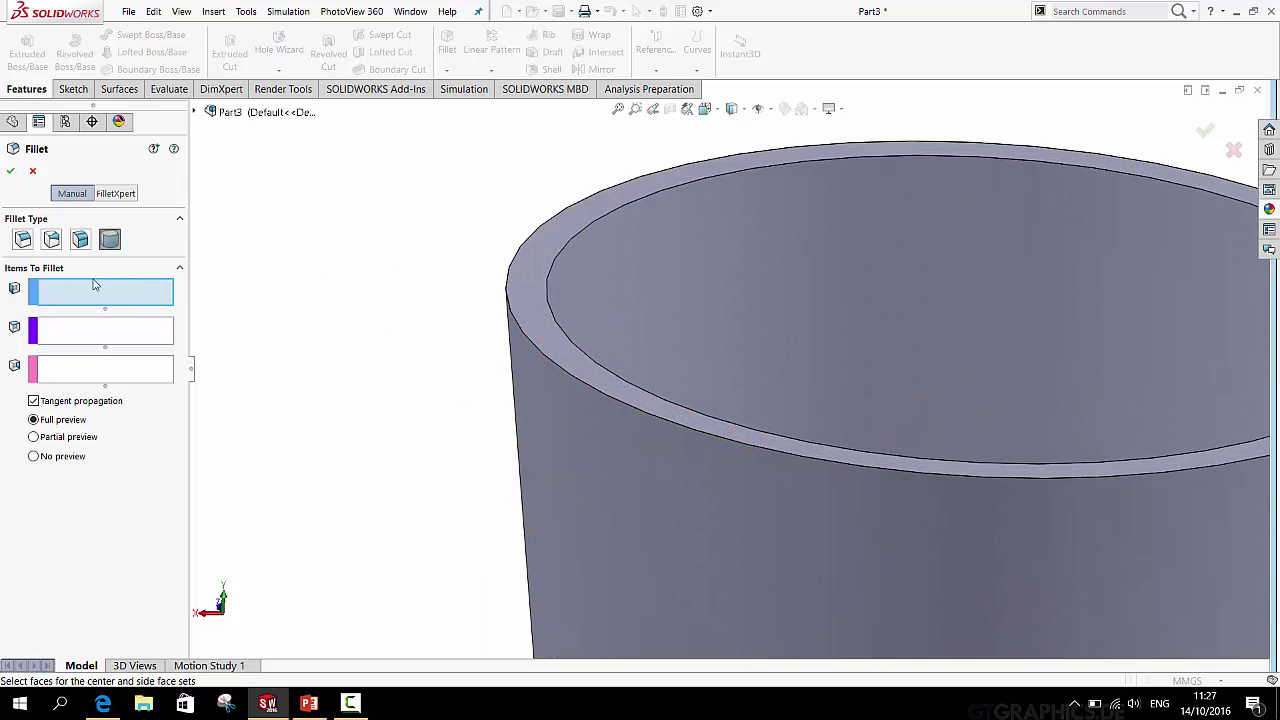
{"action": "left_click", "coordinate": [546, 396]}
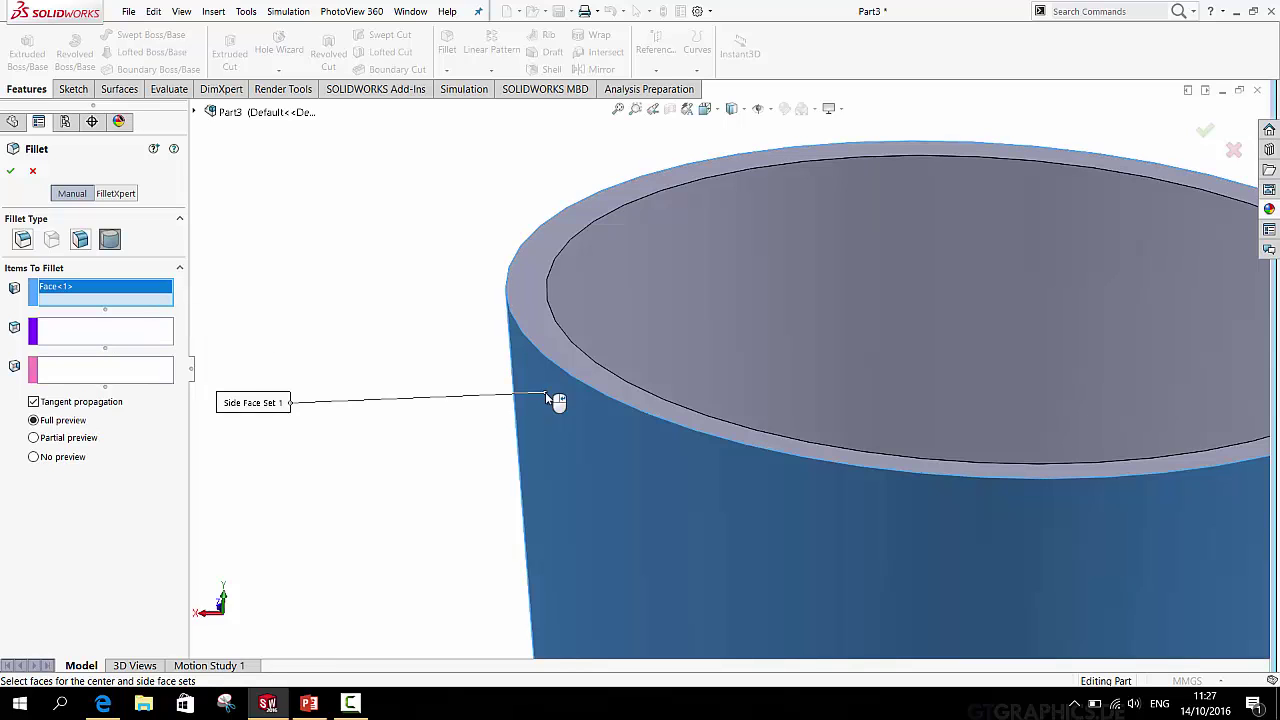
{"action": "left_click", "coordinate": [83, 333]}
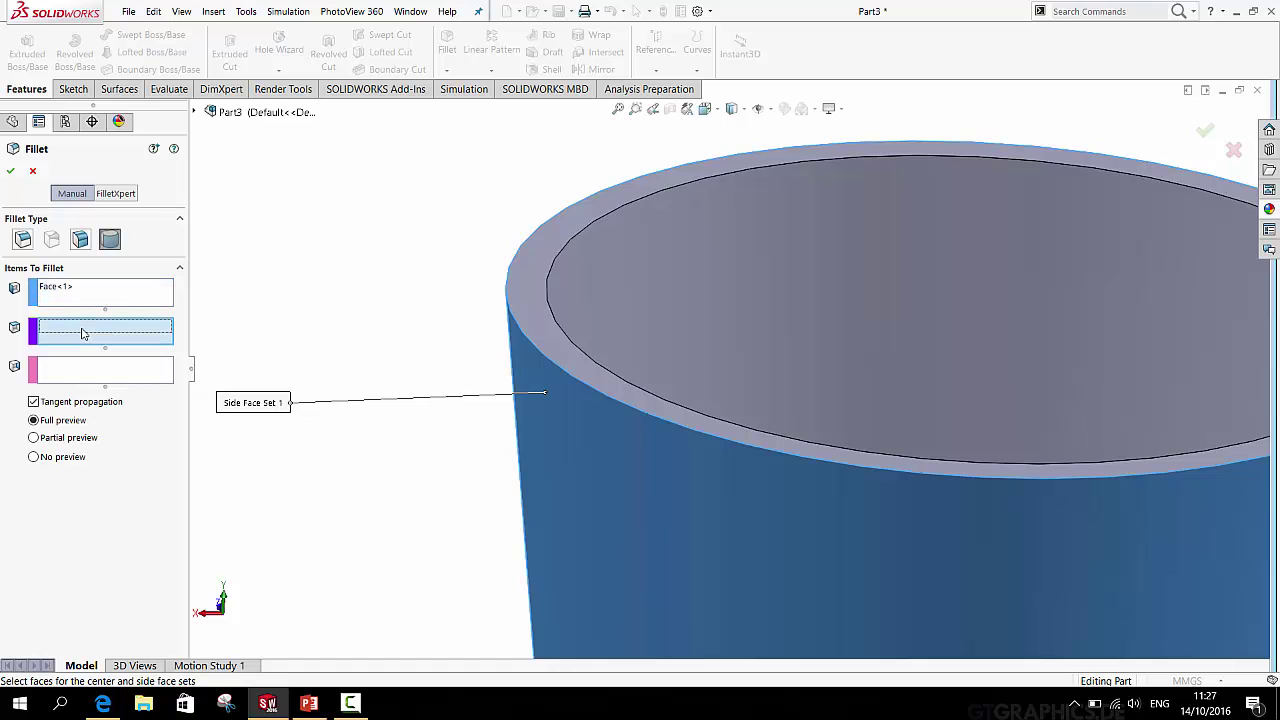
{"action": "left_click", "coordinate": [522, 289]}
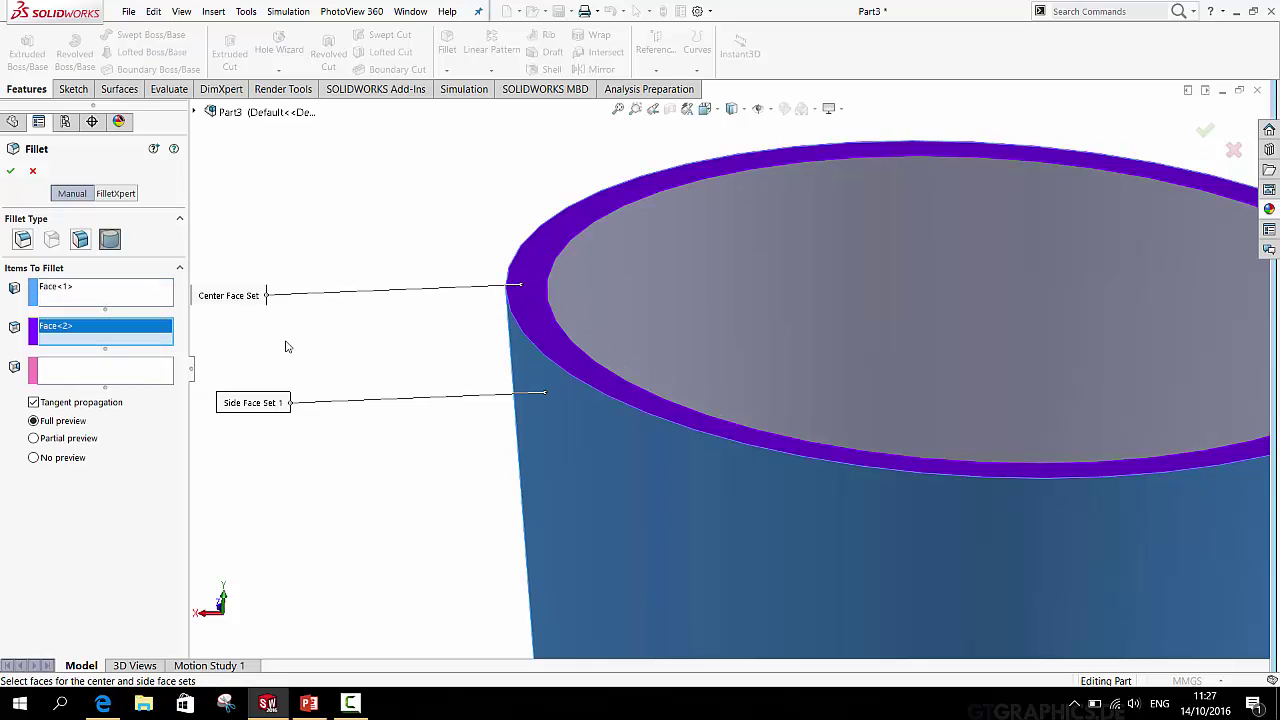
{"action": "left_click", "coordinate": [120, 369]}
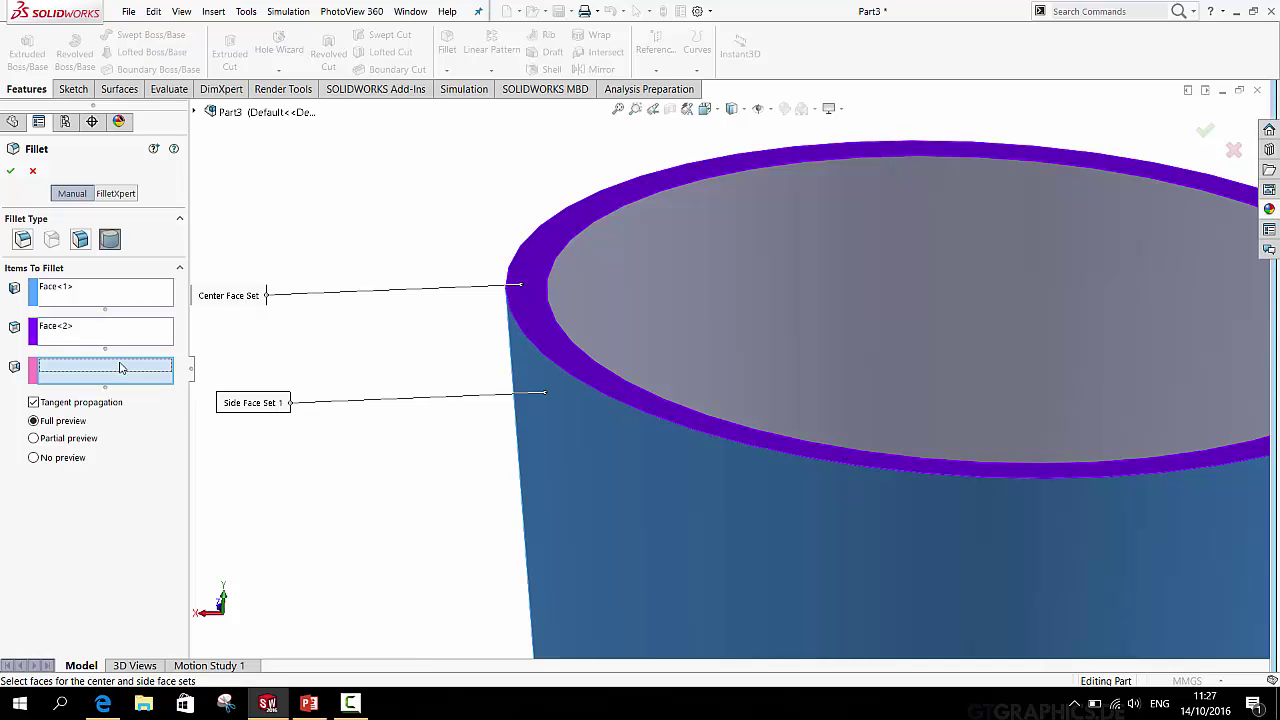
{"action": "left_click", "coordinate": [620, 314]}
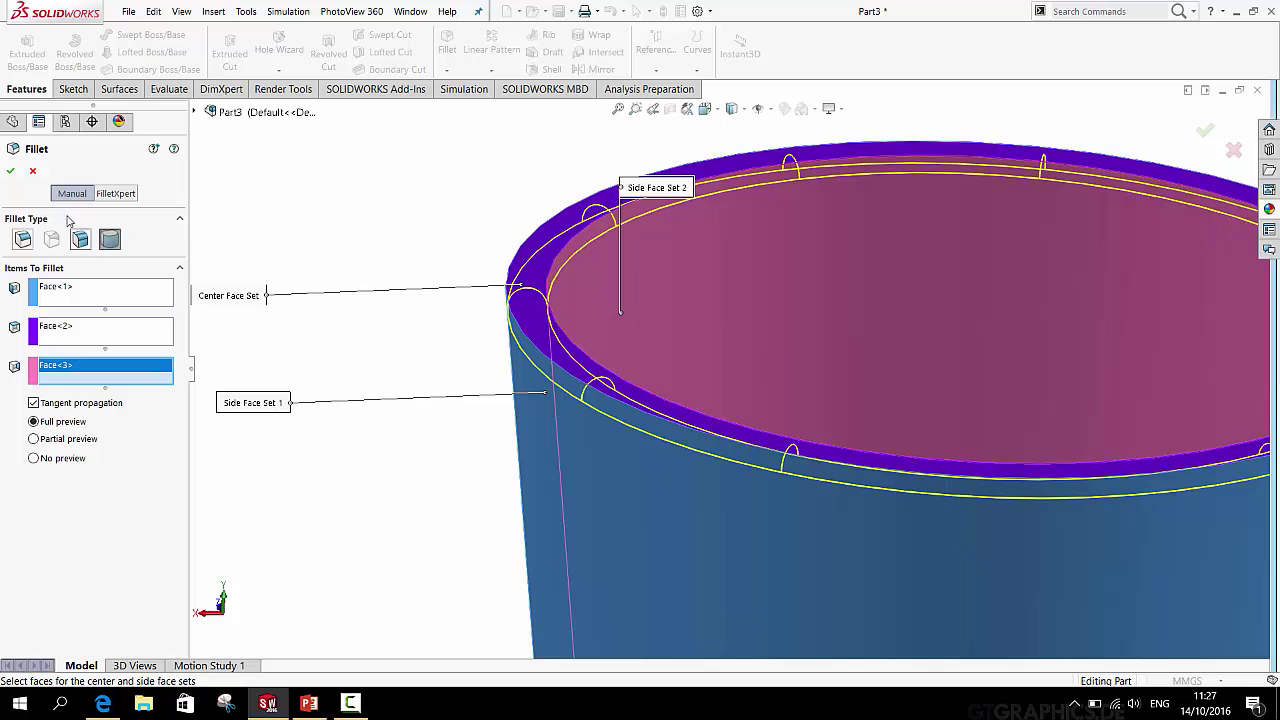
{"action": "left_click", "coordinate": [10, 171]}
{"action": "scroll", "coordinate": [810, 409], "scroll_direction": "up", "scroll_amount": 5}
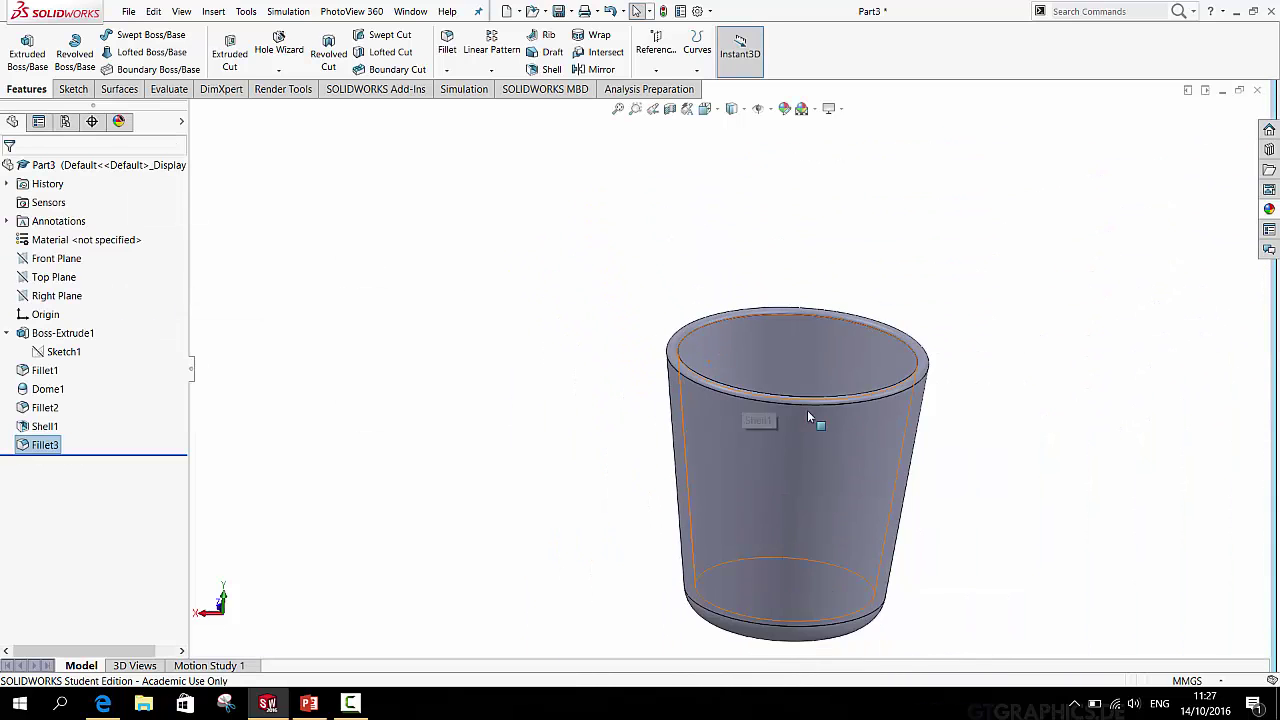
{"action": "scroll", "coordinate": [679, 344], "scroll_direction": "down", "scroll_amount": 5}
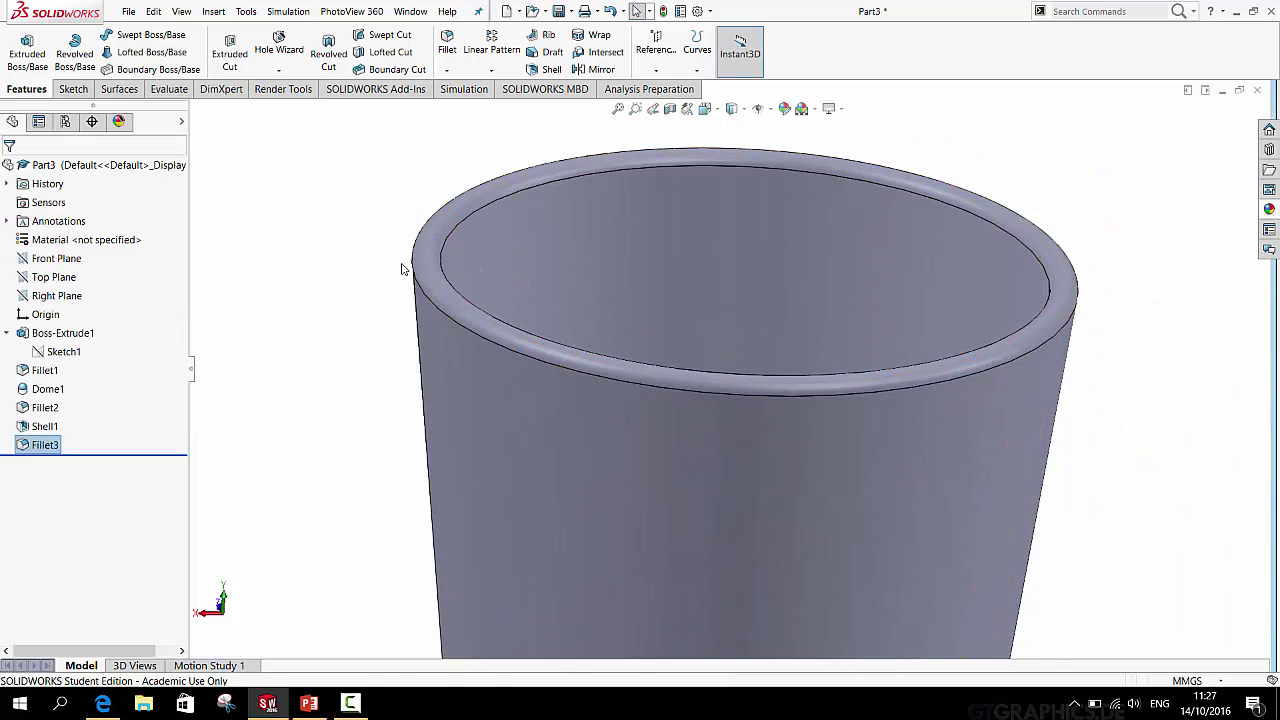
{"action": "scroll", "coordinate": [641, 355], "scroll_direction": "up", "scroll_amount": 5}
{"action": "middle_click_drag", "start_coordinate": [767, 391], "coordinate": [729, 374]}
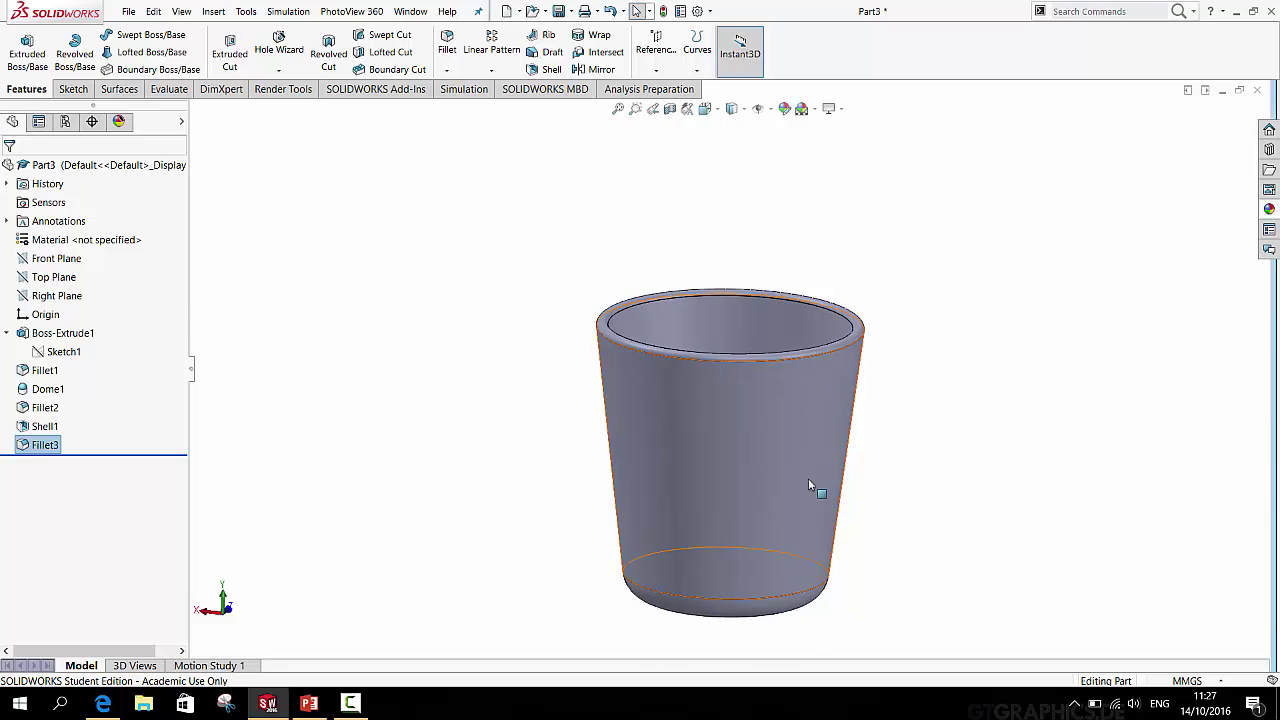
{"action": "scroll", "coordinate": [807, 492], "scroll_direction": "down", "scroll_amount": 3}
{"action": "middle_click_drag", "start_coordinate": [771, 470], "coordinate": [730, 433]}
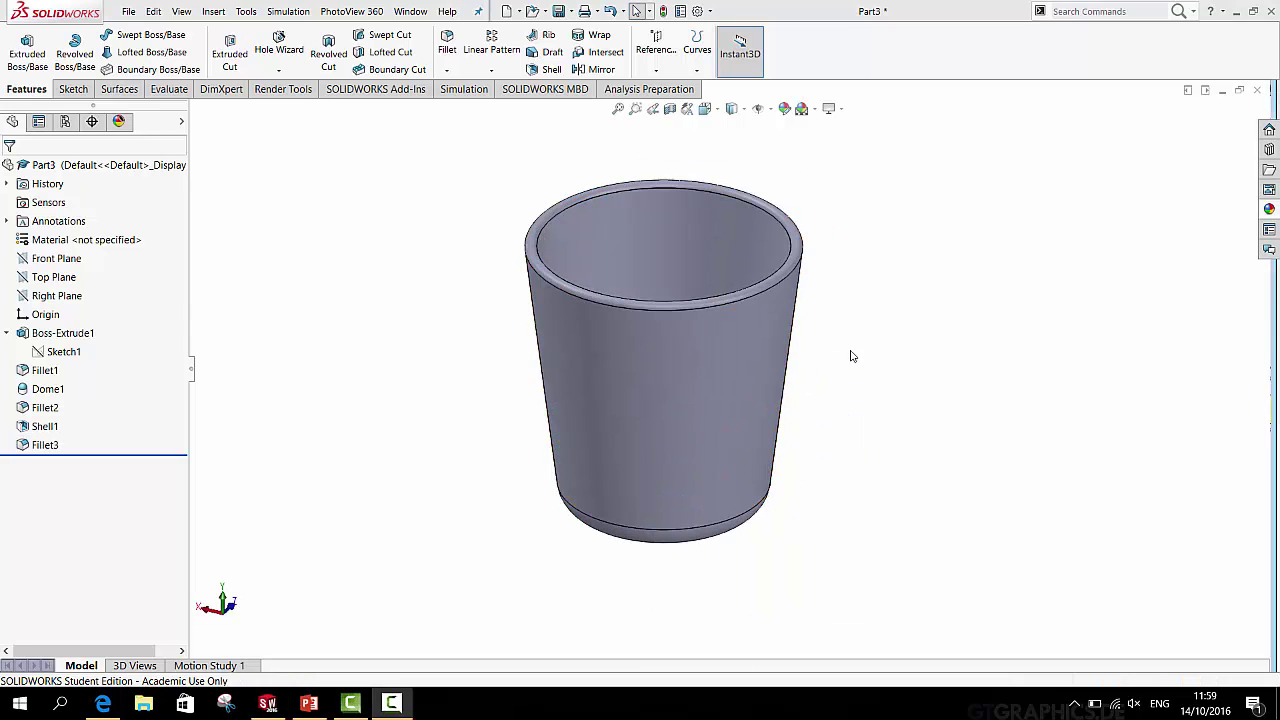
{"action": "middle_click_drag", "start_coordinate": [849, 354], "coordinate": [800, 300]}
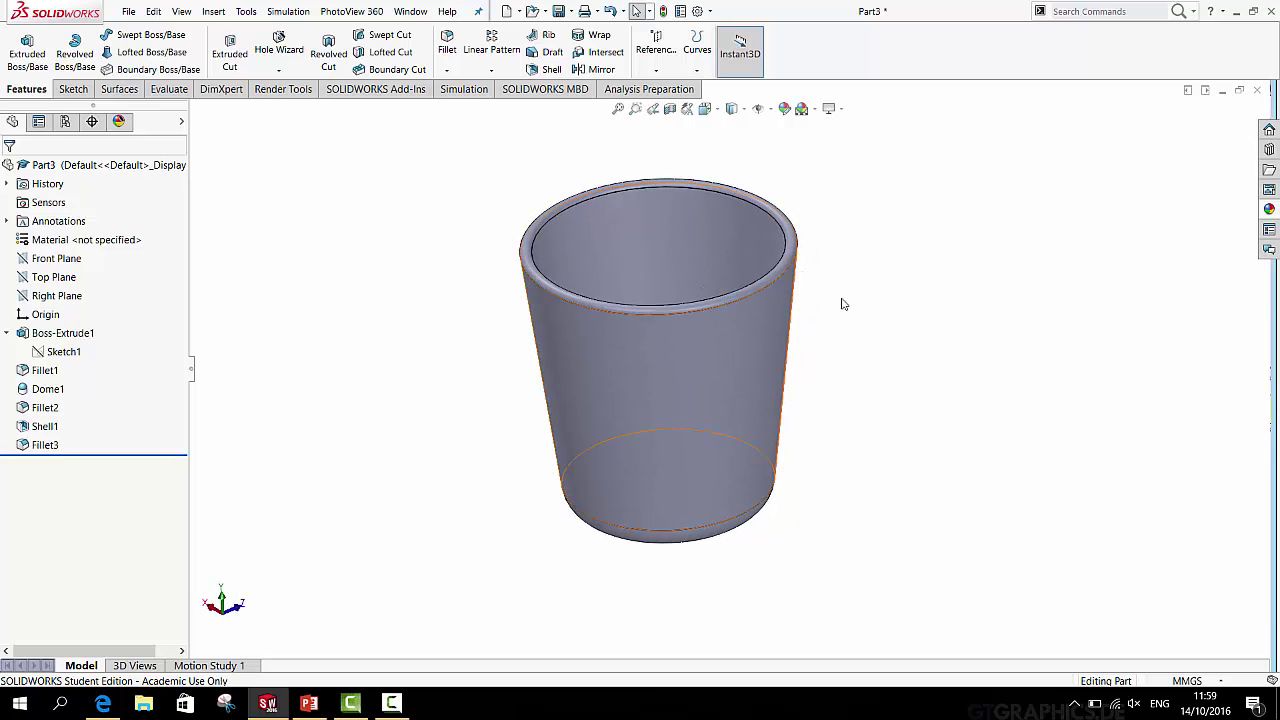
Pin the Appearances library open and pick the green swatch under Plastic > High Gloss
{"action": "left_click", "coordinate": [1269, 210]}
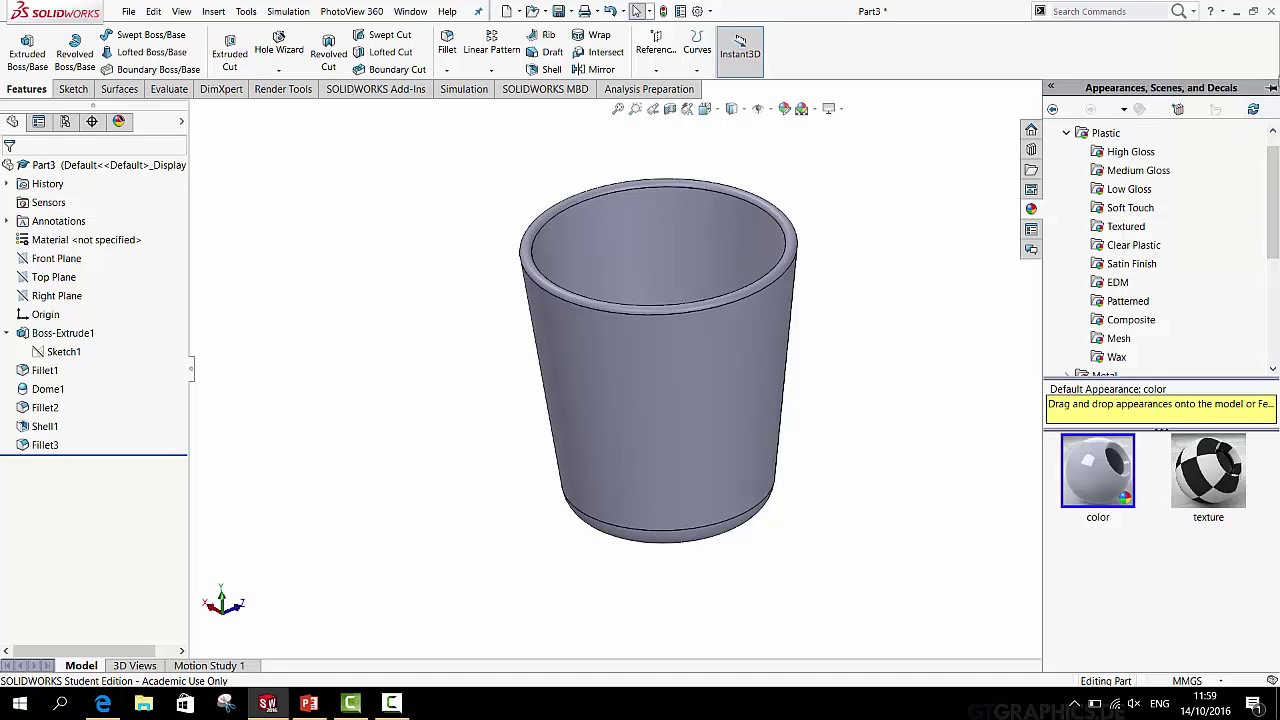
{"action": "left_click", "coordinate": [1272, 88]}
{"action": "scroll", "coordinate": [1259, 174], "scroll_direction": "up", "scroll_amount": 1}
{"action": "left_click", "coordinate": [1050, 133]}
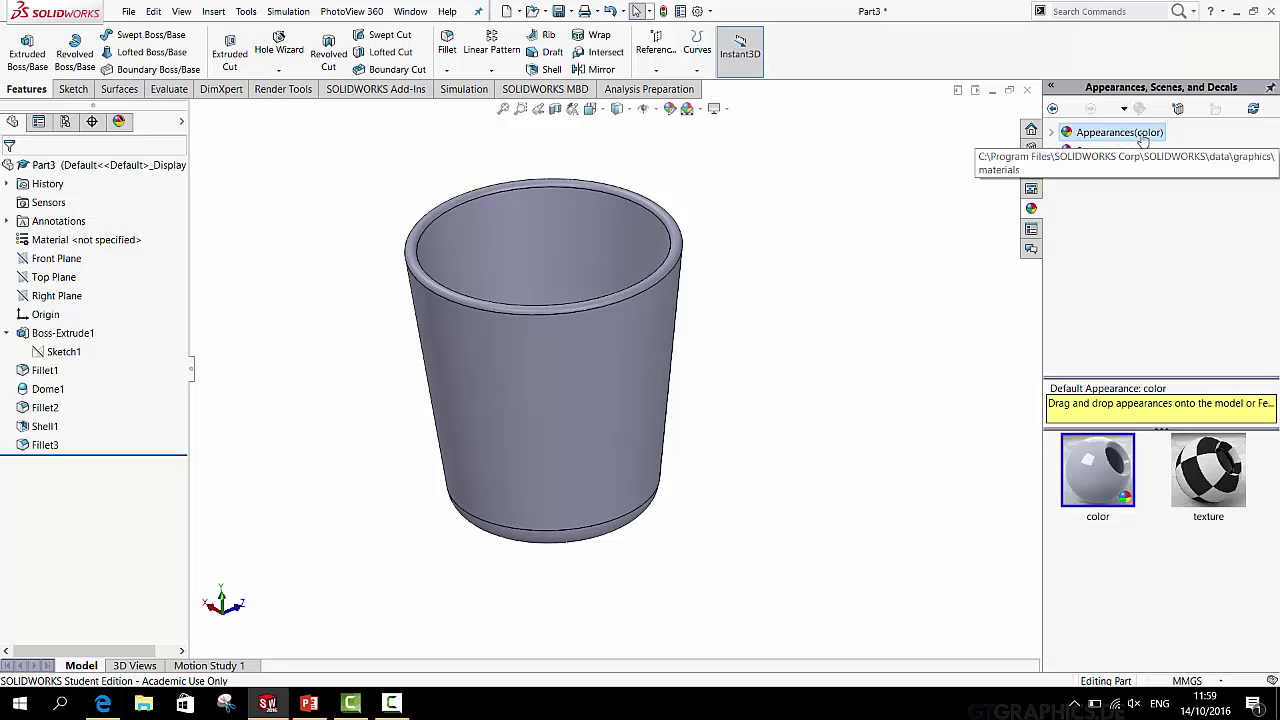
{"action": "left_click", "coordinate": [1051, 133]}
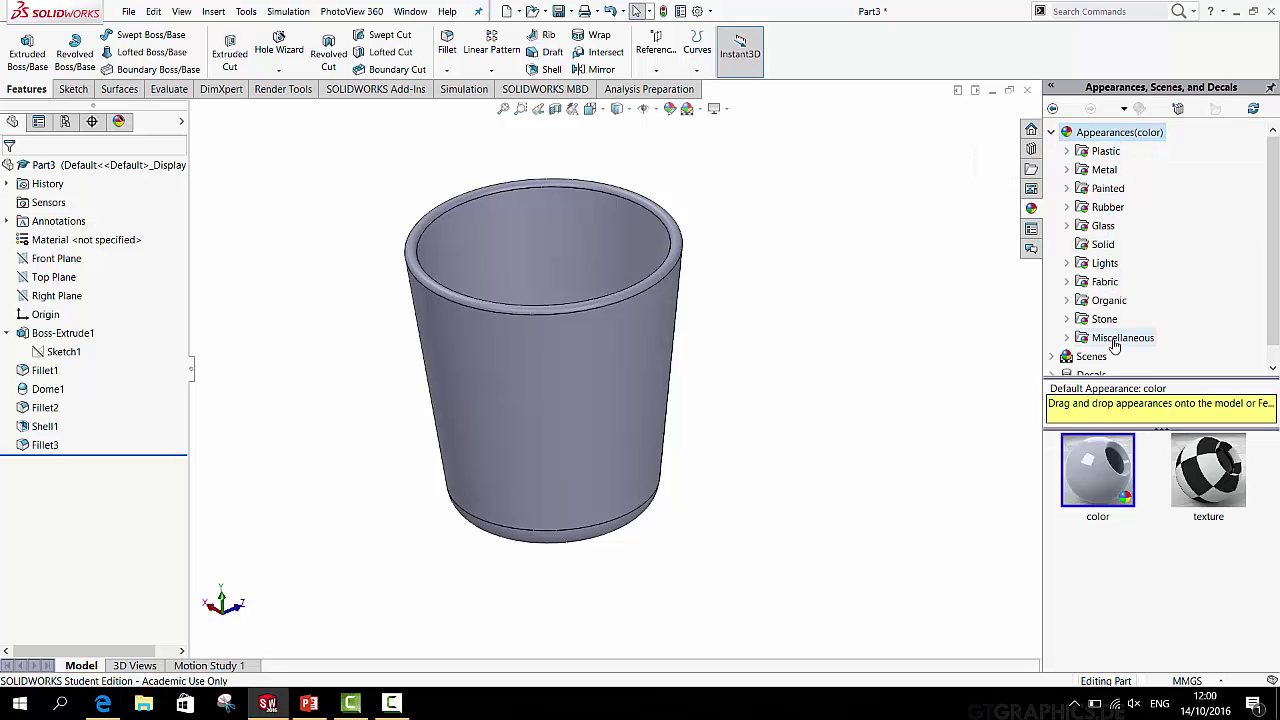
{"action": "left_click", "coordinate": [1067, 151]}
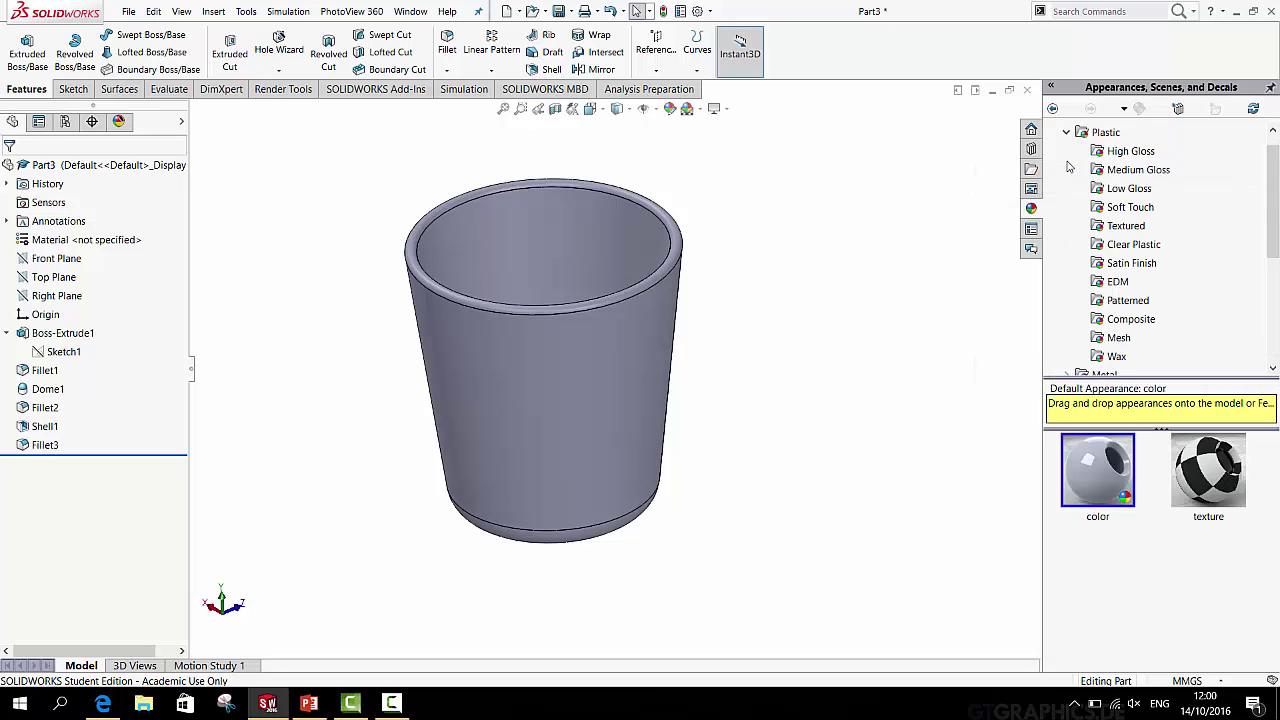
{"action": "left_click", "coordinate": [1130, 151]}
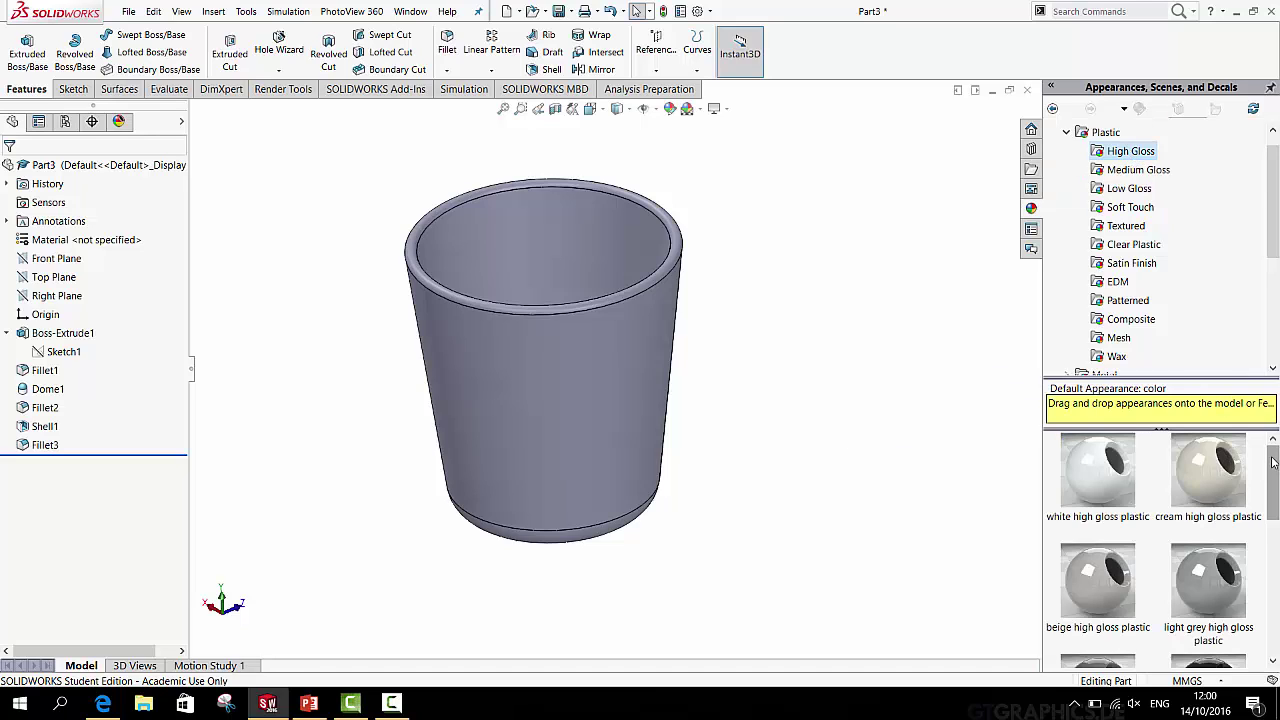
{"action": "left_click_drag", "start_coordinate": [1274, 461], "coordinate": [1276, 607]}
{"action": "left_click", "coordinate": [1101, 512]}
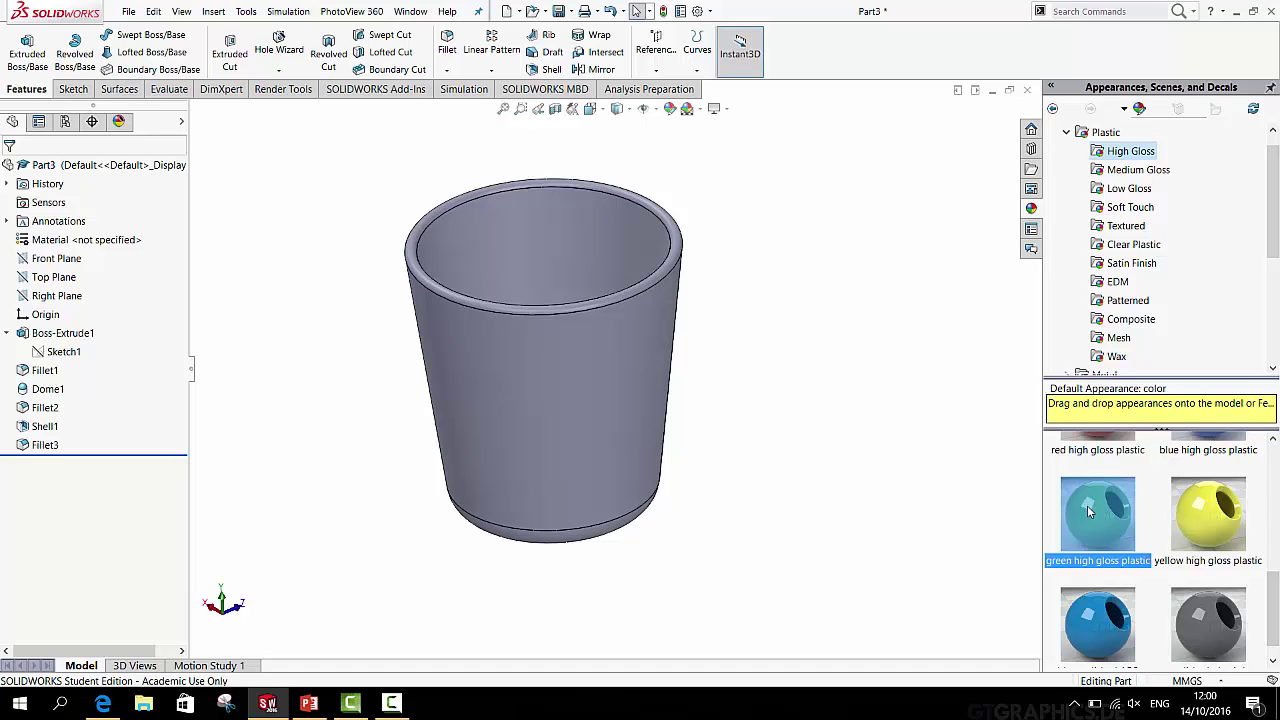
Drop the green high gloss plastic swatch onto the cup, applying it at Part level
{"action": "left_click_drag", "start_coordinate": [1094, 507], "coordinate": [608, 341]}
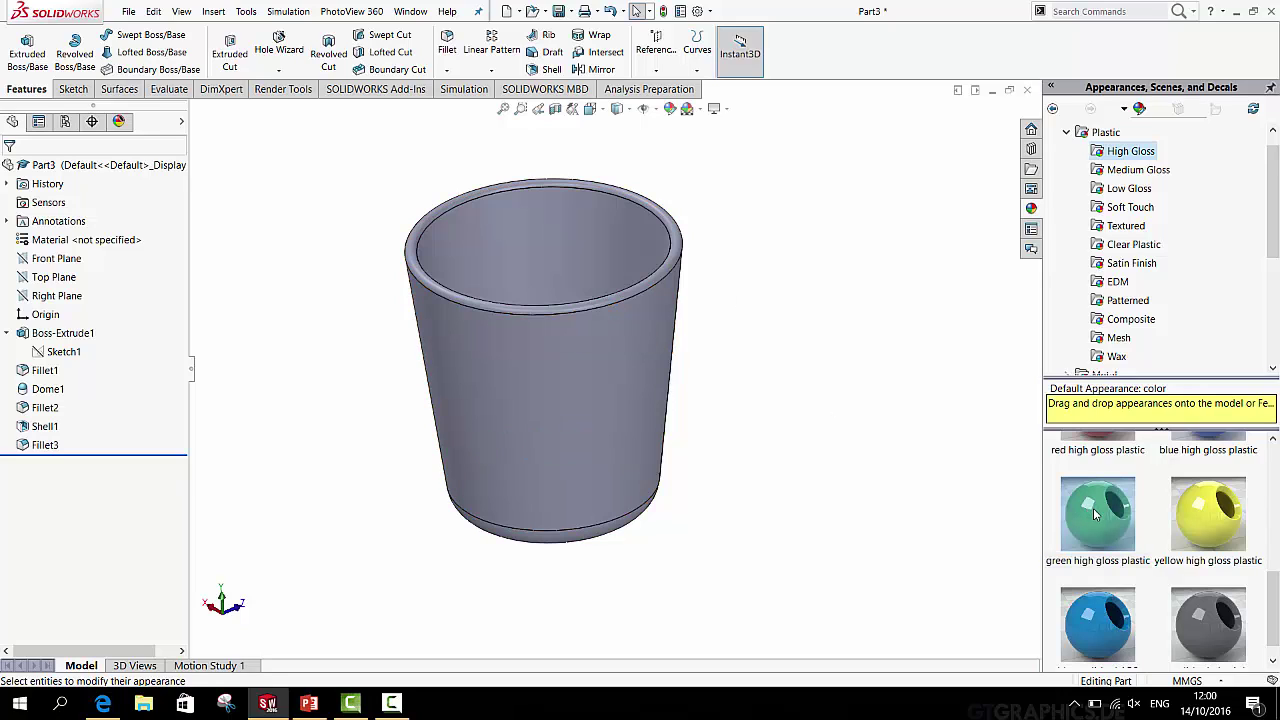
{"action": "left_click_drag", "start_coordinate": [1094, 508], "coordinate": [607, 334]}
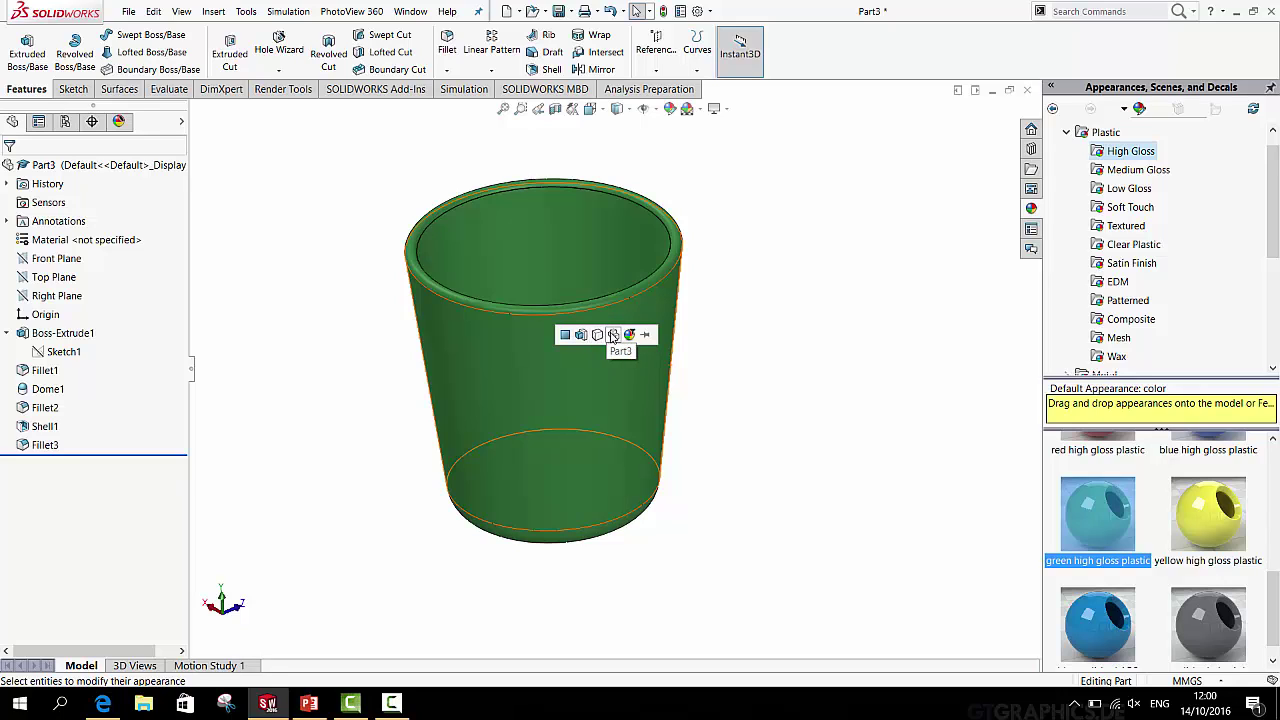
{"action": "left_click", "coordinate": [613, 335]}
Close the appearances library, then zoom and orbit to inspect the finished green cup
{"action": "left_click", "coordinate": [1270, 87]}
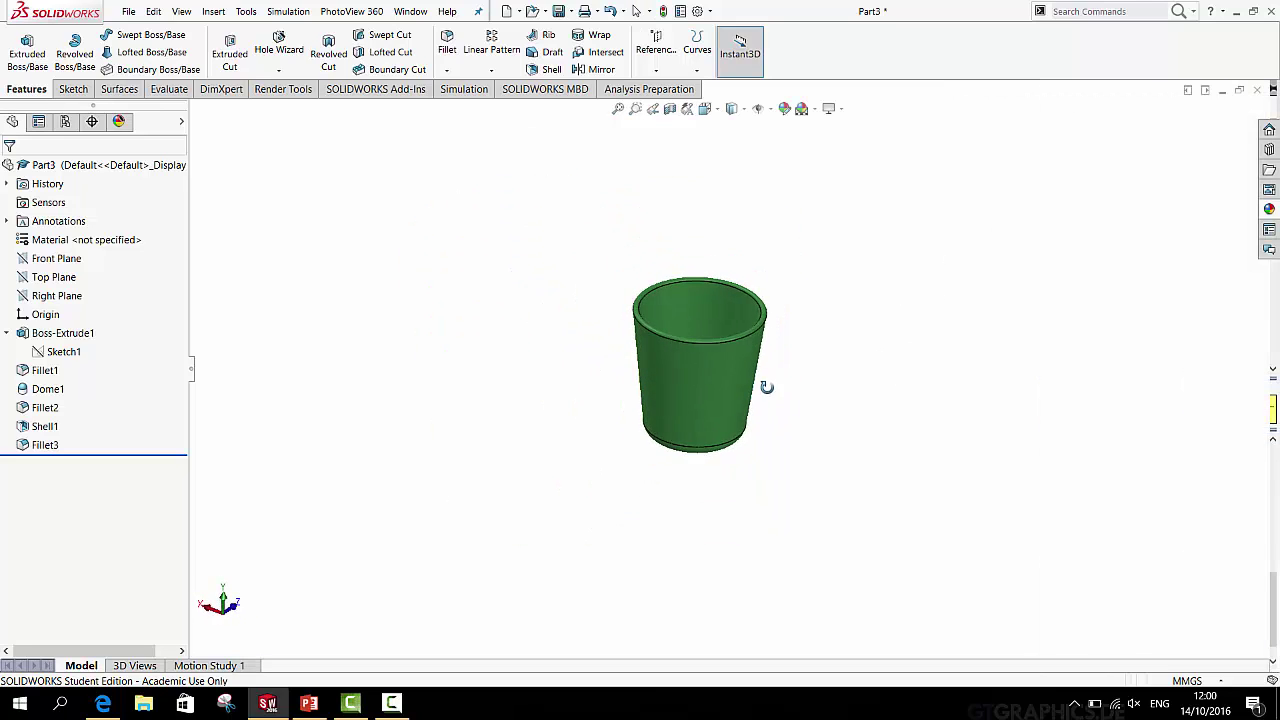
{"action": "scroll", "coordinate": [721, 378], "scroll_direction": "down", "scroll_amount": 2}
{"action": "scroll", "coordinate": [721, 371], "scroll_direction": "down", "scroll_amount": 3}
{"action": "middle_click_drag", "start_coordinate": [723, 337], "coordinate": [689, 297]}
{"action": "scroll", "coordinate": [695, 294], "scroll_direction": "up", "scroll_amount": 4}
{"action": "scroll", "coordinate": [716, 328], "scroll_direction": "down", "scroll_amount": 2}
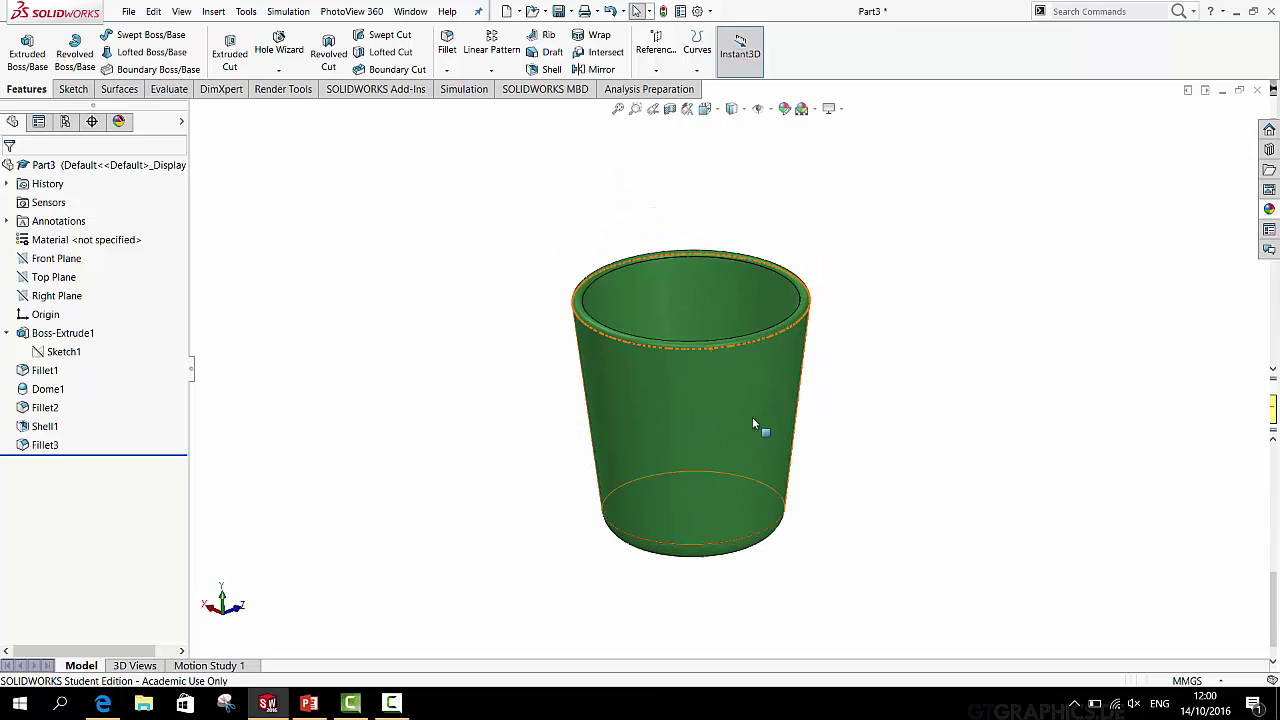
{"action": "scroll", "coordinate": [800, 405], "scroll_direction": "down", "scroll_amount": 2}
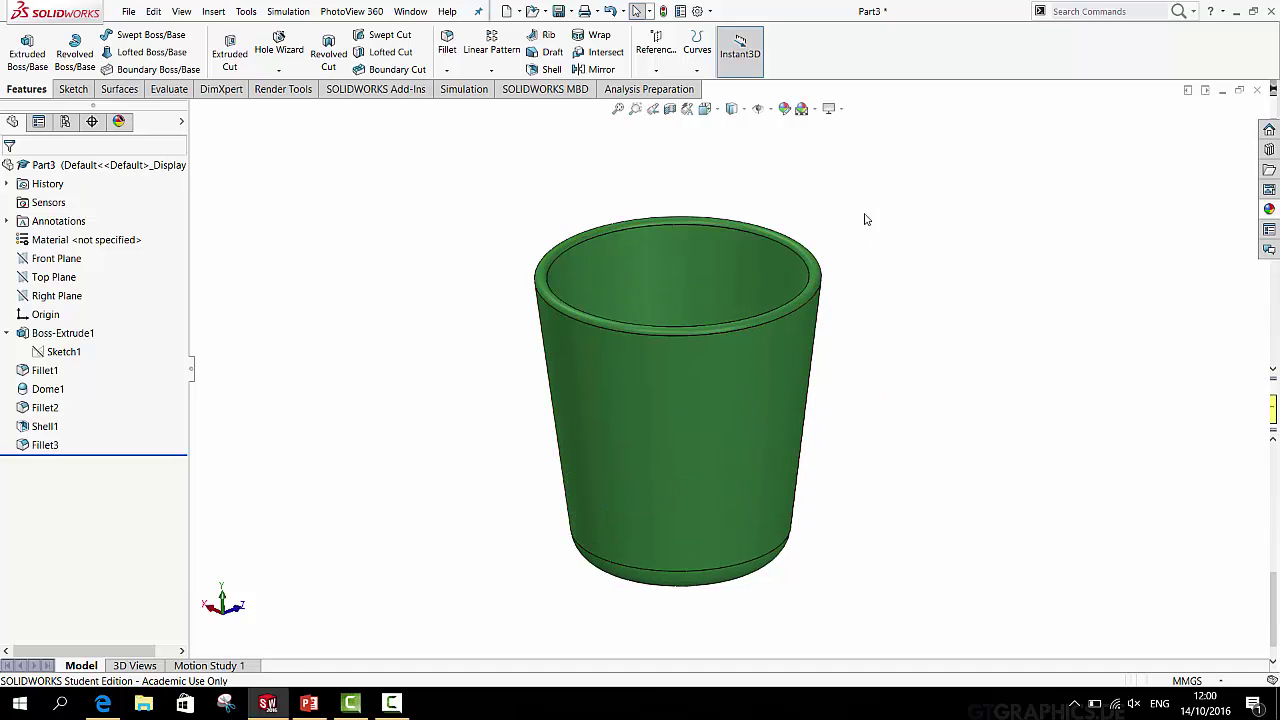
Switch the view to Perspective and set the display style to Integrated Preview
{"action": "left_click", "coordinate": [843, 108]}
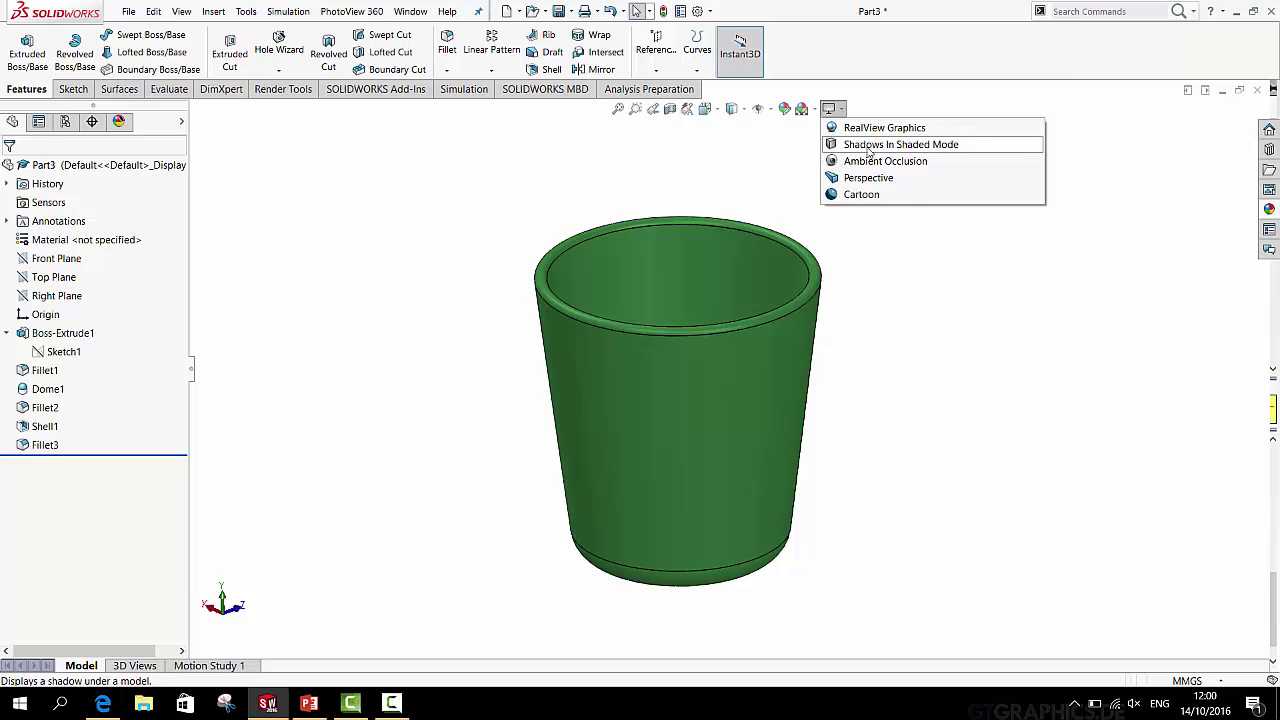
{"action": "left_click", "coordinate": [866, 180]}
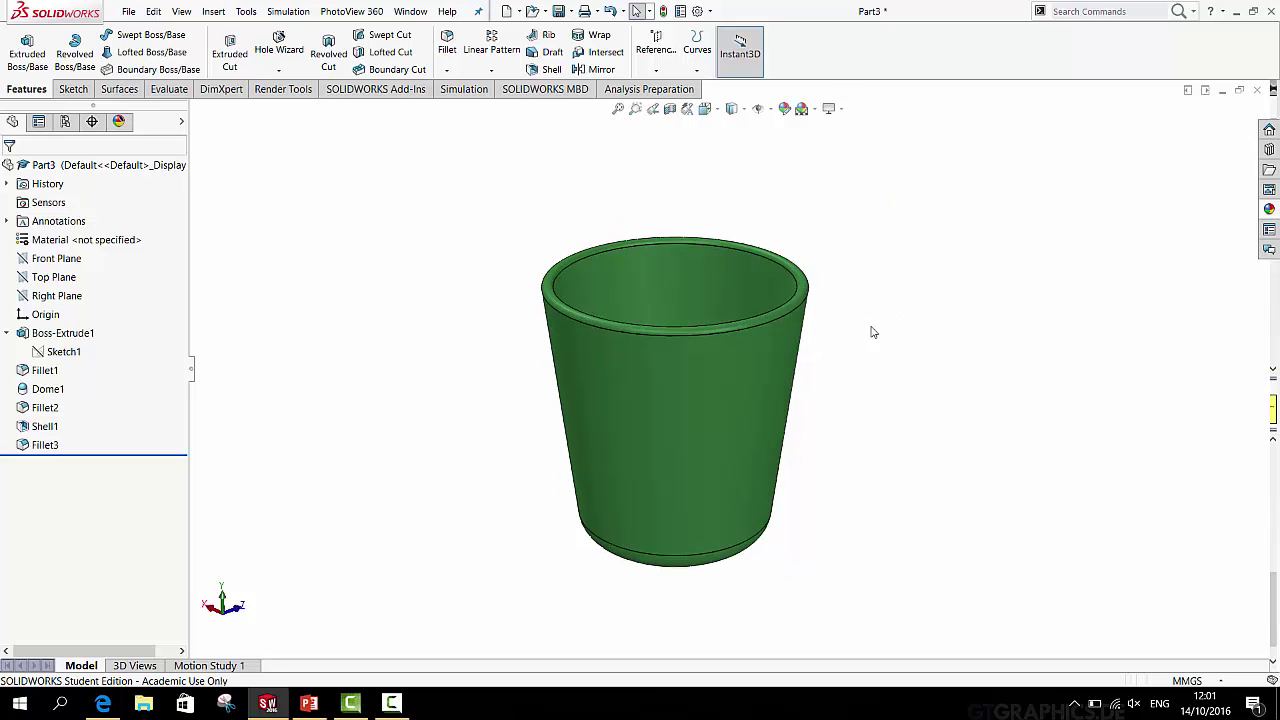
{"action": "left_click", "coordinate": [744, 108]}
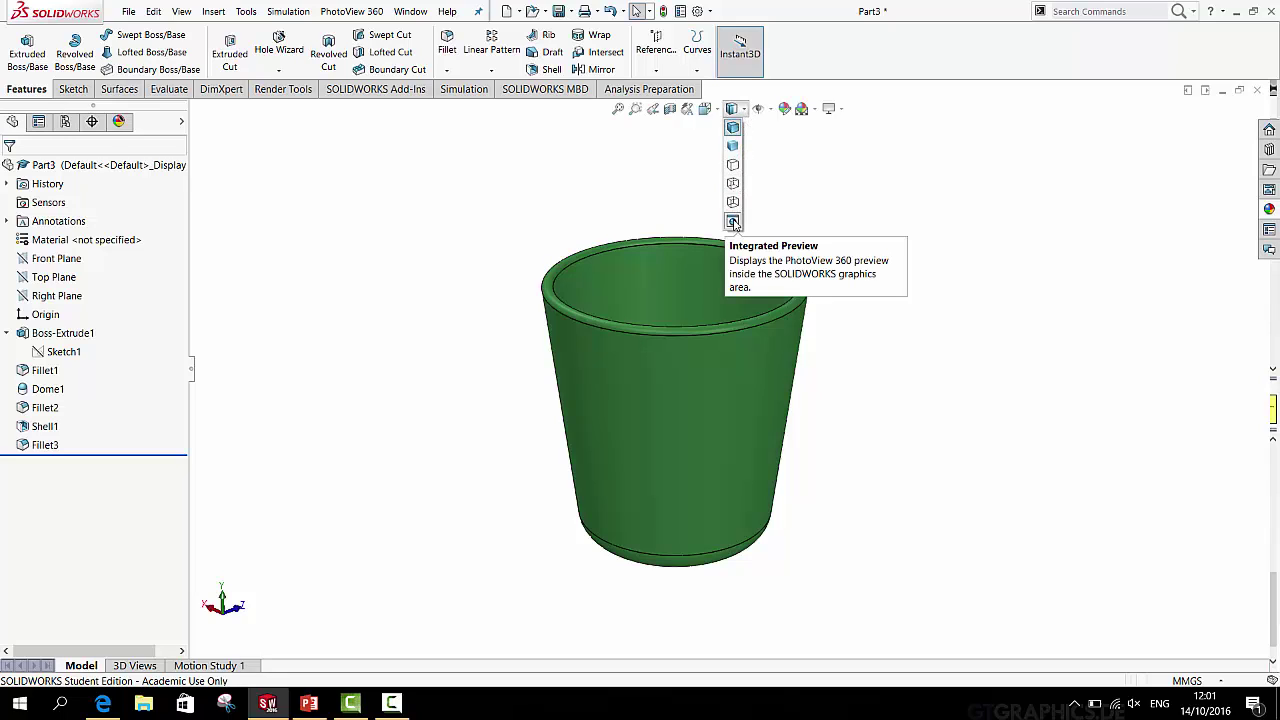
{"action": "left_click", "coordinate": [733, 221]}
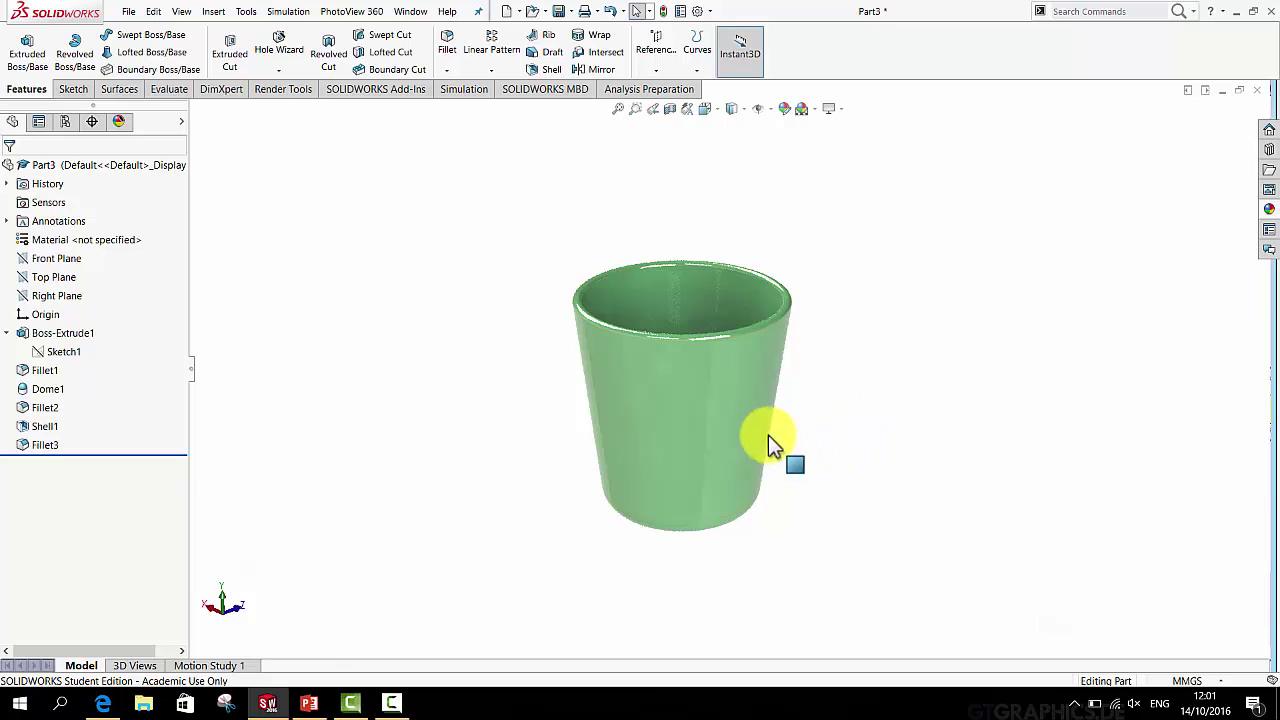
{"action": "left_click", "coordinate": [814, 492]}
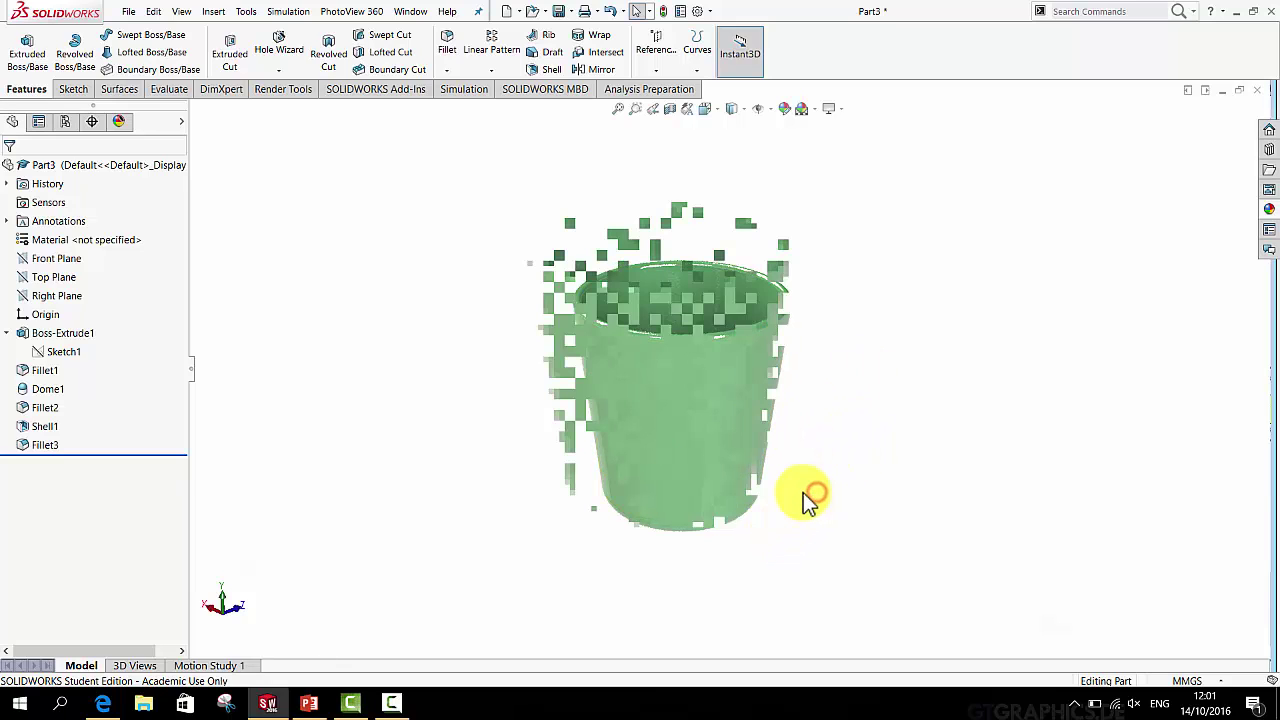
{"action": "scroll", "coordinate": [754, 270], "scroll_direction": "down", "scroll_amount": 3}
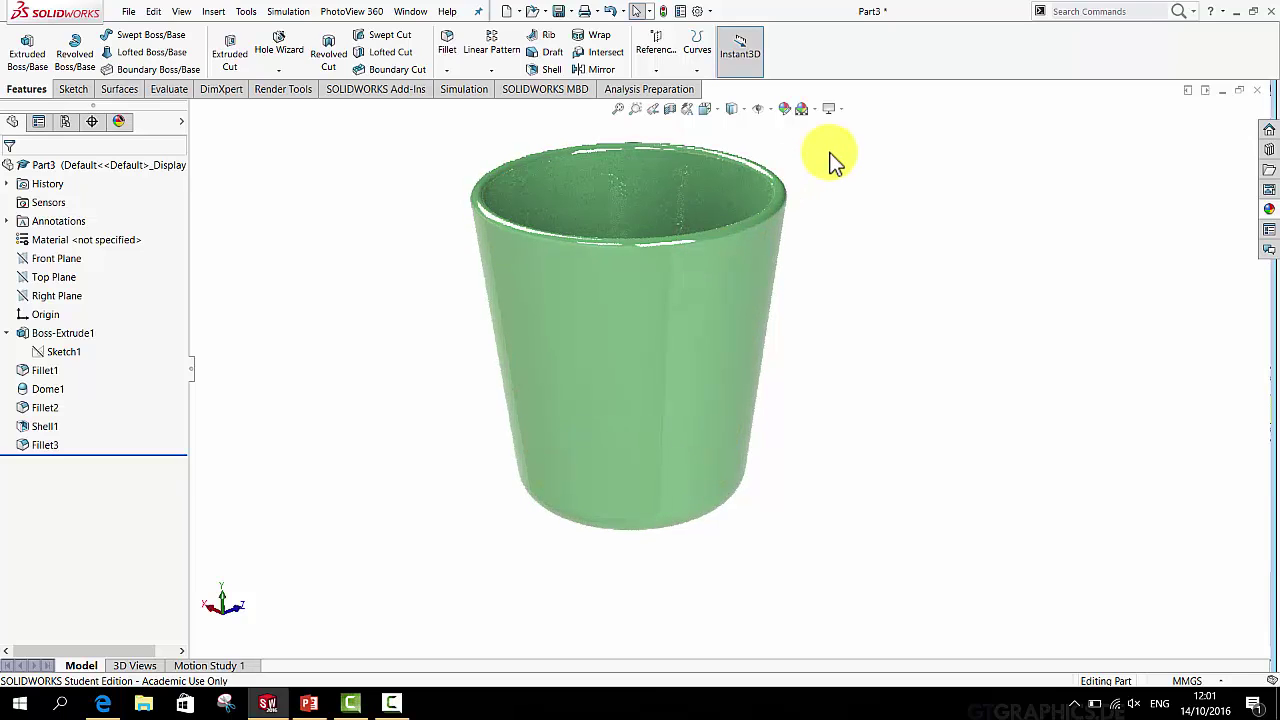
{"action": "left_click", "coordinate": [855, 250]}
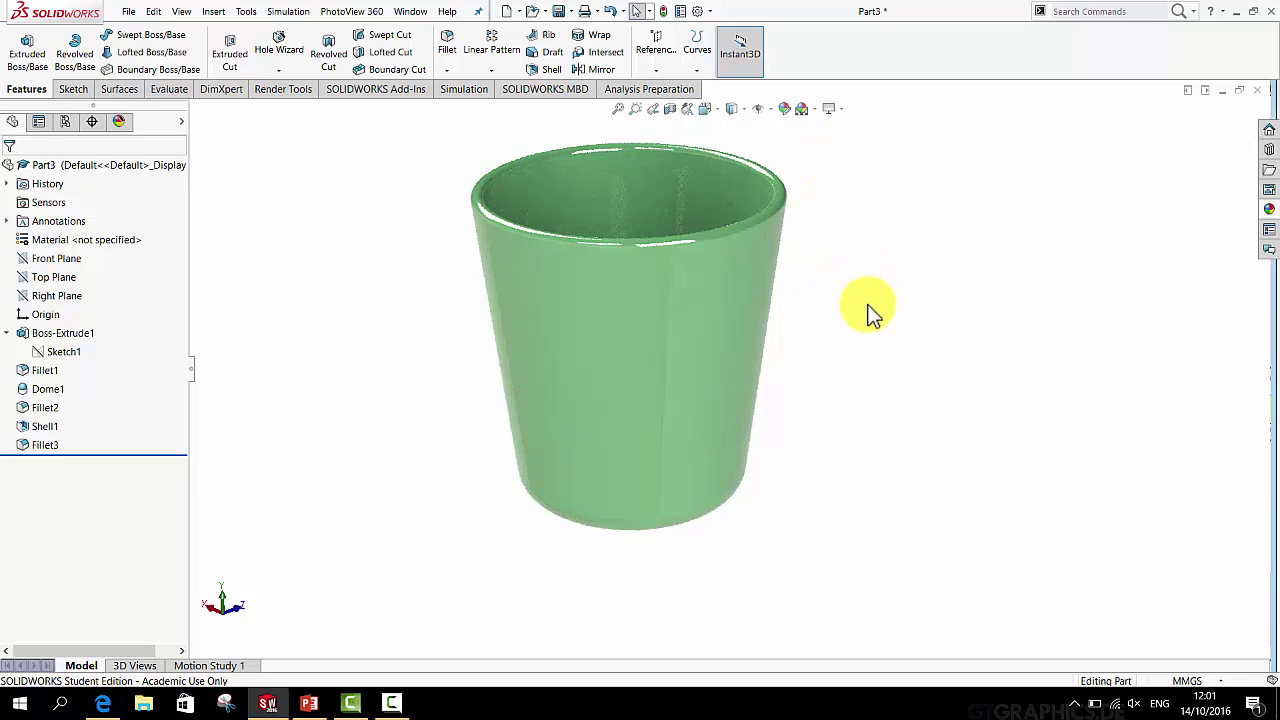